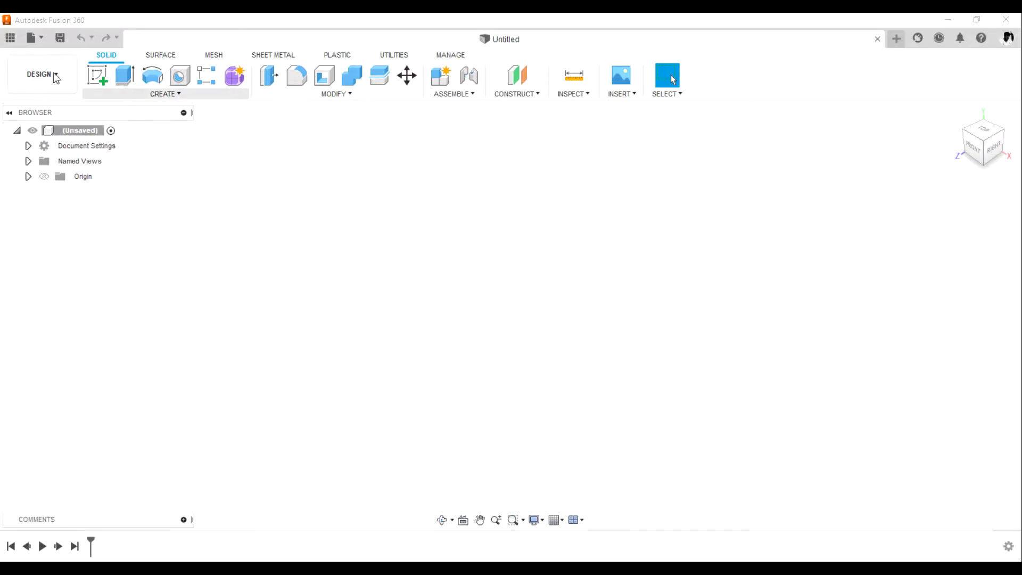
Step: Start a new sketch on the vertical YZ origin plane, seen from the right
left_click(106, 77)
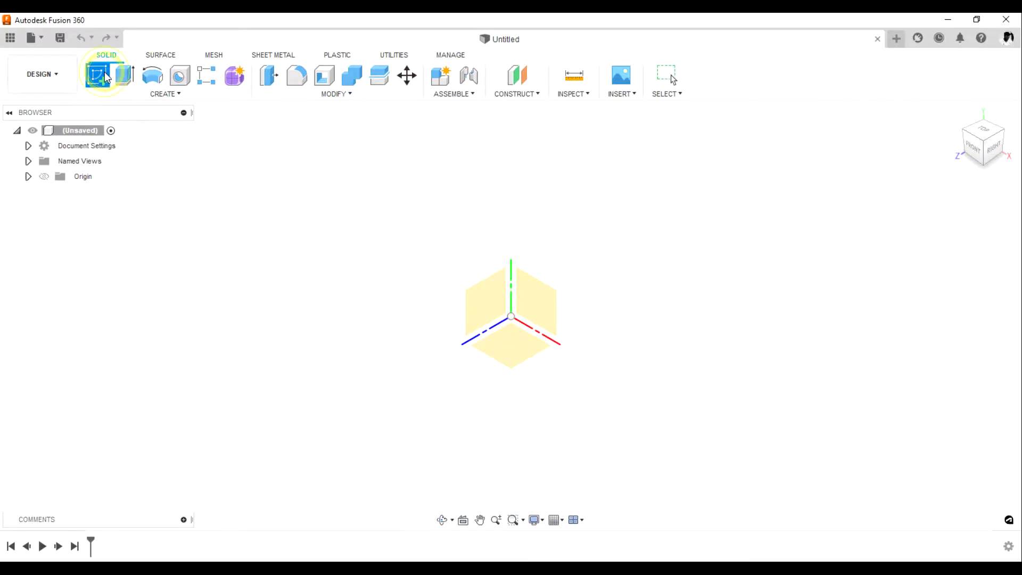
left_click(493, 304)
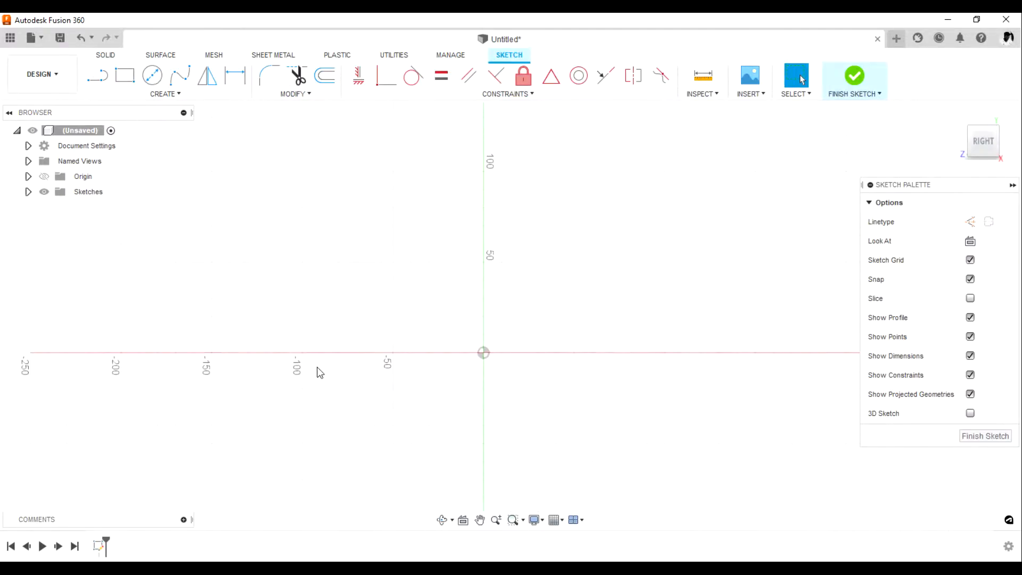
scroll(230, 293, "up", 3)
scroll(277, 308, "down", 4)
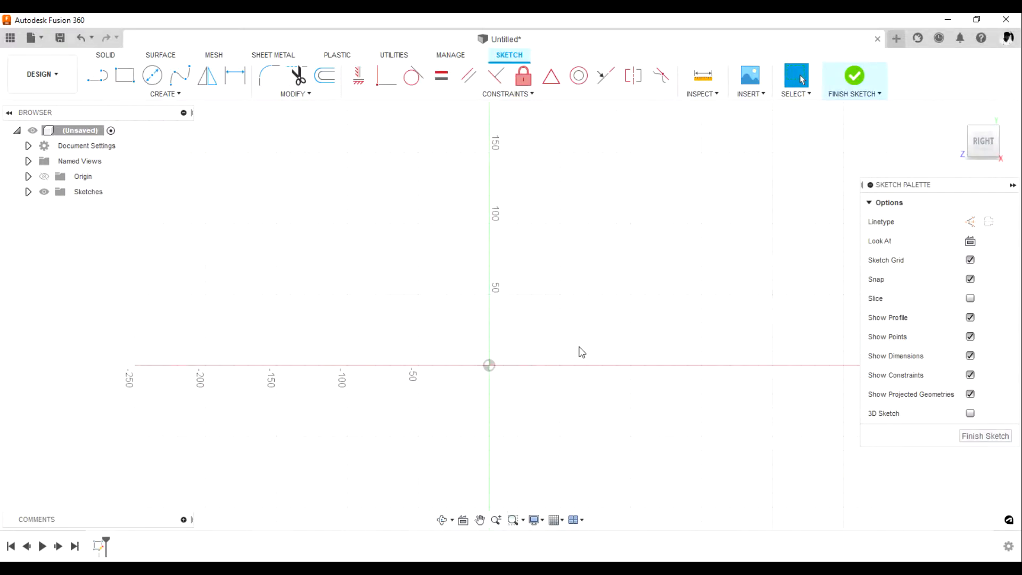
scroll(578, 346, "up", 2)
Step: Draw a vertical line about 216 mm long upward from the origin
left_click(96, 75)
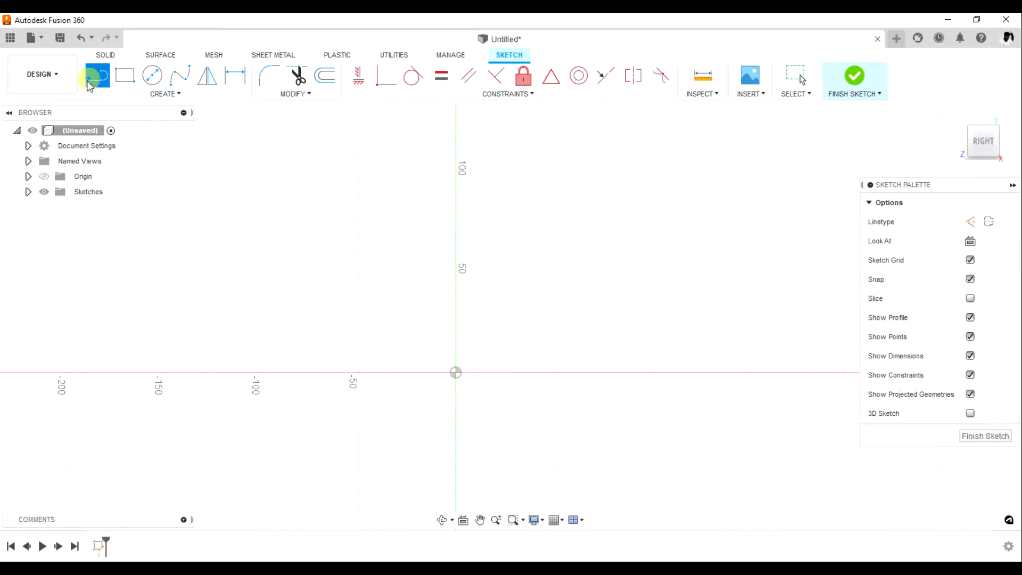
left_click(456, 373)
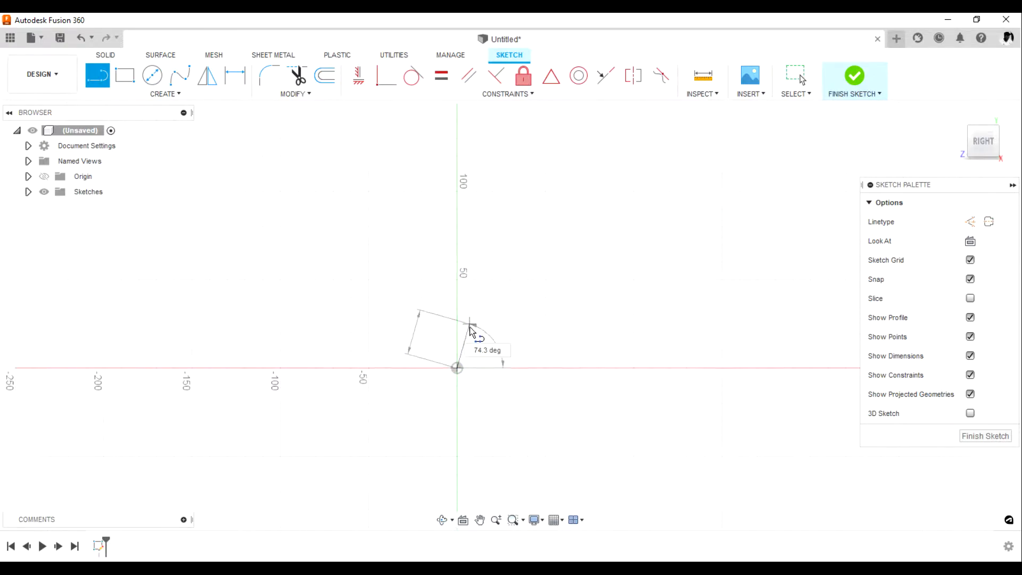
scroll(458, 256, "down", 2)
scroll(458, 120, "up", 4)
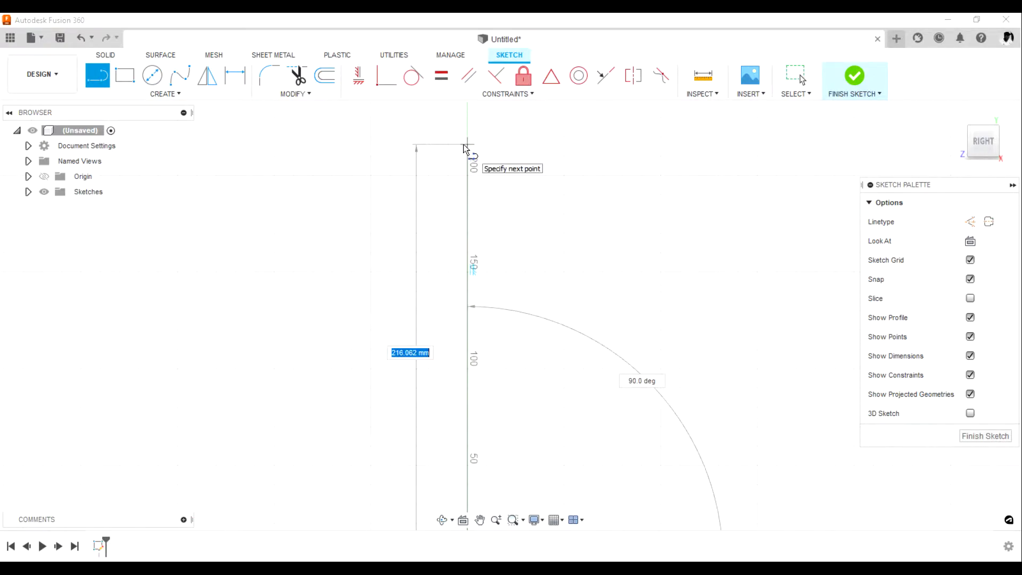
left_click(466, 145)
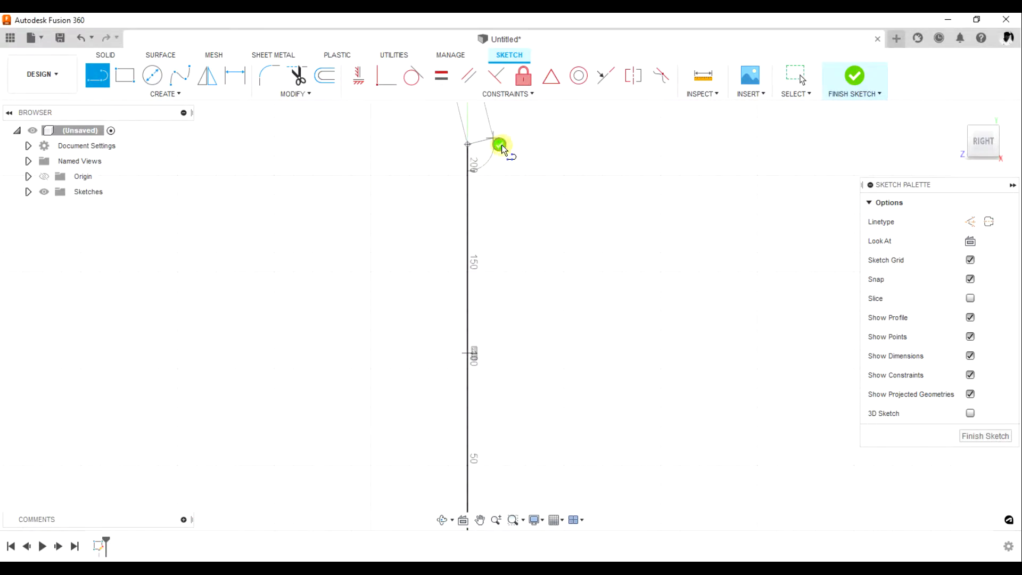
scroll(478, 165, "down", 3)
scroll(466, 330, "down", 2)
scroll(463, 298, "up", 3)
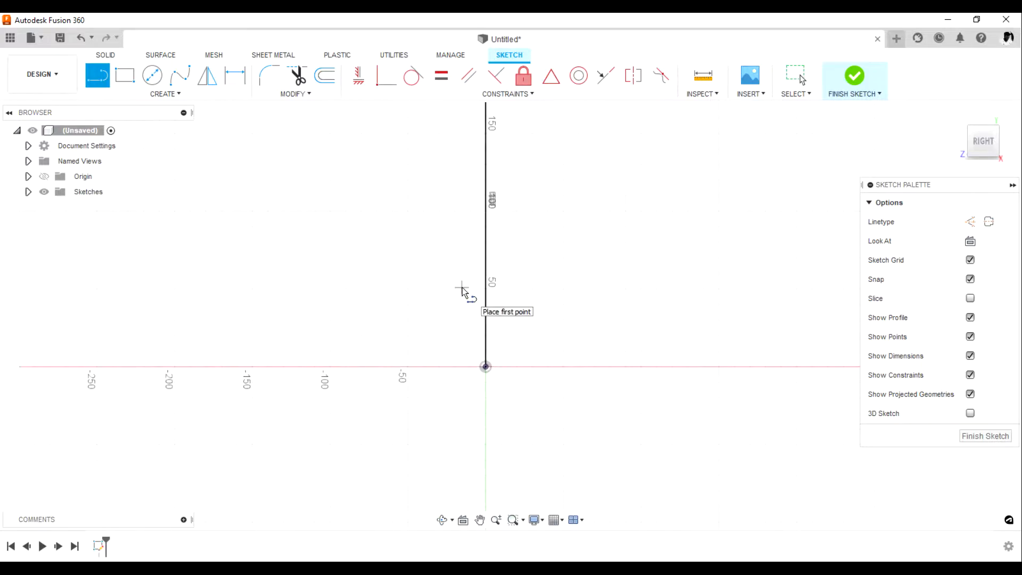
Step: From the origin, draw a horizontal line about 70 mm toward the negative side and a vertical line about 70 mm upward from its end
scroll(347, 362, "down", 2)
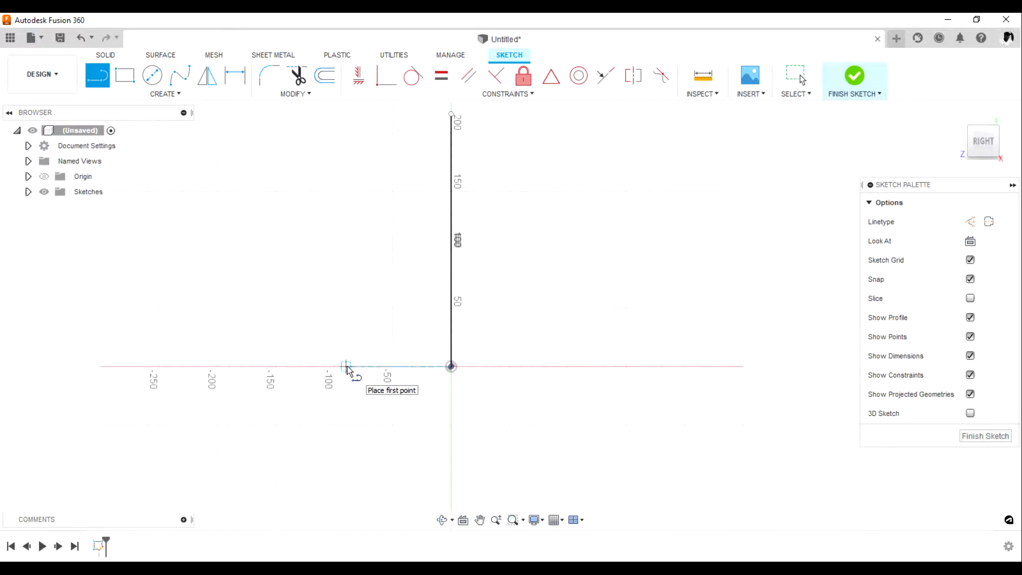
scroll(269, 229, "up", 2)
scroll(373, 282, "down", 2)
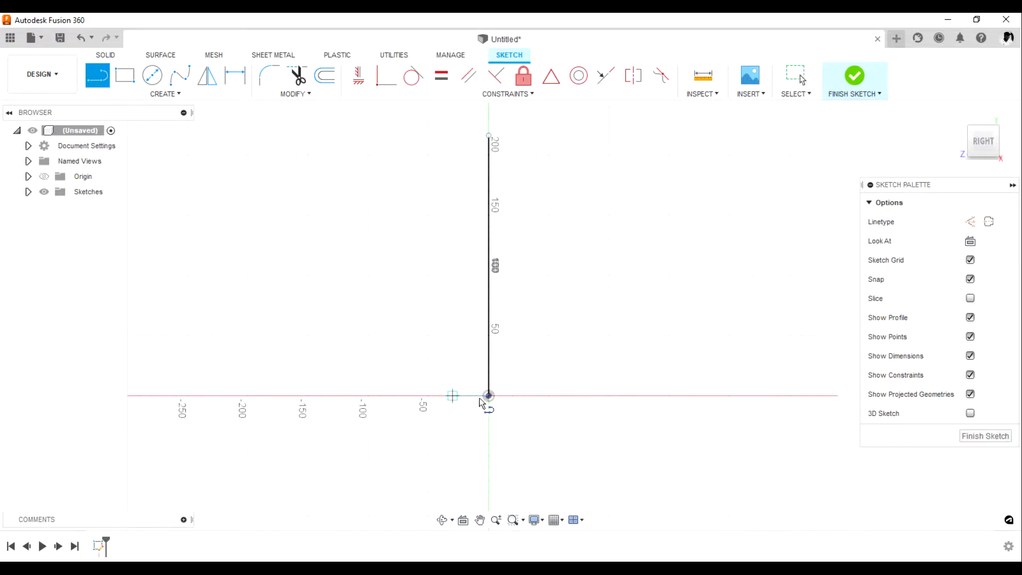
left_click(488, 396)
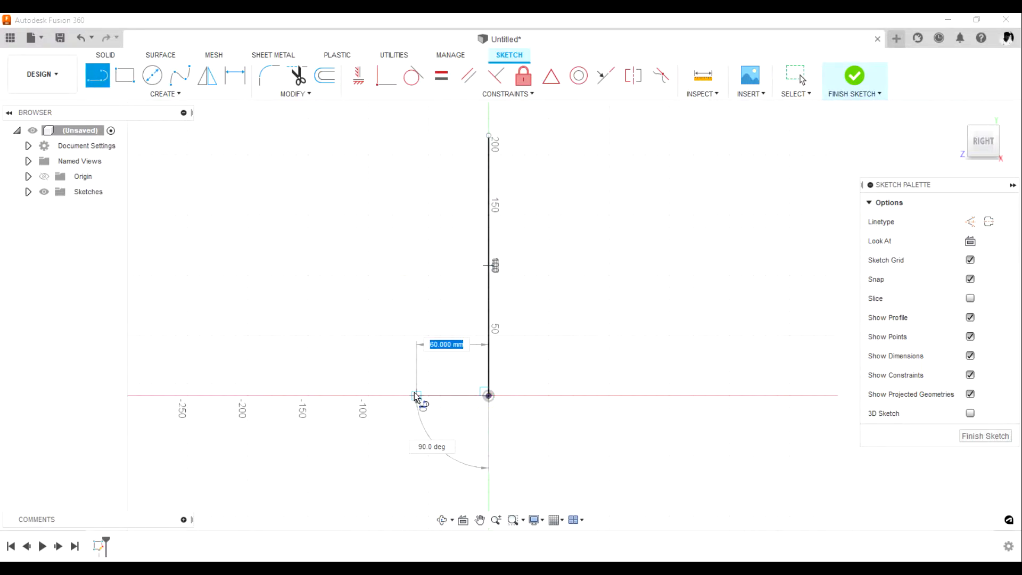
left_click(405, 396)
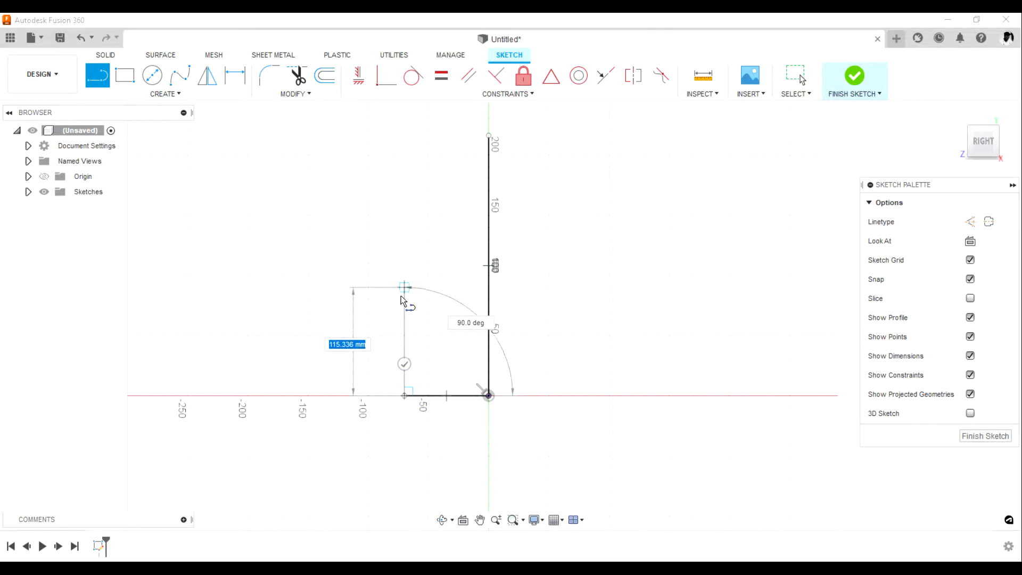
left_click(405, 312)
key("Escape")
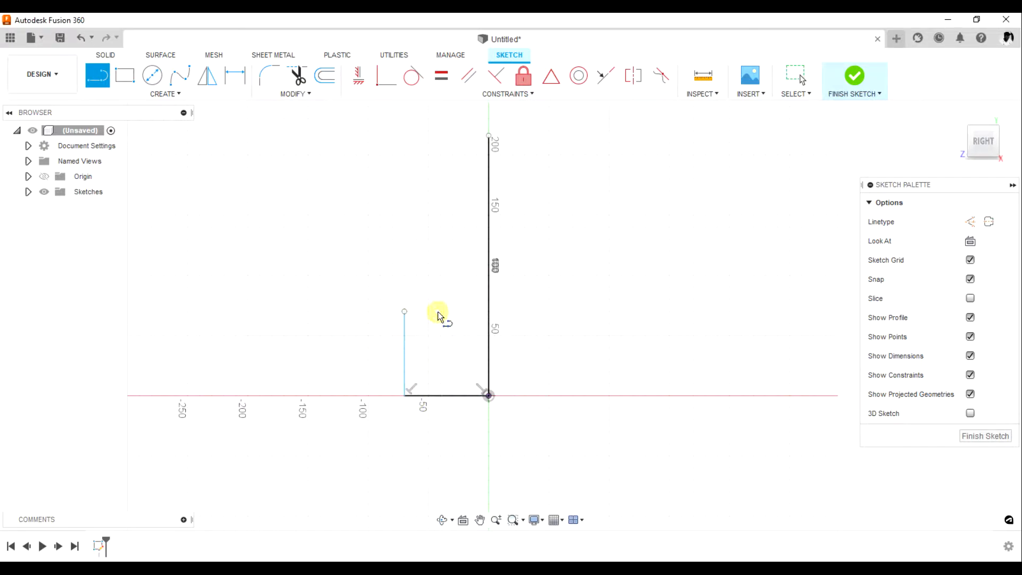
Step: Consult the reference drawing helical bevel gear.jpg and dimension the short vertical line at 65/2 mm from the long centre line
key("d")
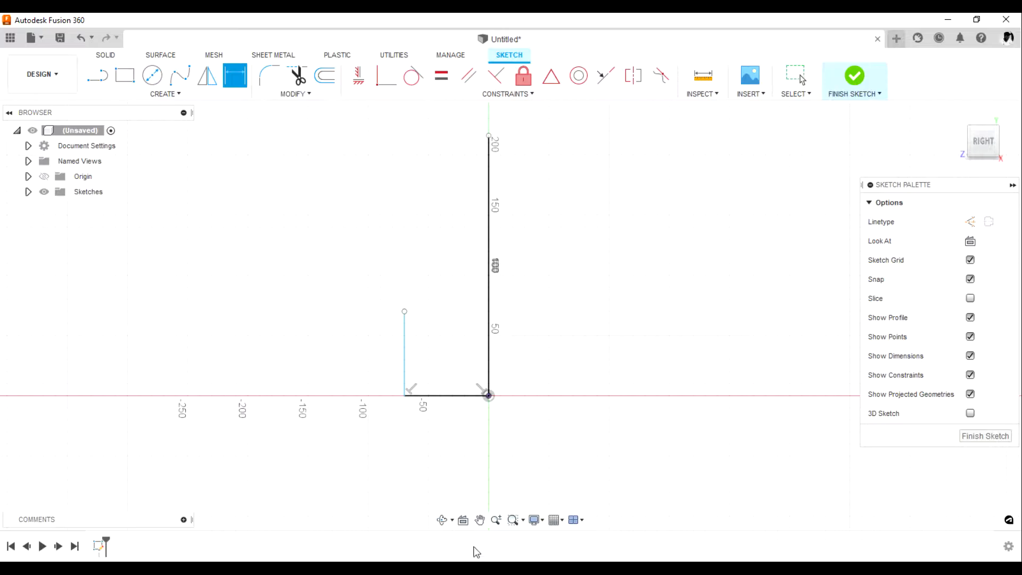
left_click(478, 567)
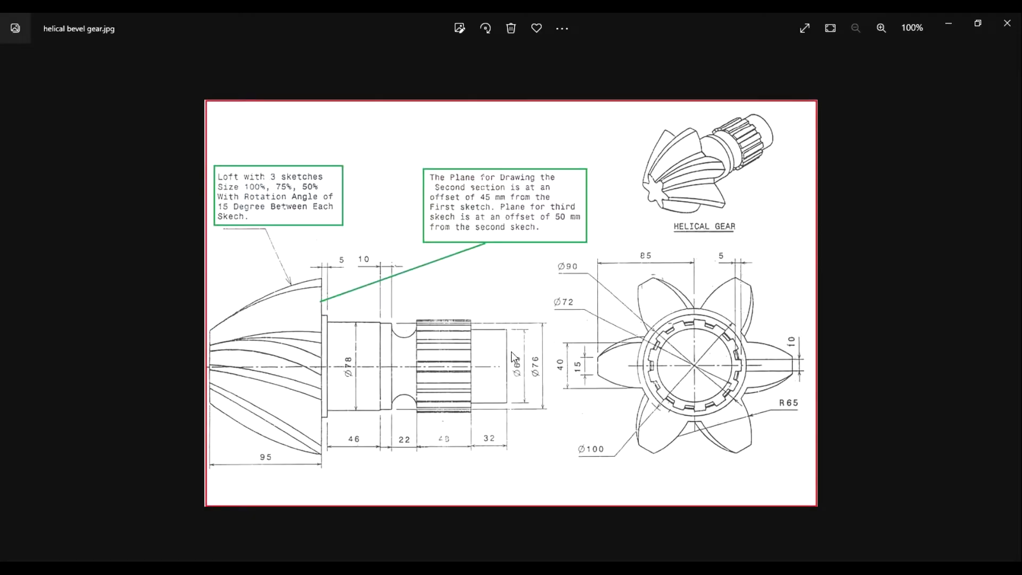
key("alt+Tab")
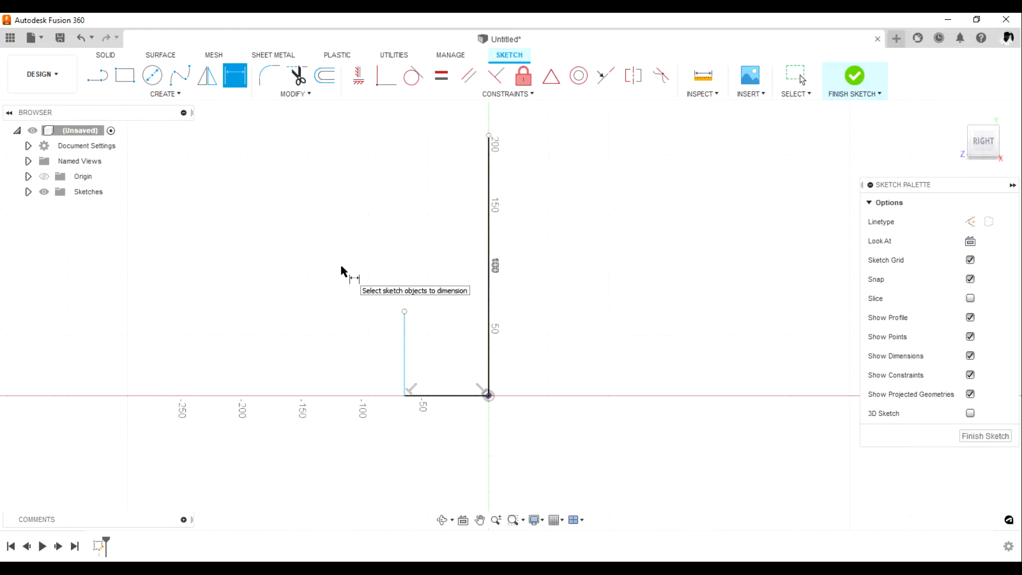
left_click(404, 355)
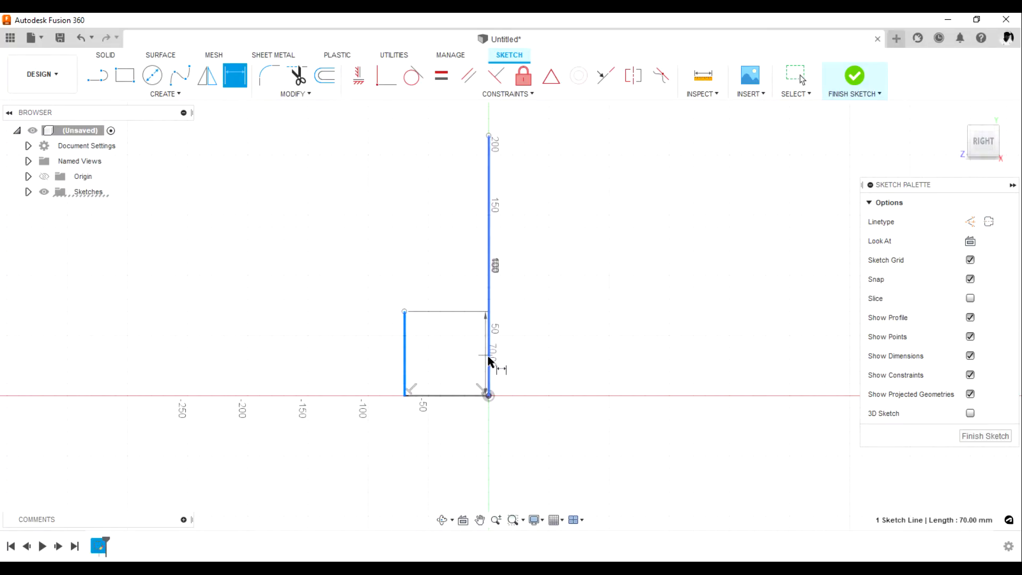
left_click(487, 358)
left_click(446, 443)
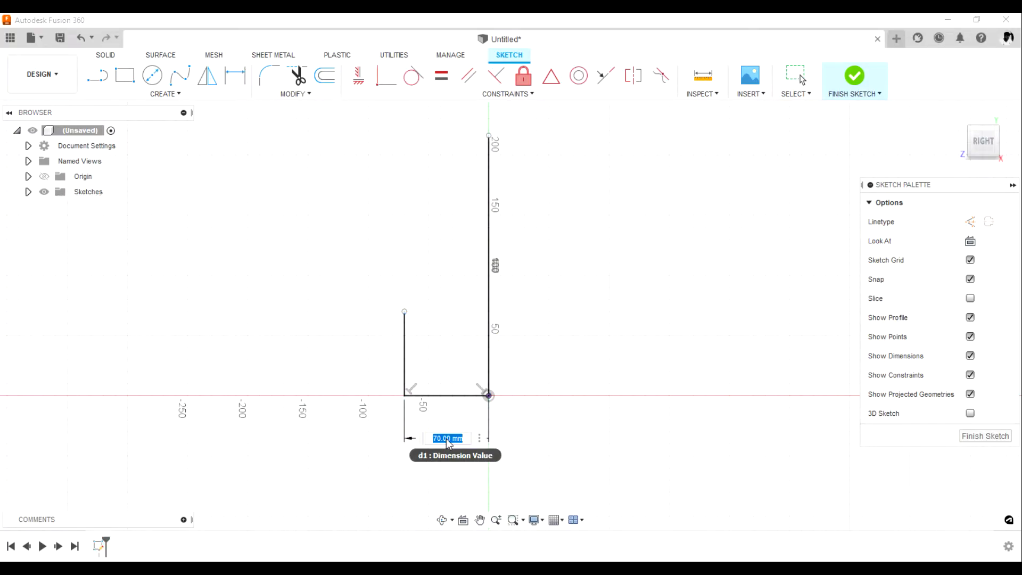
type("65/2")
key("Return")
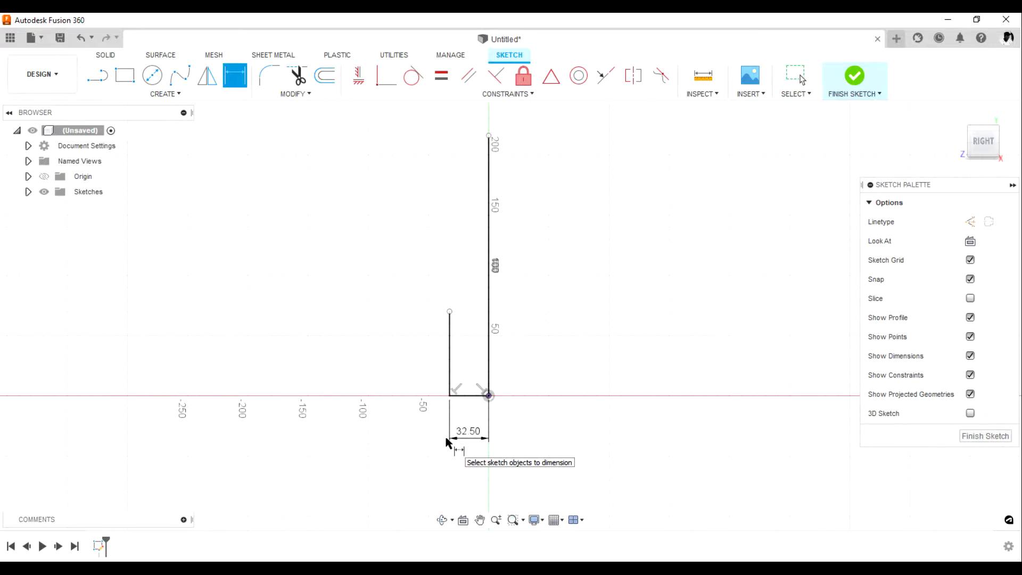
Step: Dimension the short vertical line's length as 32 mm
left_click(448, 363)
left_click(370, 345)
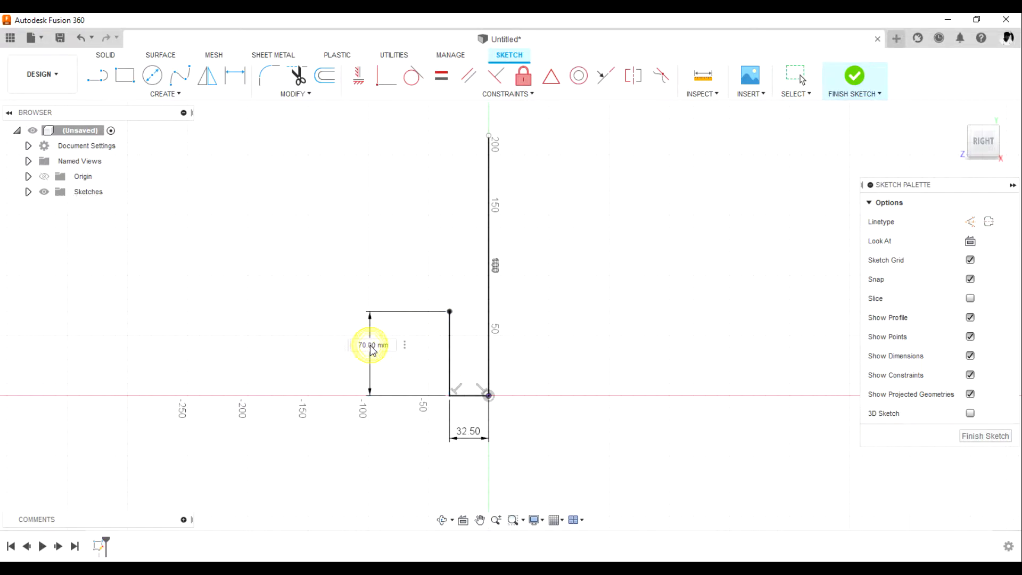
type("32")
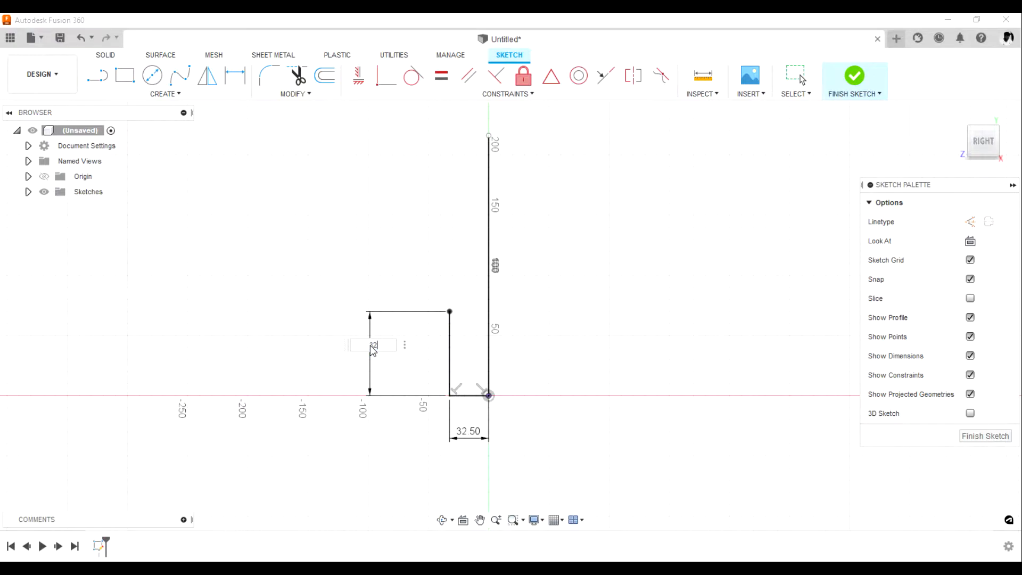
key("Return")
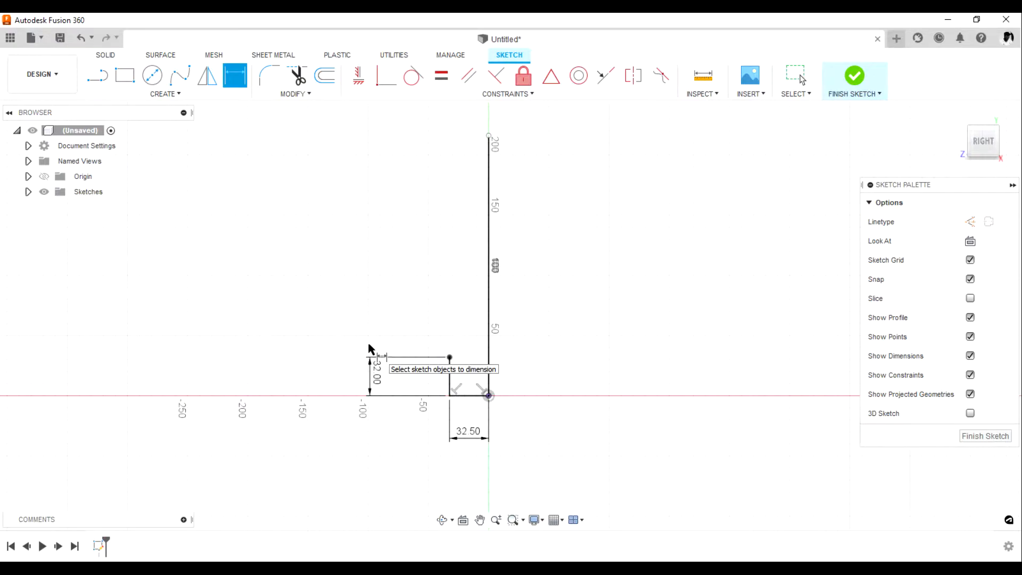
Step: Consult the reference drawing and extend the profile from the 32 mm line's upper end with an outward horizontal line and a vertical line about 78 mm long
left_click(473, 568)
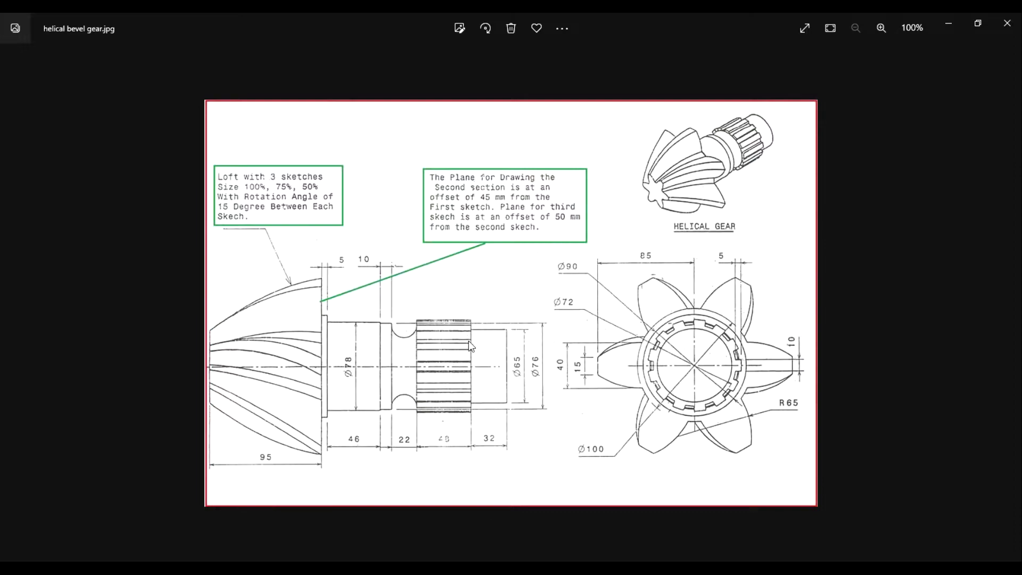
left_click(425, 568)
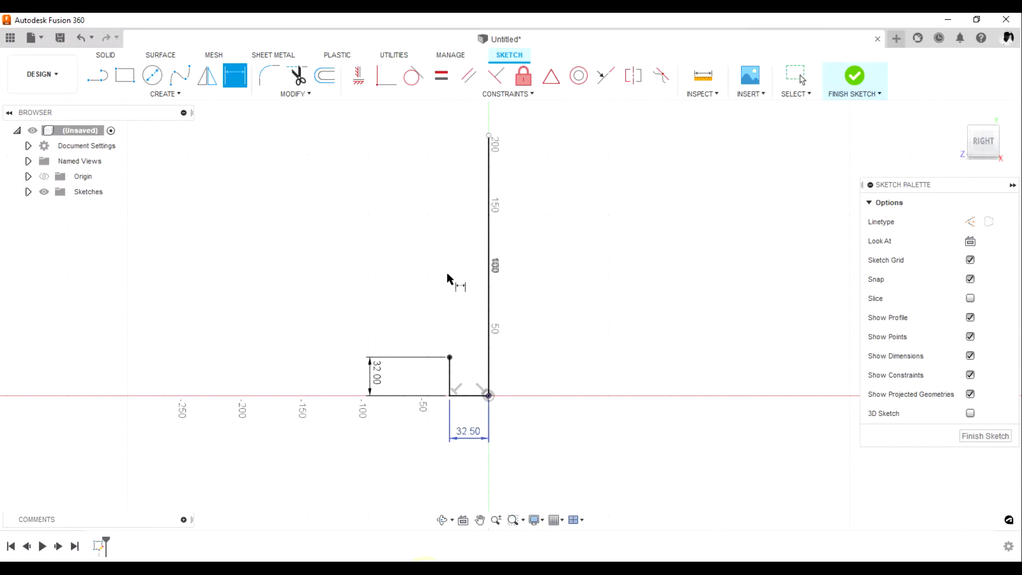
left_click(97, 75)
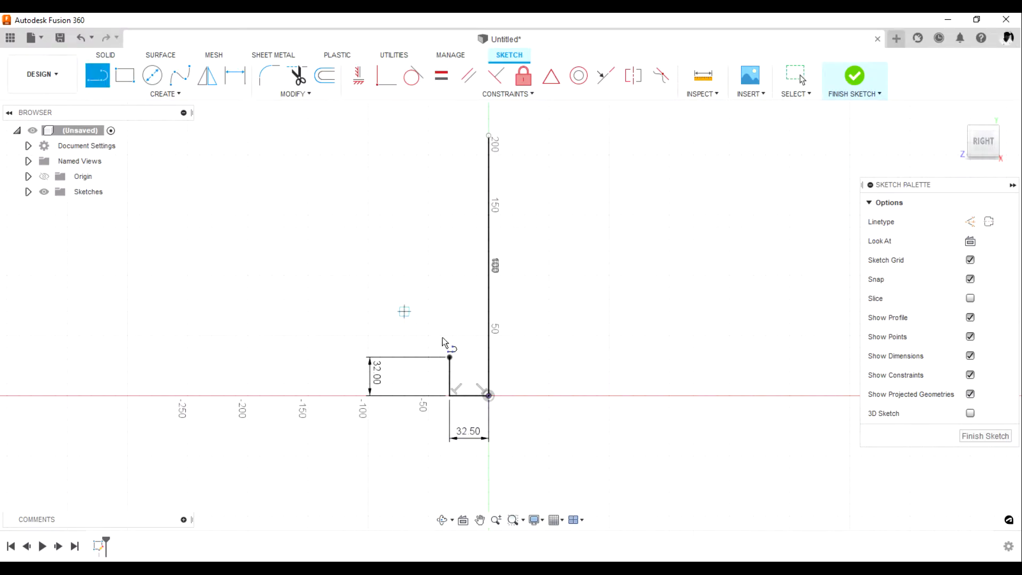
left_click(417, 357)
left_click(417, 264)
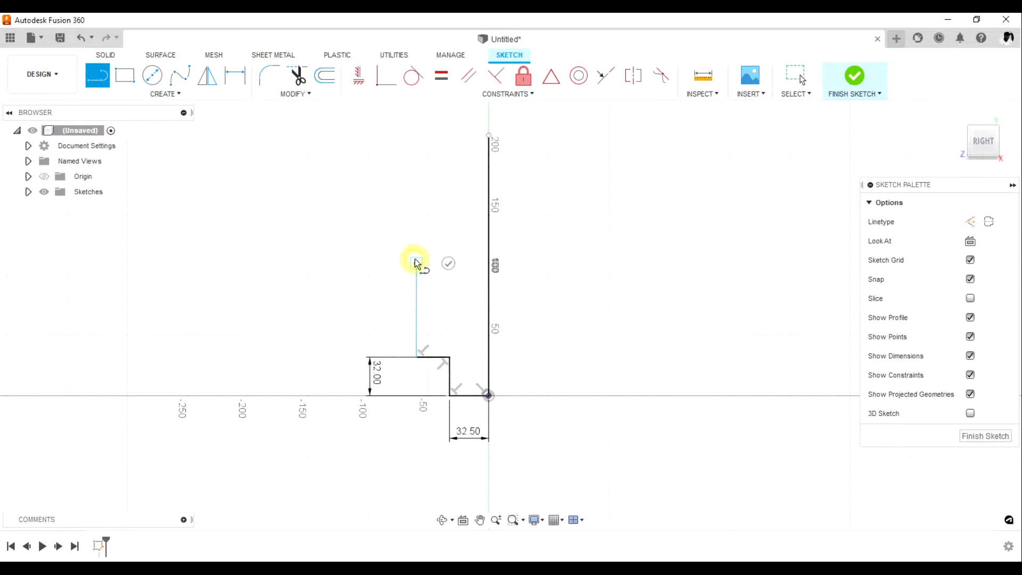
key("Escape")
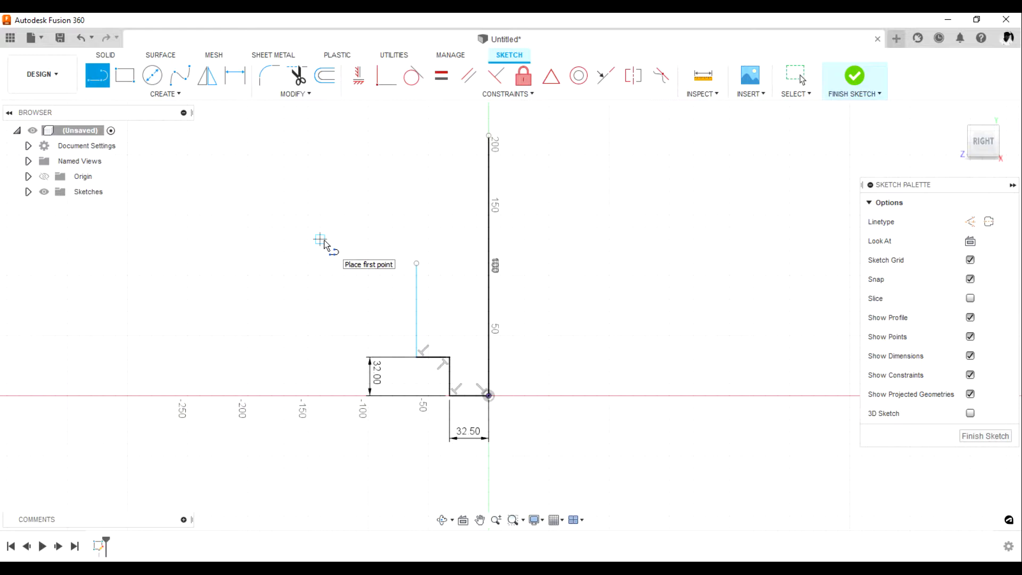
Step: Dimension the new upper vertical line at 76/2 mm from the centre line
key("d")
left_click(416, 323)
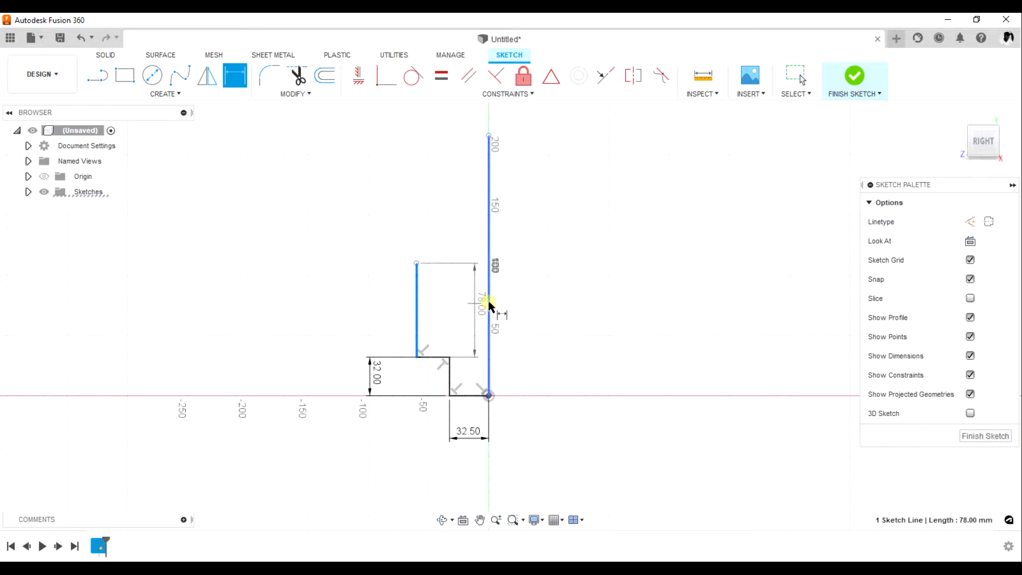
left_click(489, 303)
left_click(462, 314)
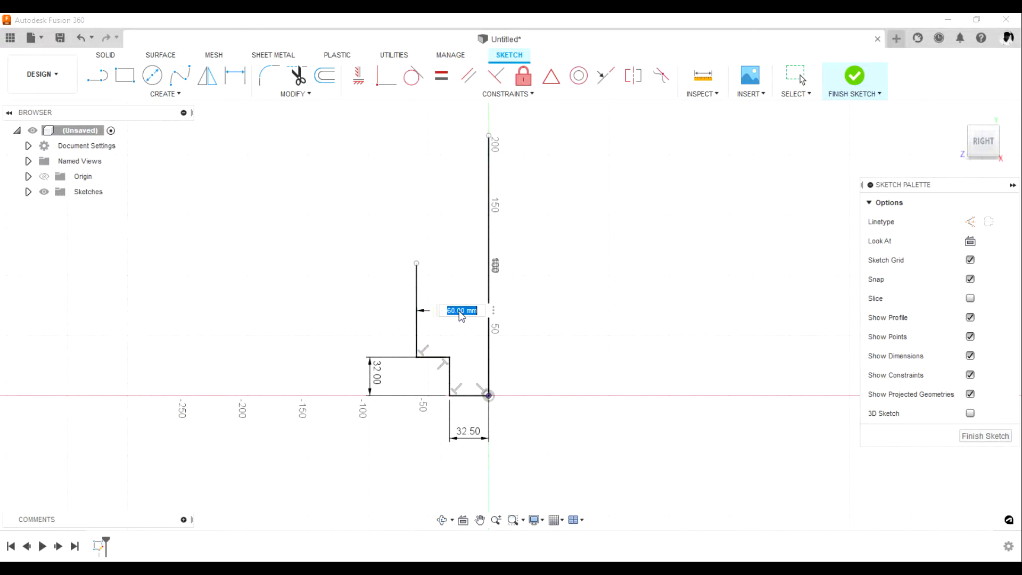
type("76/2")
key("Return")
Step: Dimension the upper vertical line's length as 48 mm
left_click(441, 298)
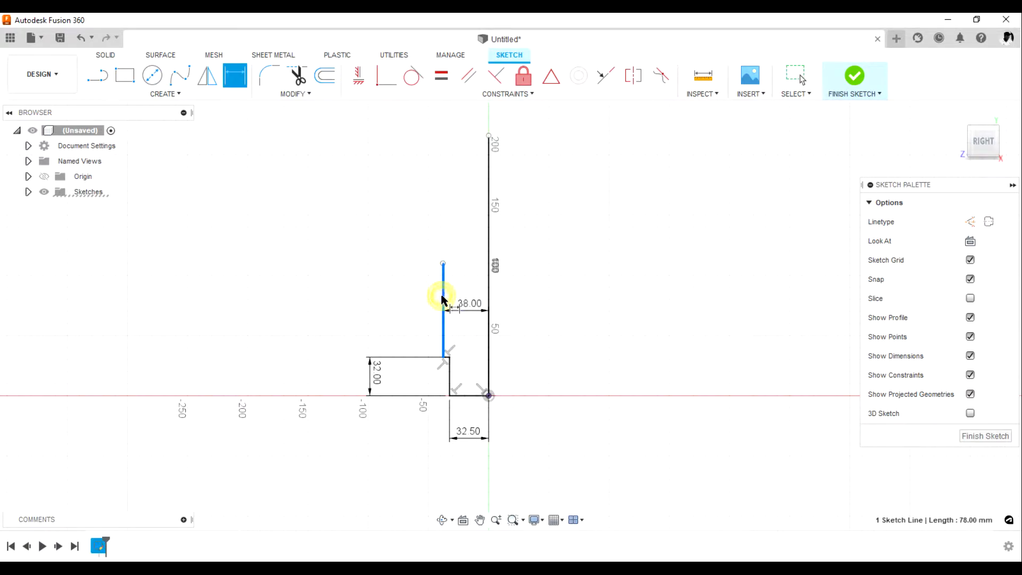
left_click(414, 303)
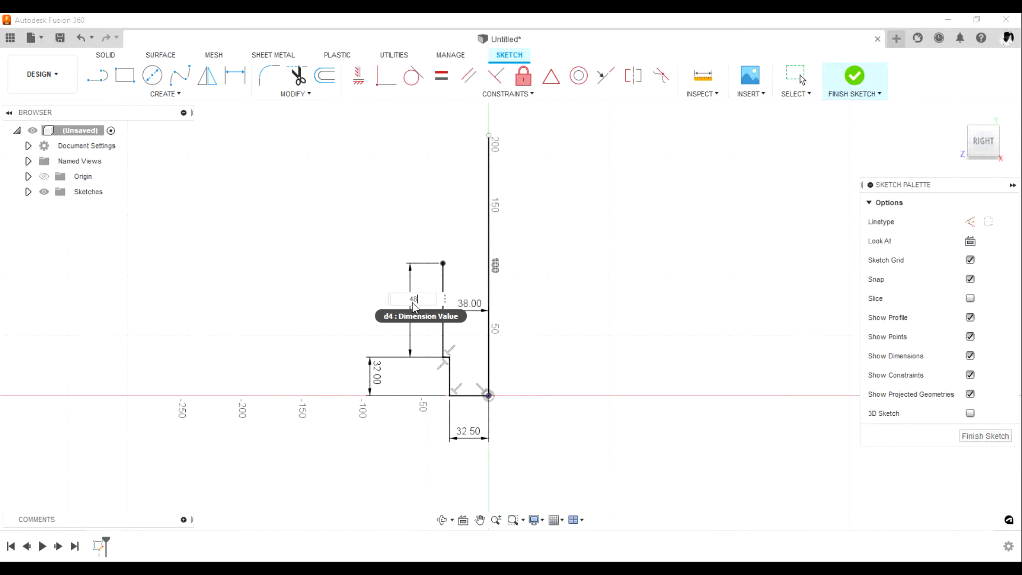
key("Return")
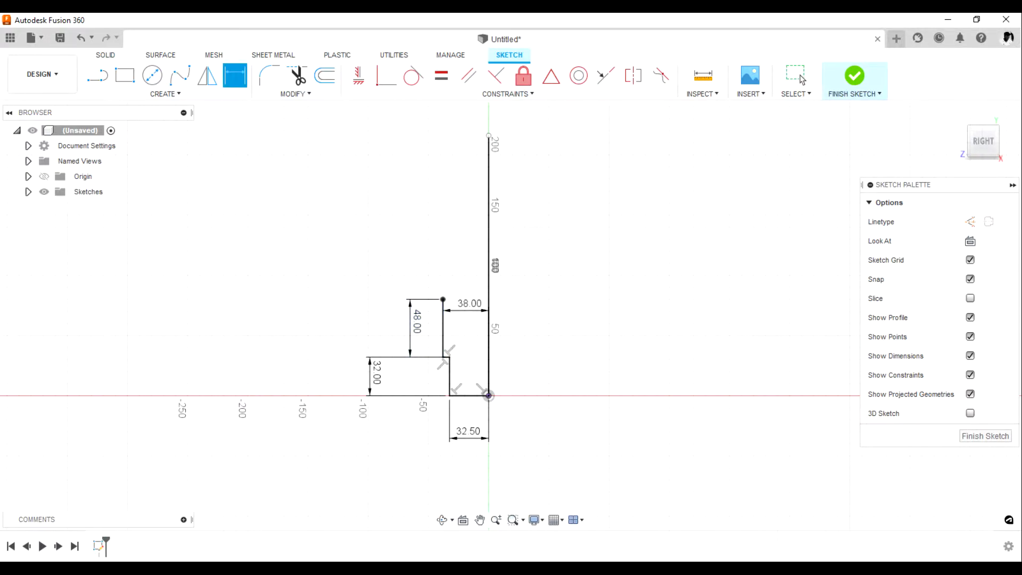
Step: Consult the reference drawing and sketch a circle about 64 mm in diameter just above the 48 mm line's upper end
key("alt+Tab")
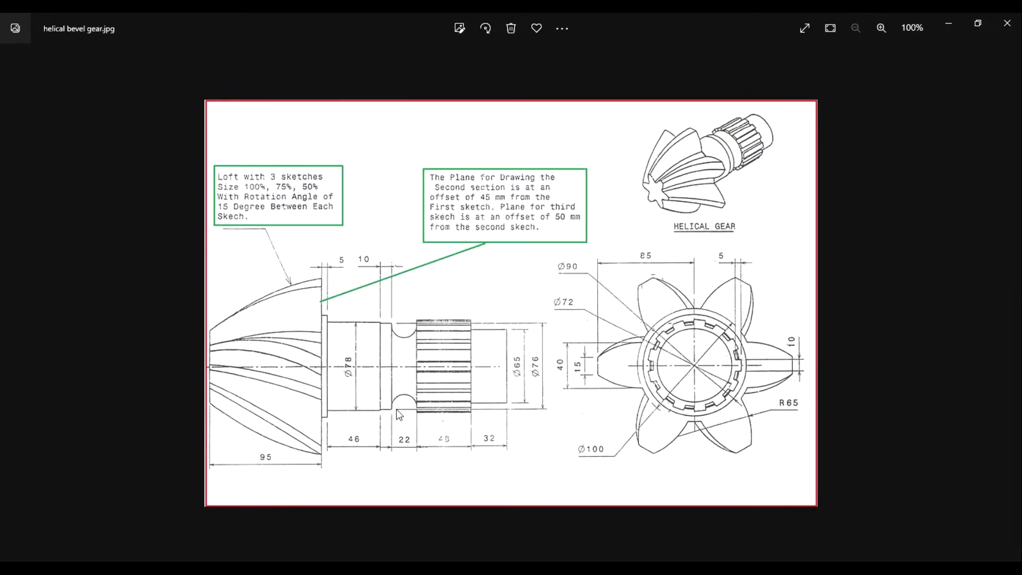
key("alt+Tab")
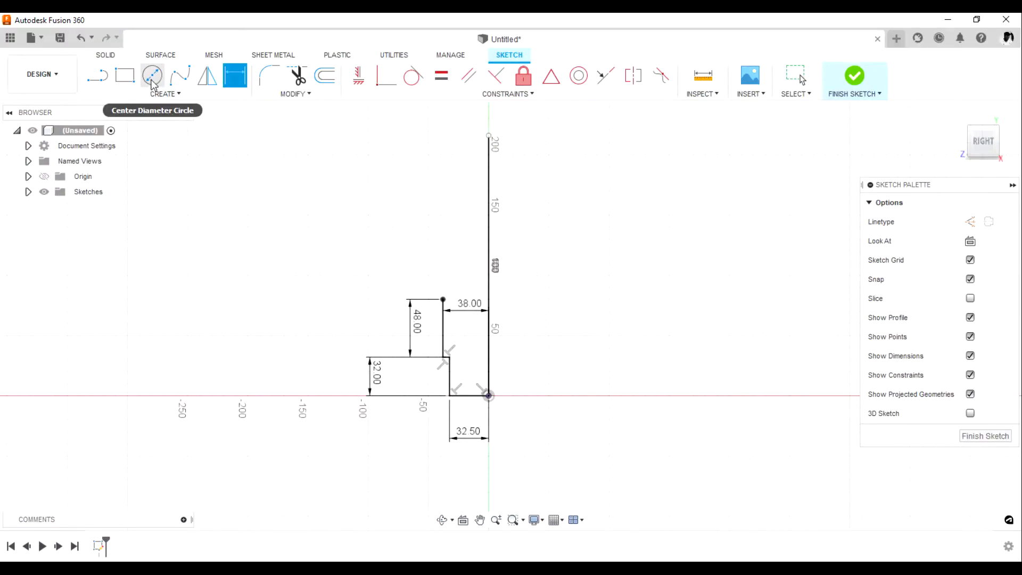
left_click(152, 75)
left_click(443, 264)
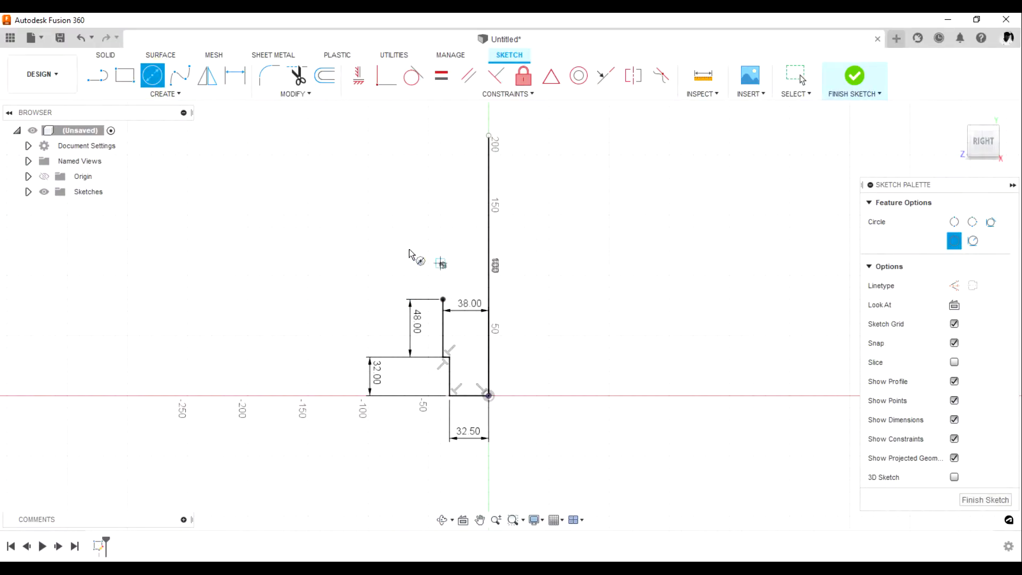
left_click(405, 265)
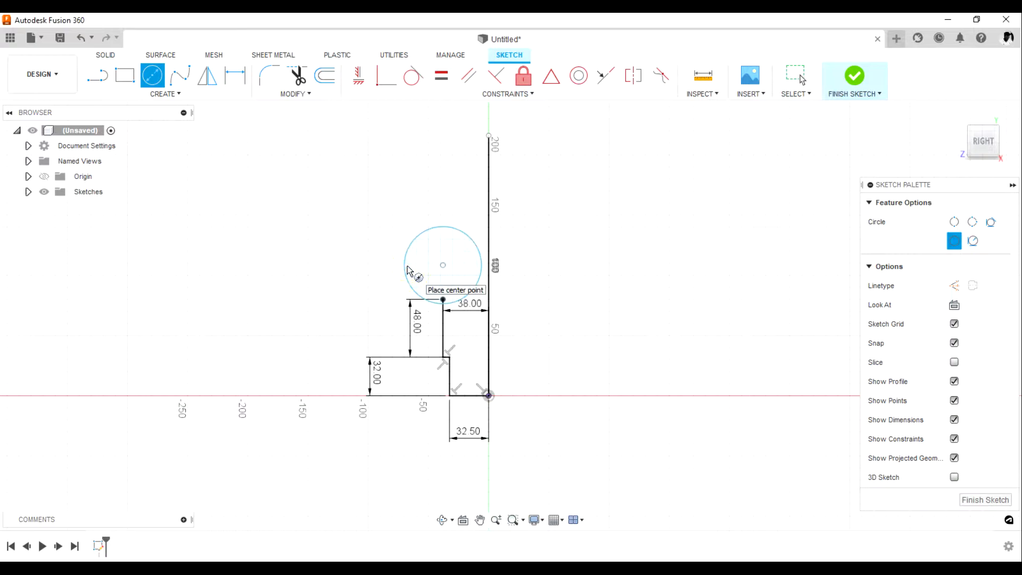
Step: Dimension the circle's diameter as 22 mm
key("d")
left_click(403, 267)
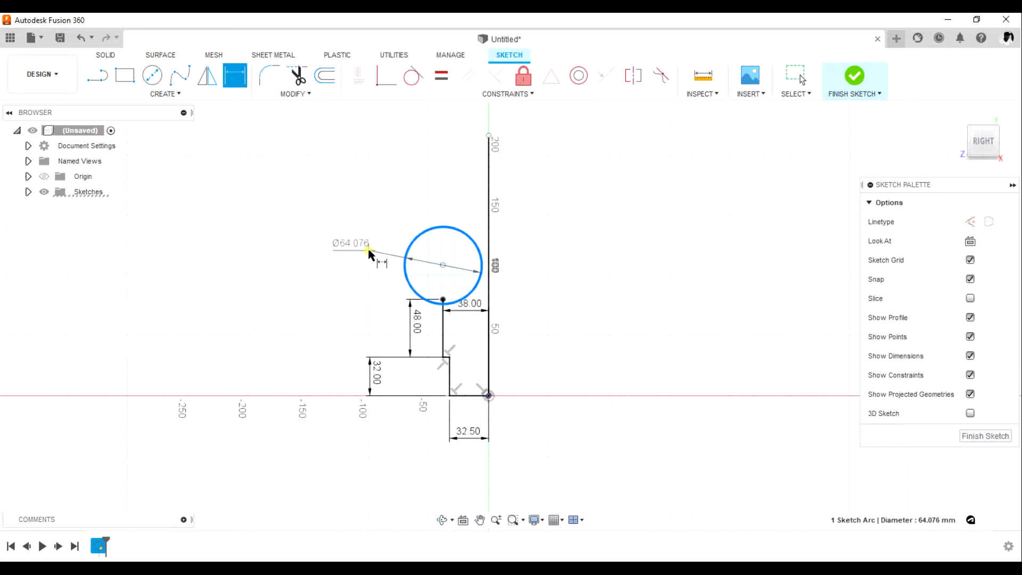
left_click(372, 256)
type("2")
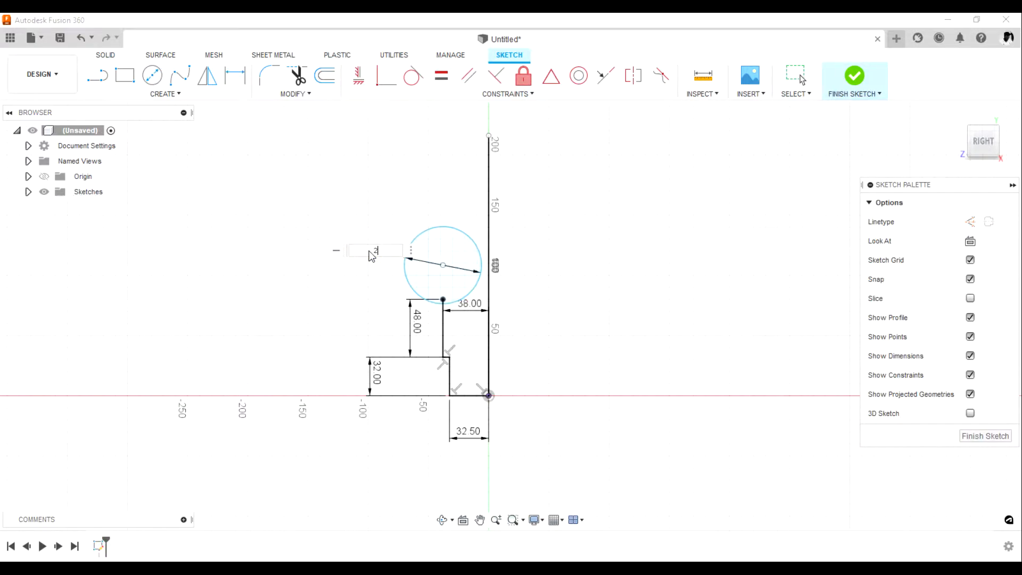
key("Return")
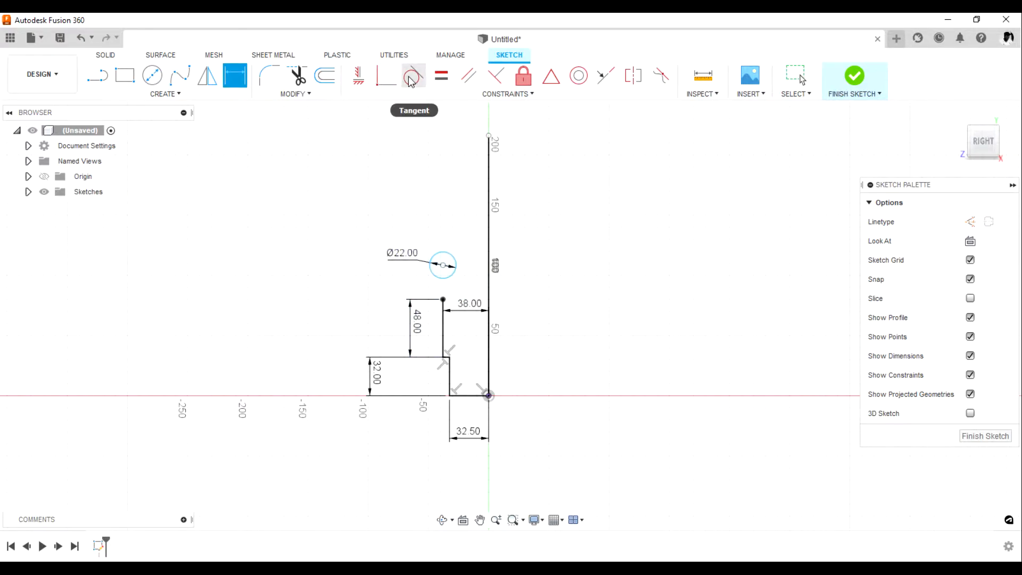
Step: Make the circle coincident with the 48 mm line's upper endpoint and align its centre vertically with that endpoint
left_click(392, 87)
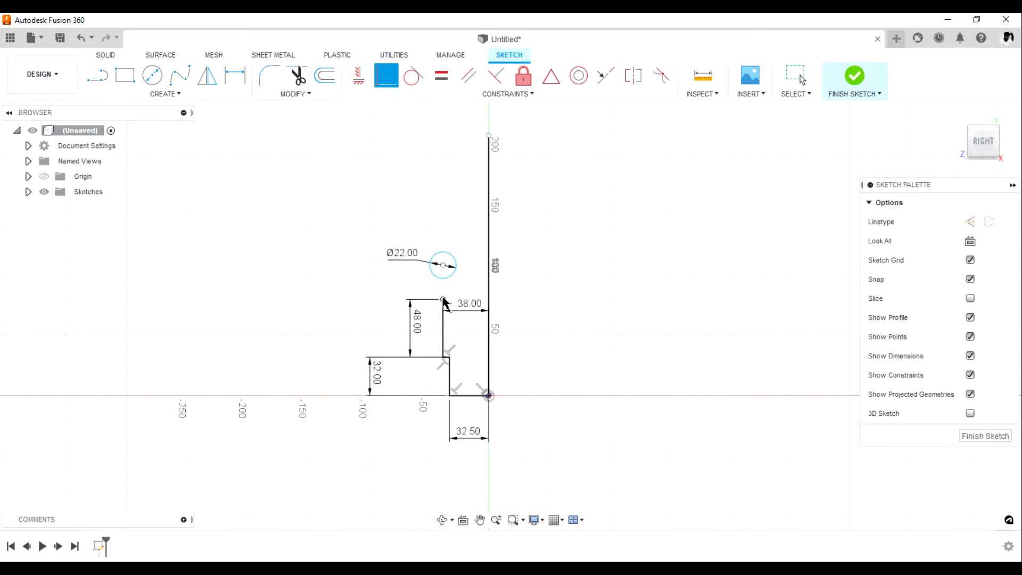
left_click(443, 300)
left_click(443, 267)
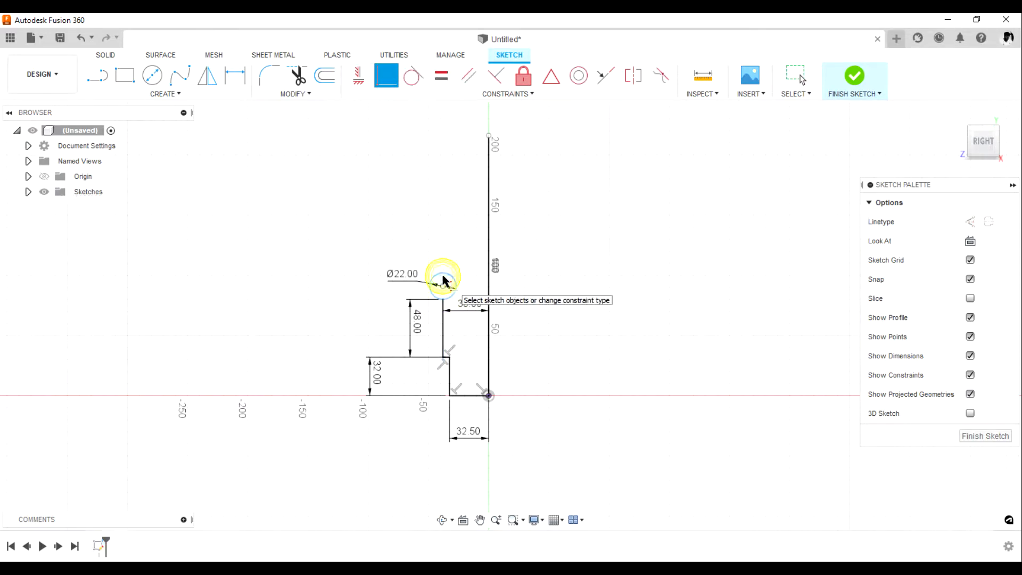
left_click(359, 75)
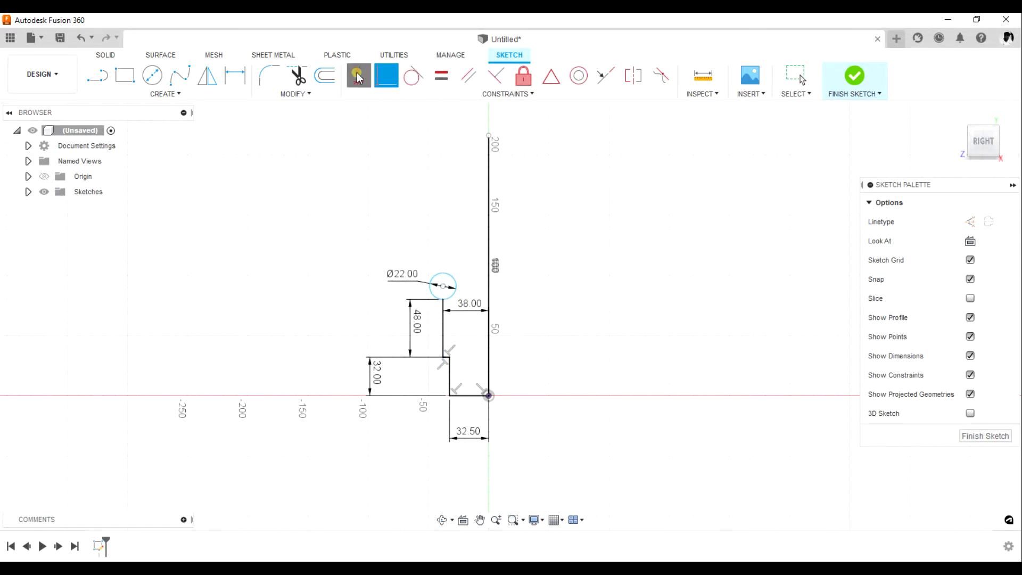
left_click(443, 286)
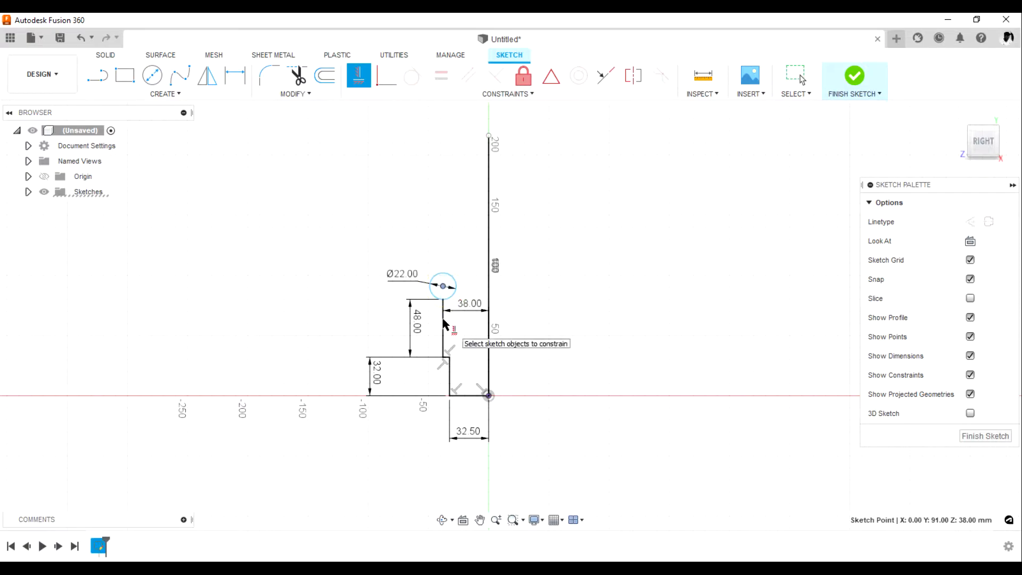
left_click(444, 301)
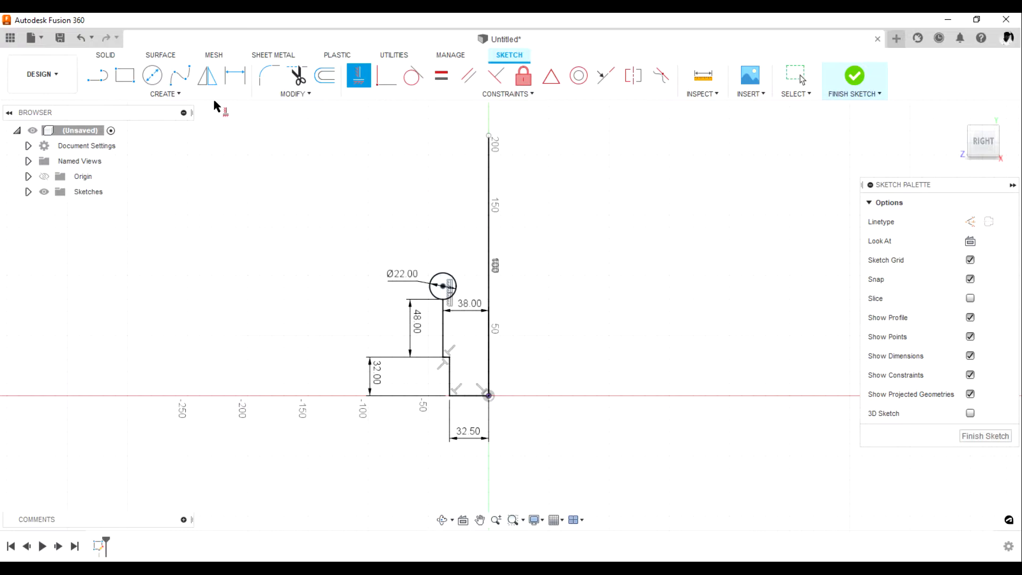
Step: Draw a vertical line about 58 mm long up from the circle's top and align its lower end vertically with the 48 mm line's upper endpoint
left_click(98, 75)
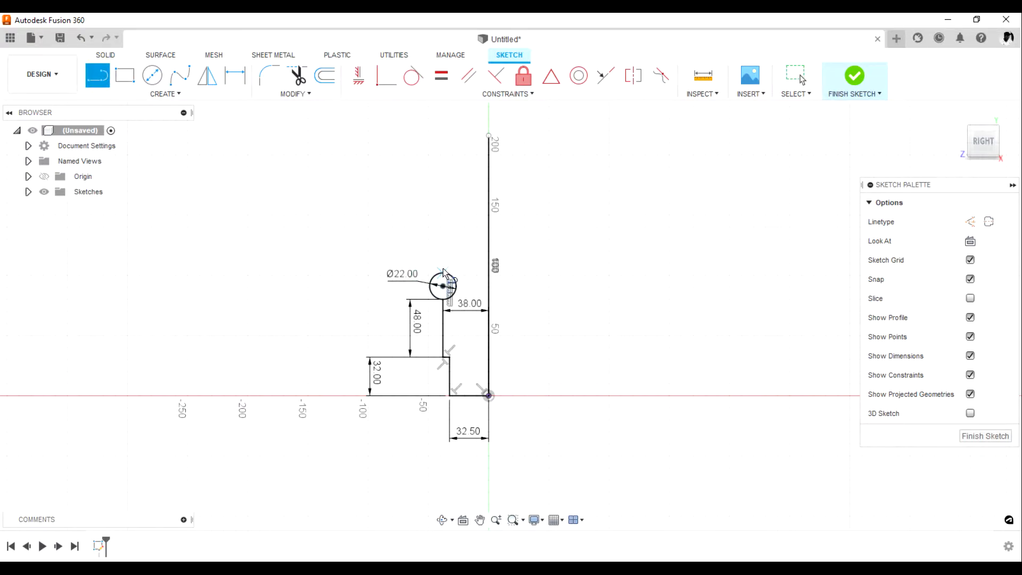
left_click(444, 272)
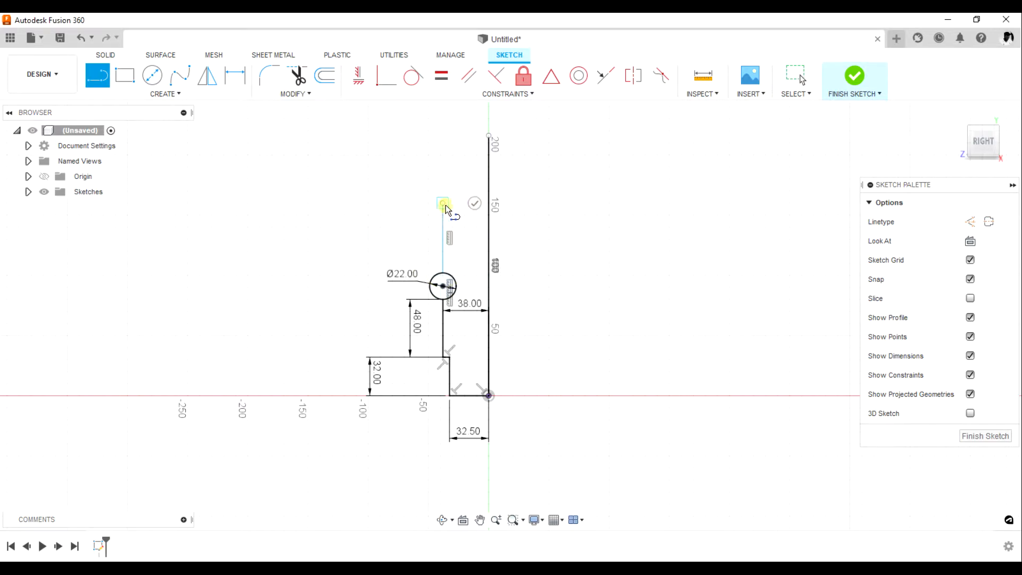
left_click(474, 204)
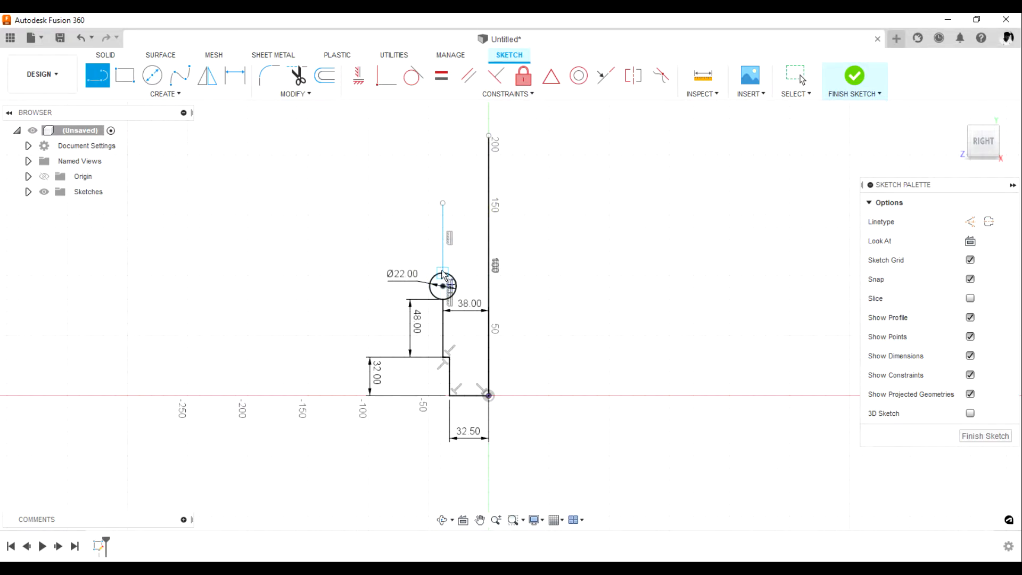
left_click(358, 75)
left_click(443, 272)
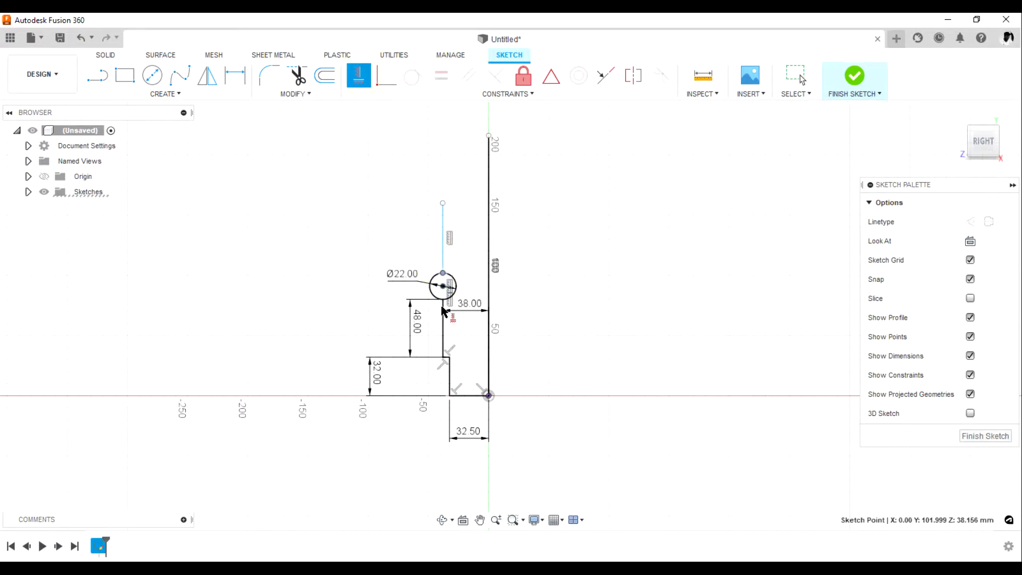
left_click(444, 301)
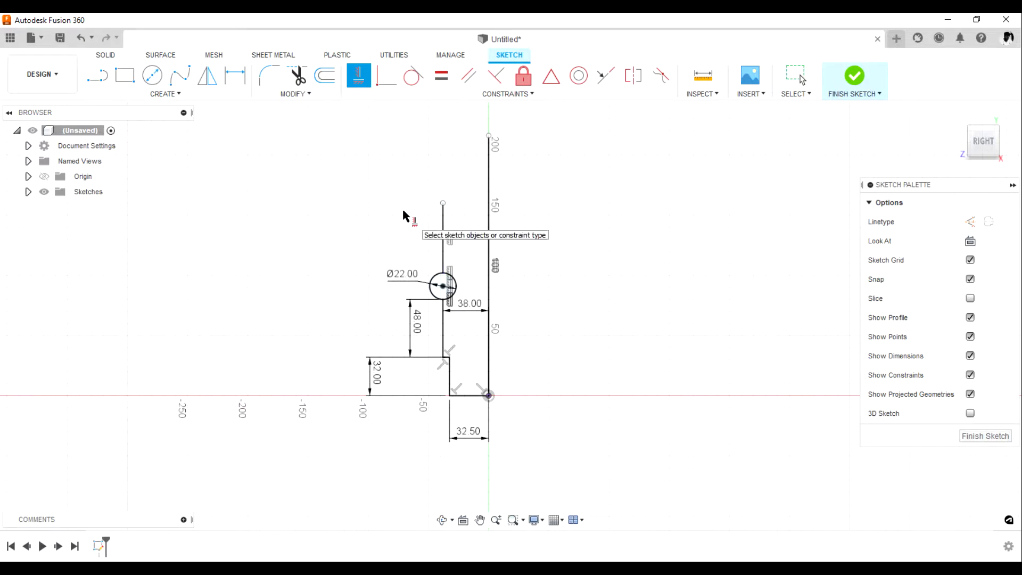
Step: Dimension the length of the vertical line above the circle as 10 mm
key("d")
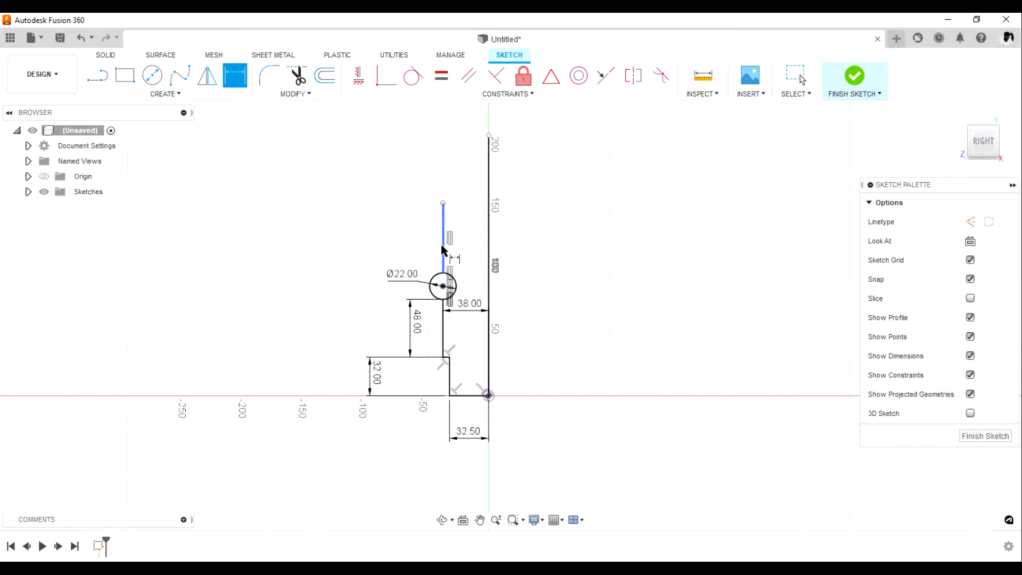
left_click(444, 239)
left_click(409, 245)
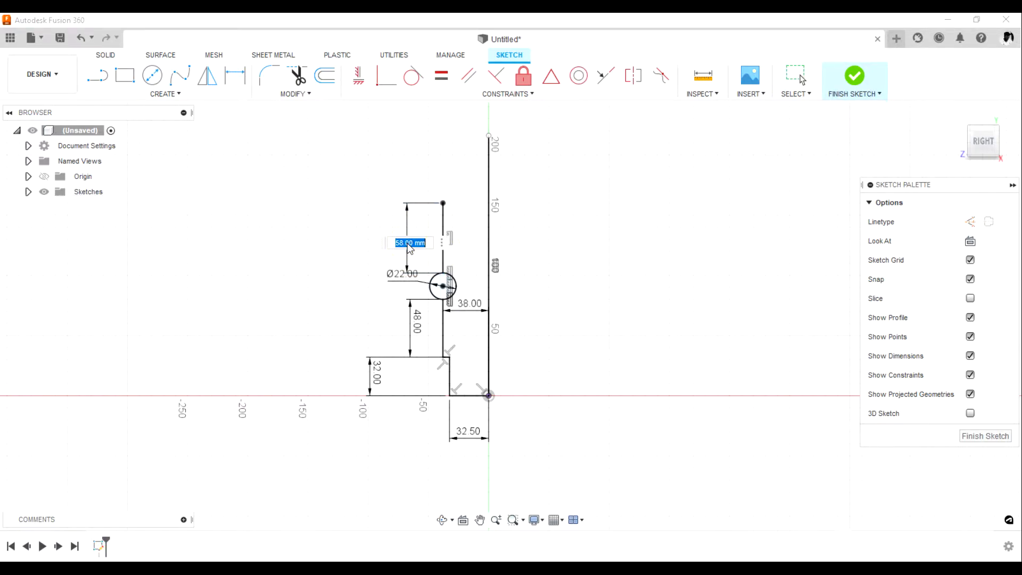
type("10")
key("Return")
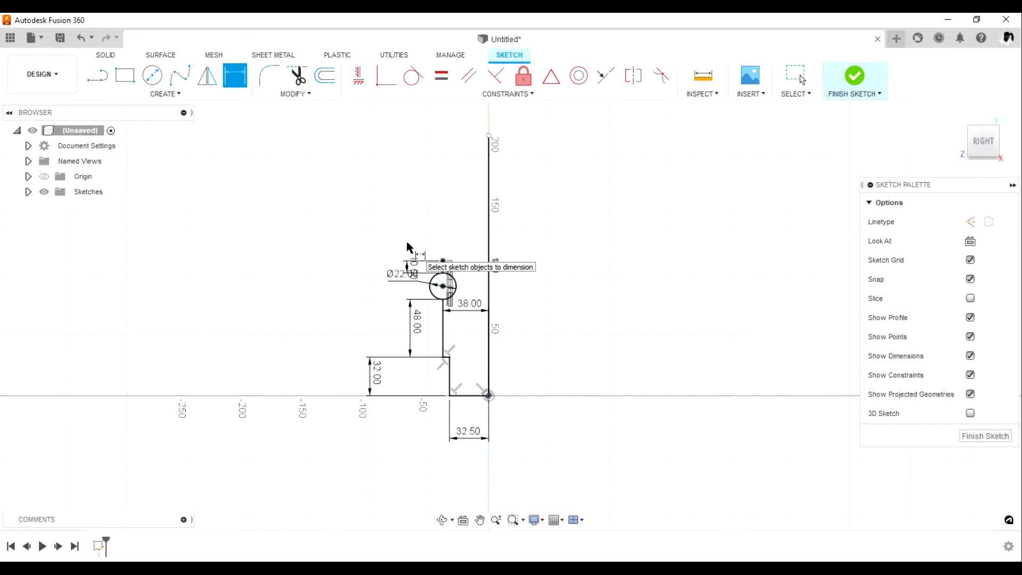
Step: Extend the profile from the 10 mm line's upper end with an outward horizontal line about 12 mm long and a vertical line about 74 mm long
left_click(98, 68)
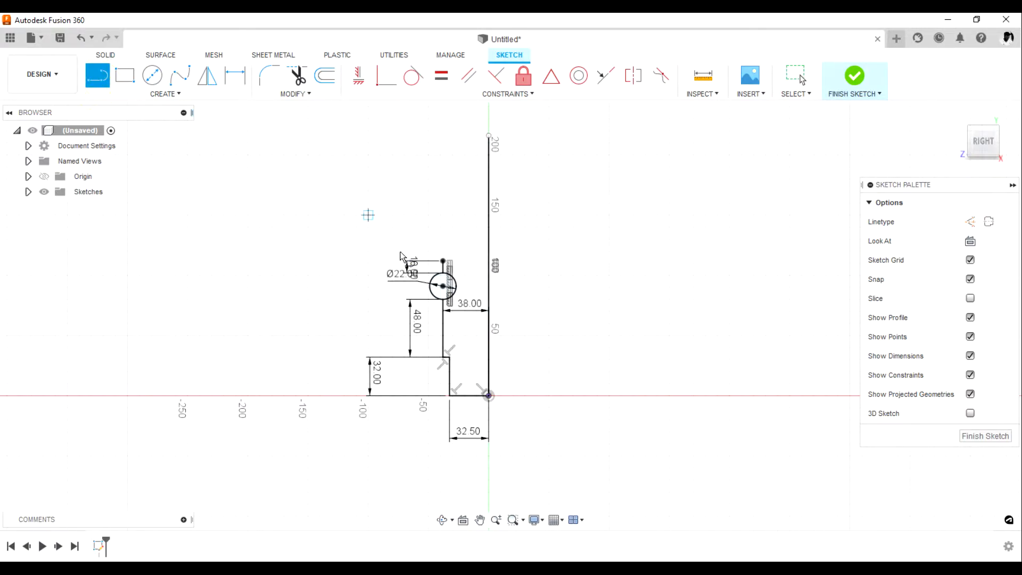
left_click(445, 263)
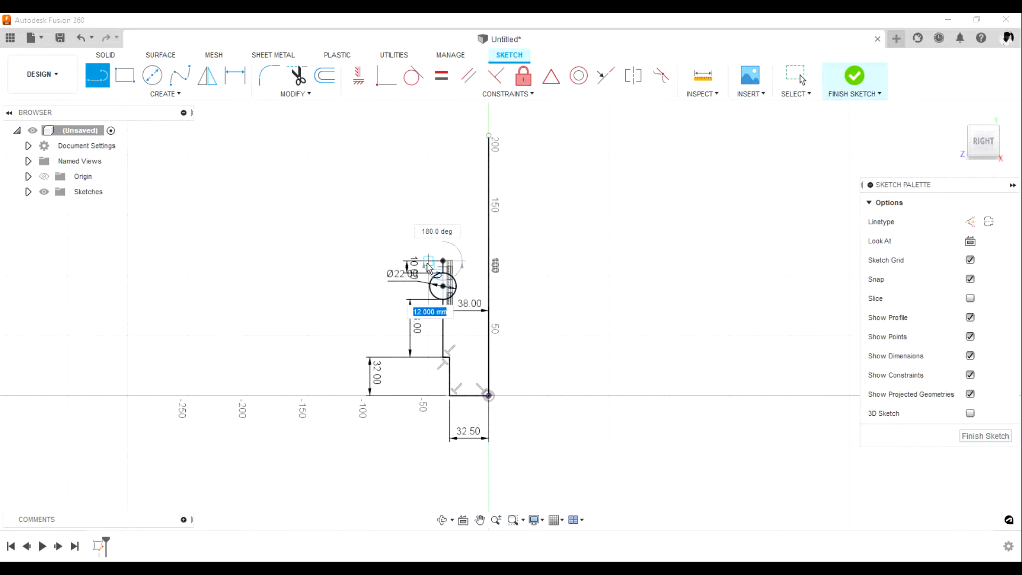
left_click(428, 172)
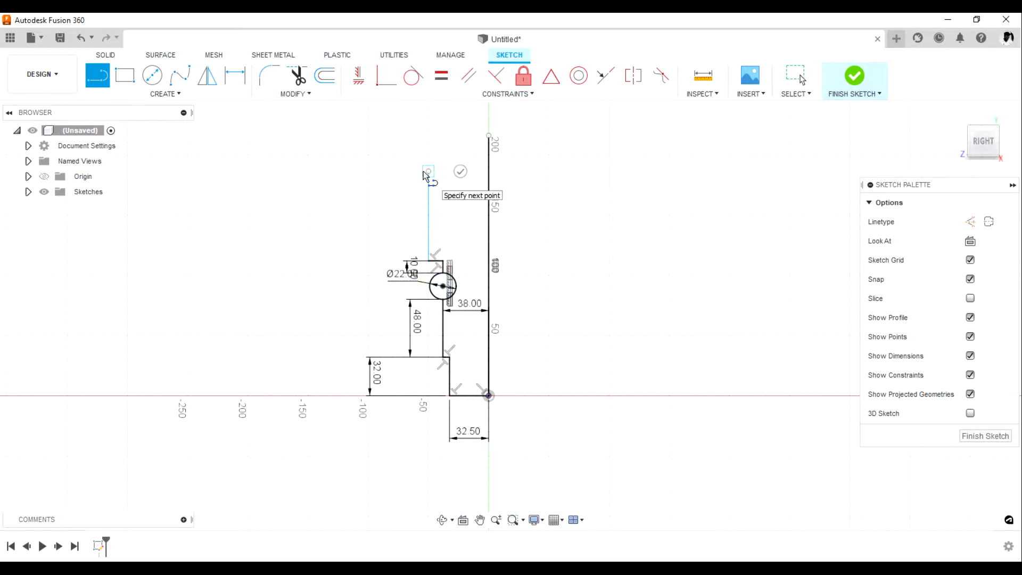
left_click_drag(428, 172, 461, 178)
key("Escape")
Step: Dimension the new topmost vertical line's length as 46 mm
key("d")
left_click(429, 192)
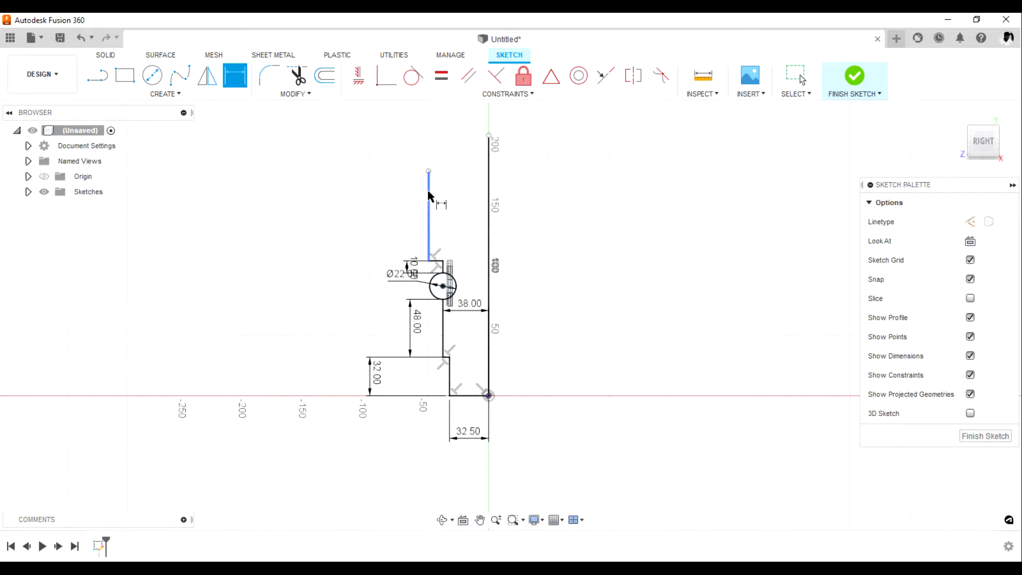
left_click(378, 200)
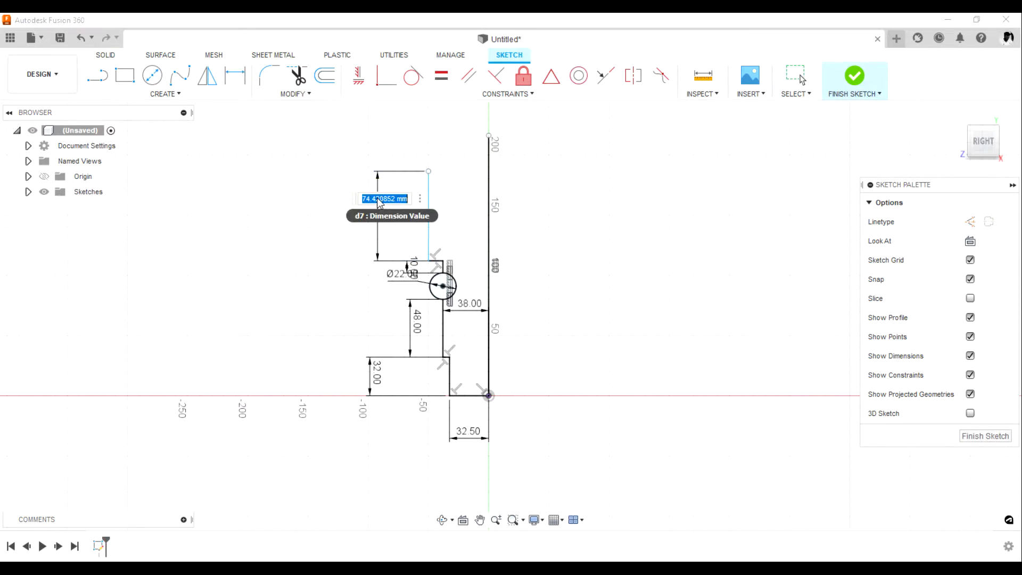
type("46")
key("Return")
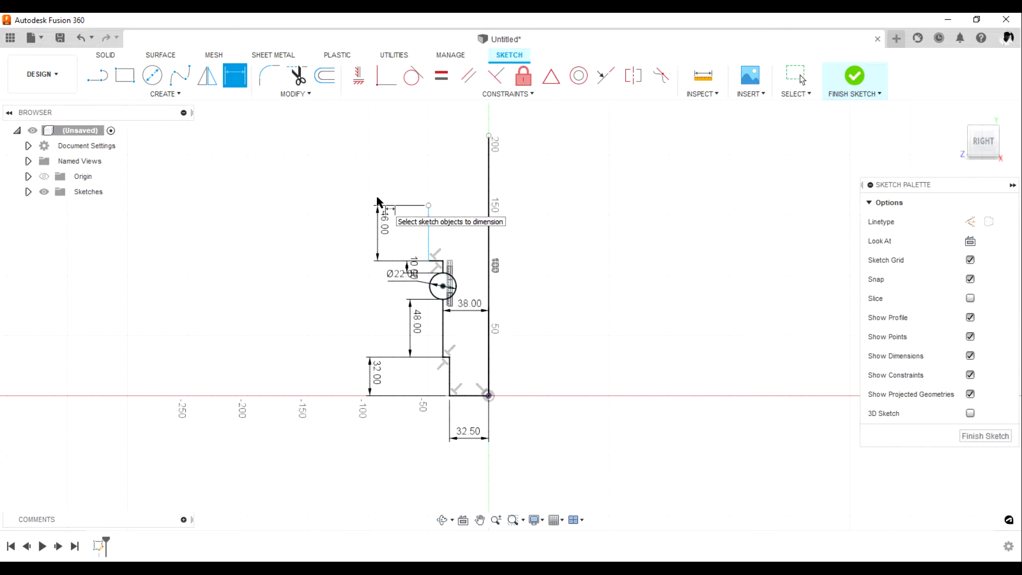
Step: Dimension the 46 mm vertical line at 78/2 mm from the centre line
left_click(429, 216)
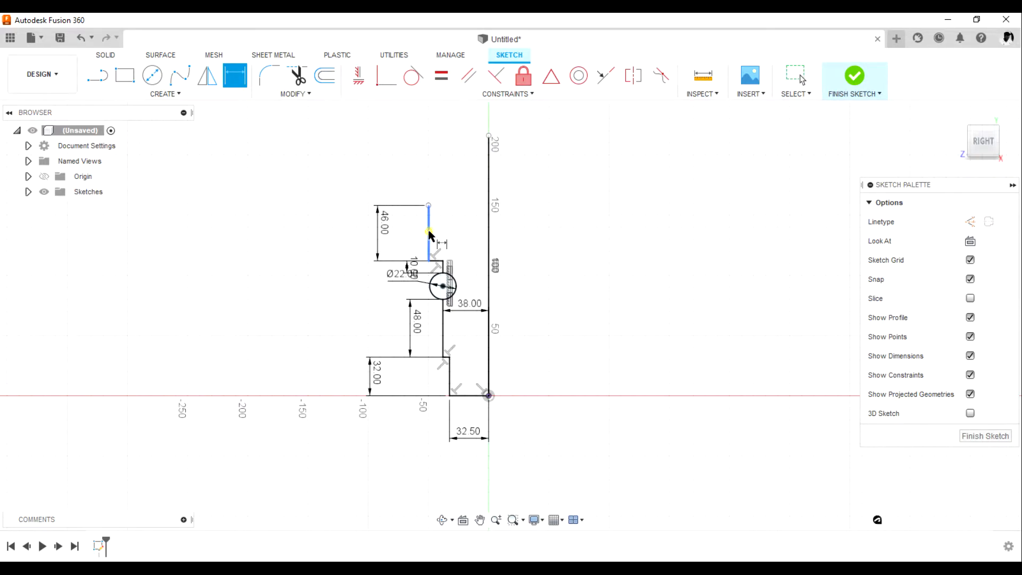
left_click(486, 234)
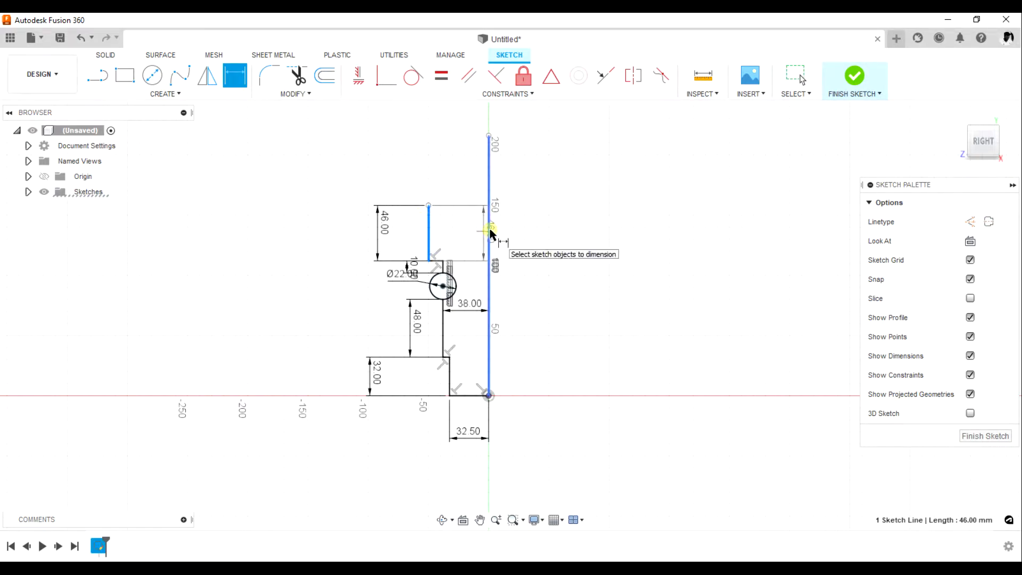
left_click(459, 224)
type("78/2")
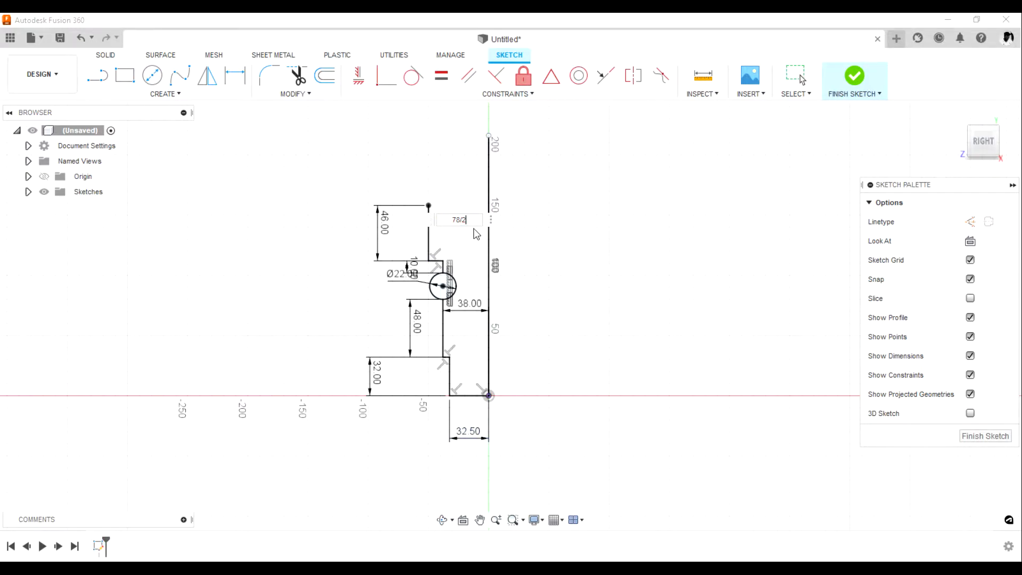
key("Return")
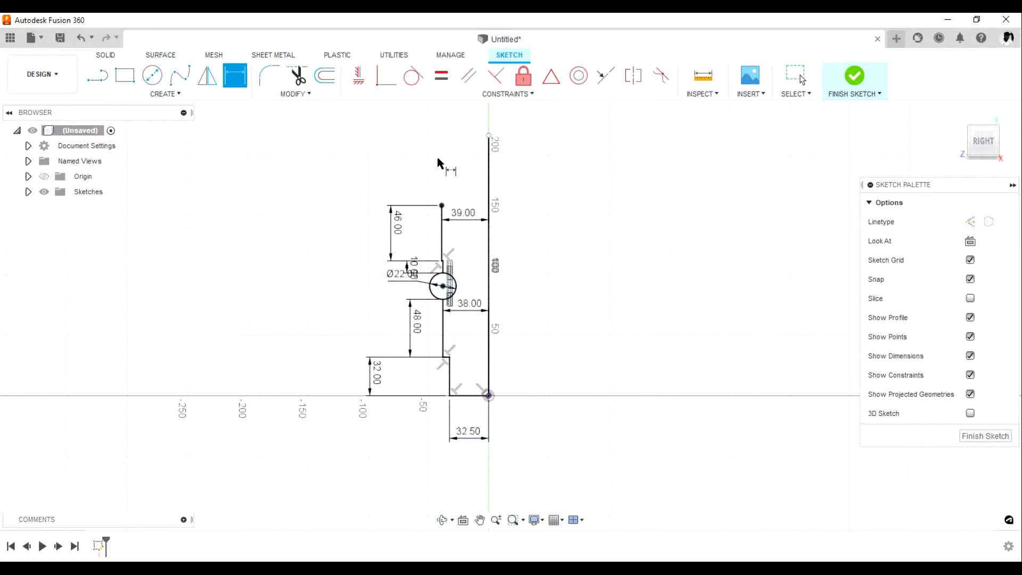
Step: Outline the collar from the 46 mm line's upper end: about 11 mm outward, about 15 mm up, and horizontally back to the centre line
scroll(467, 235, "up", 3)
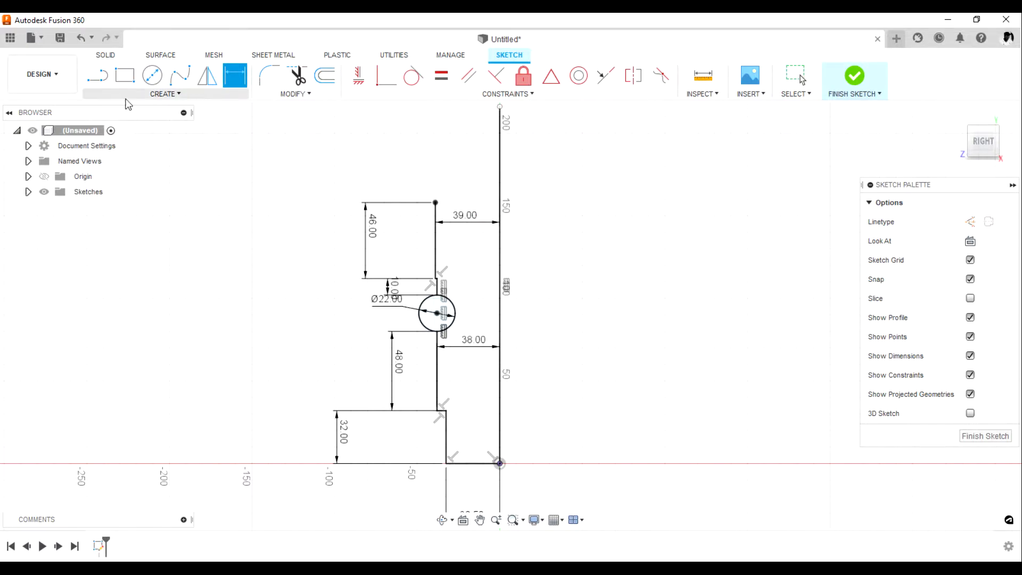
key("l")
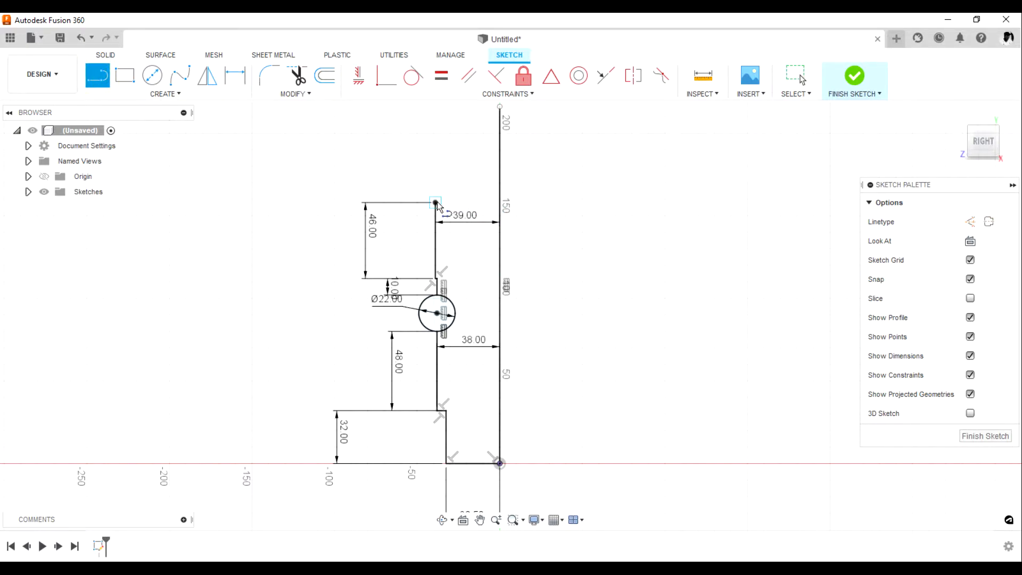
left_click(436, 202)
left_click(419, 202)
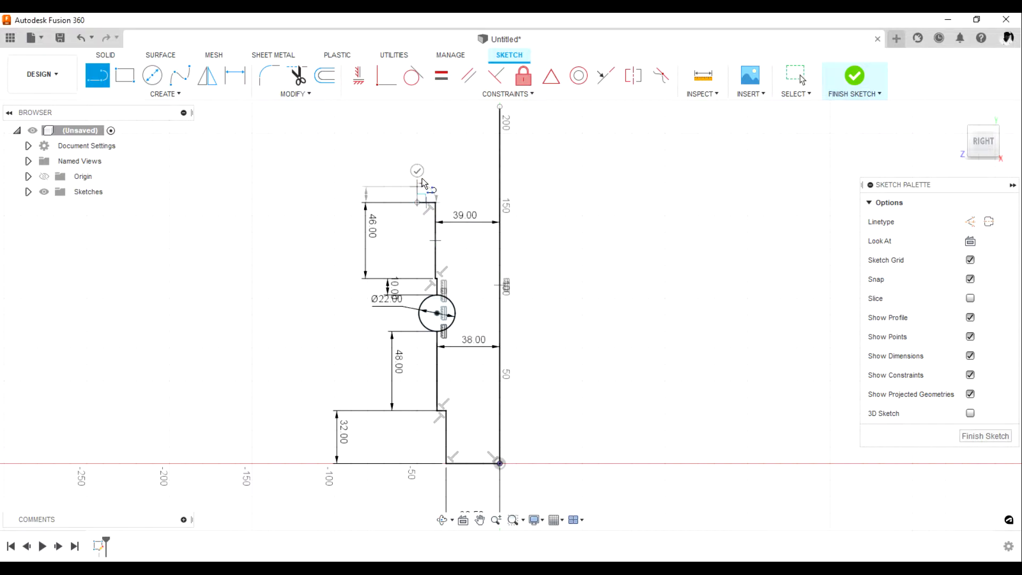
left_click(418, 174)
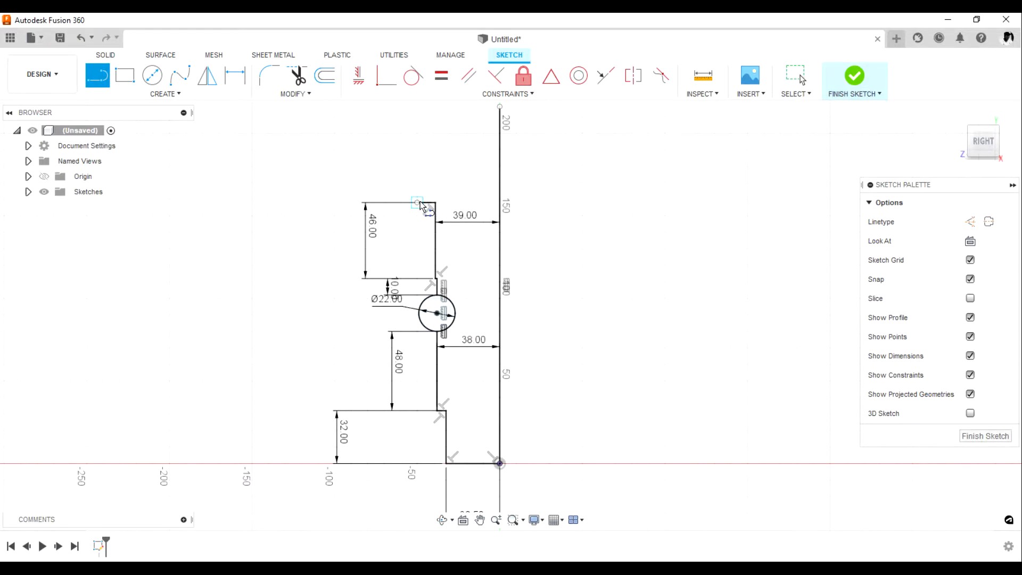
left_click(417, 202)
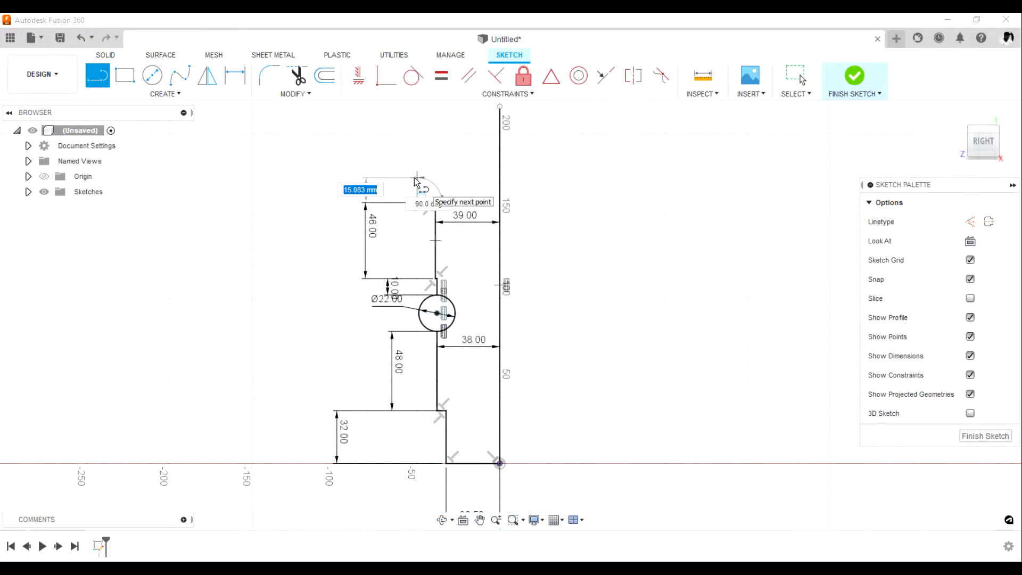
left_click(417, 177)
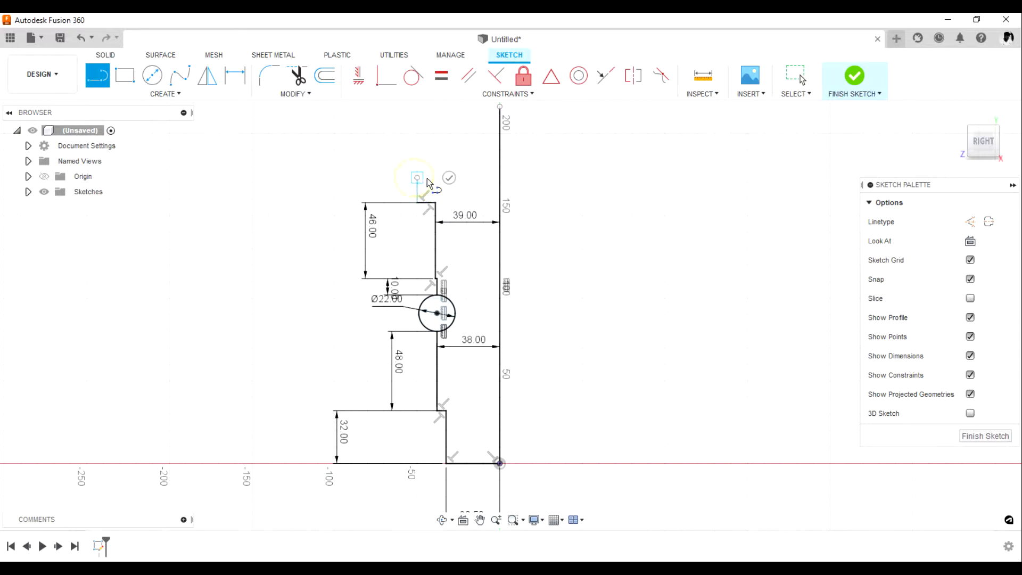
left_click(499, 178)
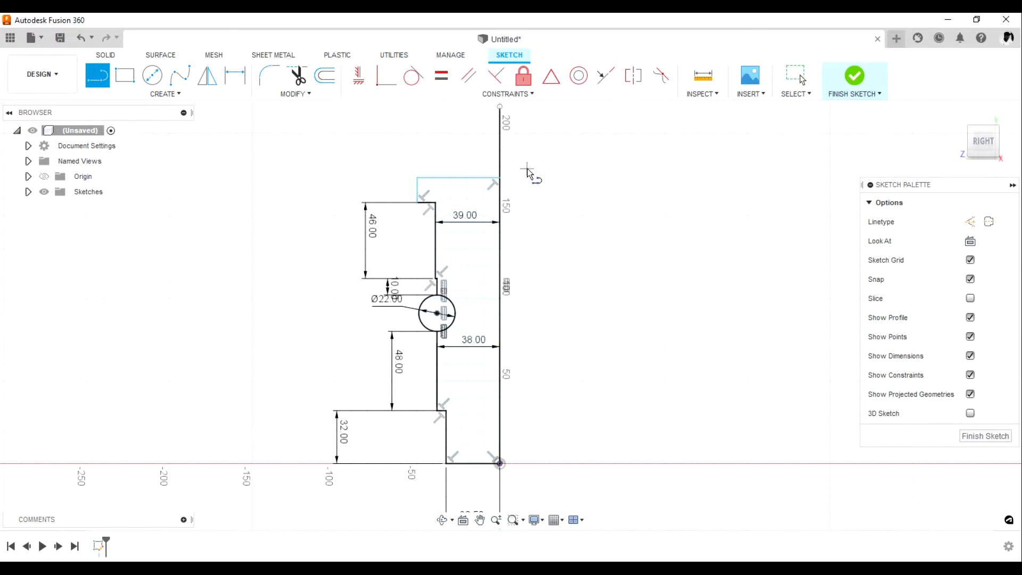
key("Escape")
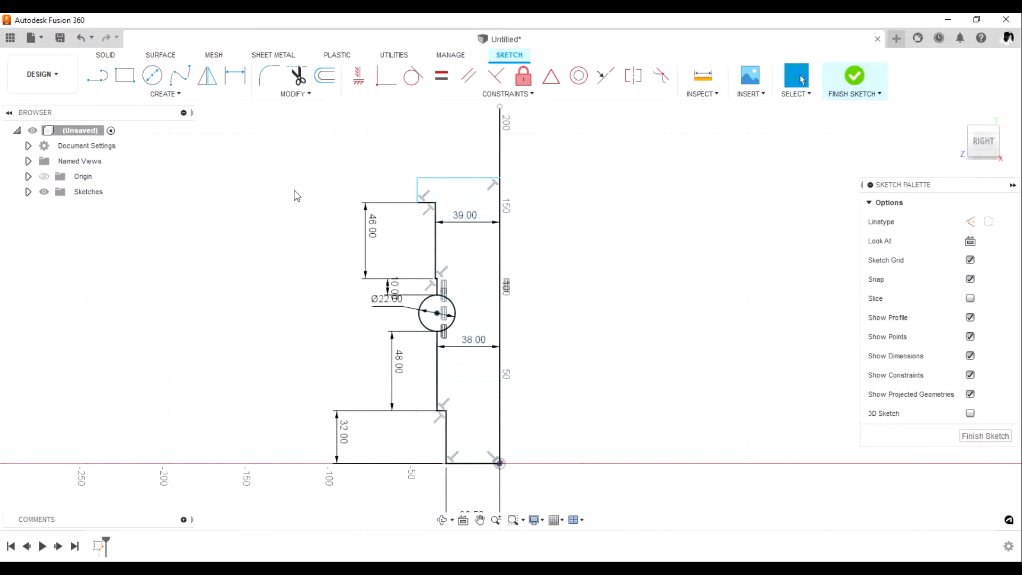
Step: Dimension the length of the collar's outer vertical line as 5 mm
key("d")
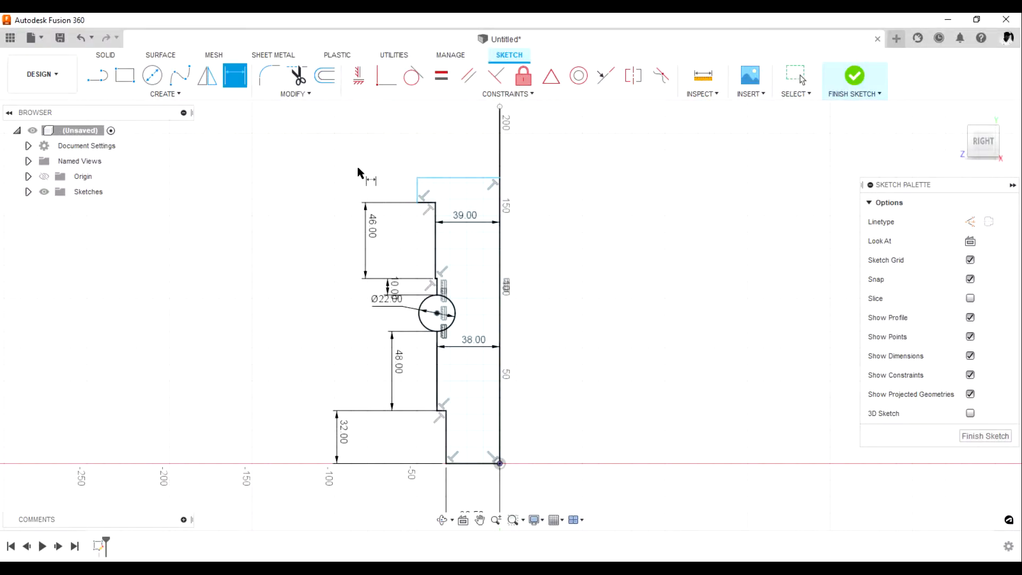
left_click(416, 190)
left_click(369, 190)
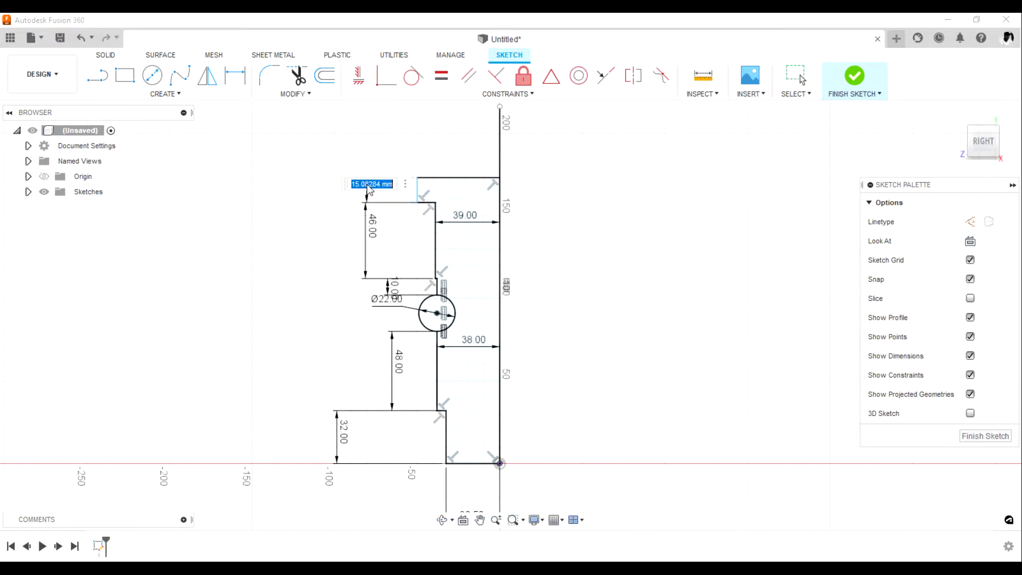
type("5")
key("Return")
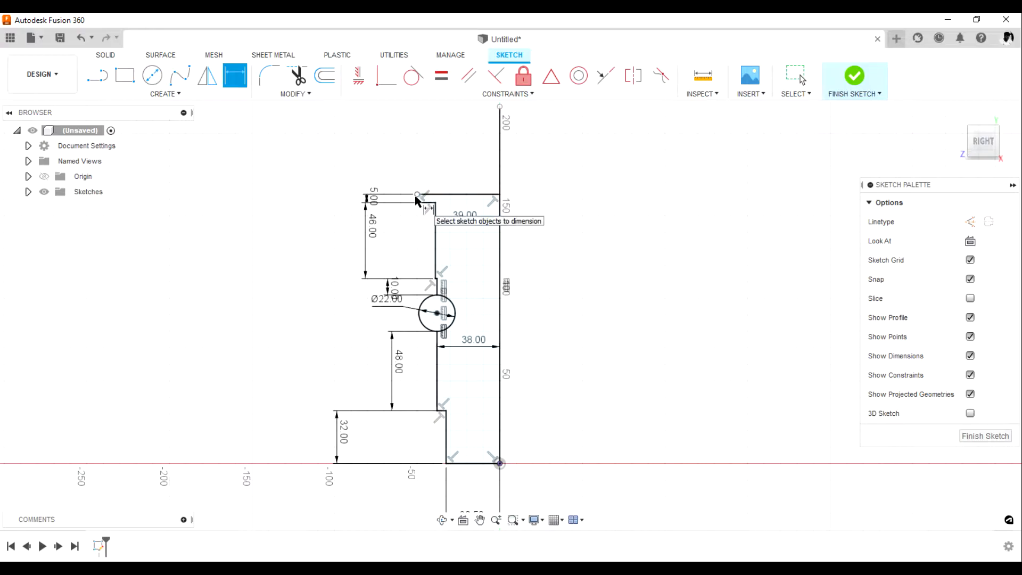
Step: Check the collar diameter in the reference drawing and dimension the collar's outer vertical line at 45 mm from the centre line
left_click(474, 569)
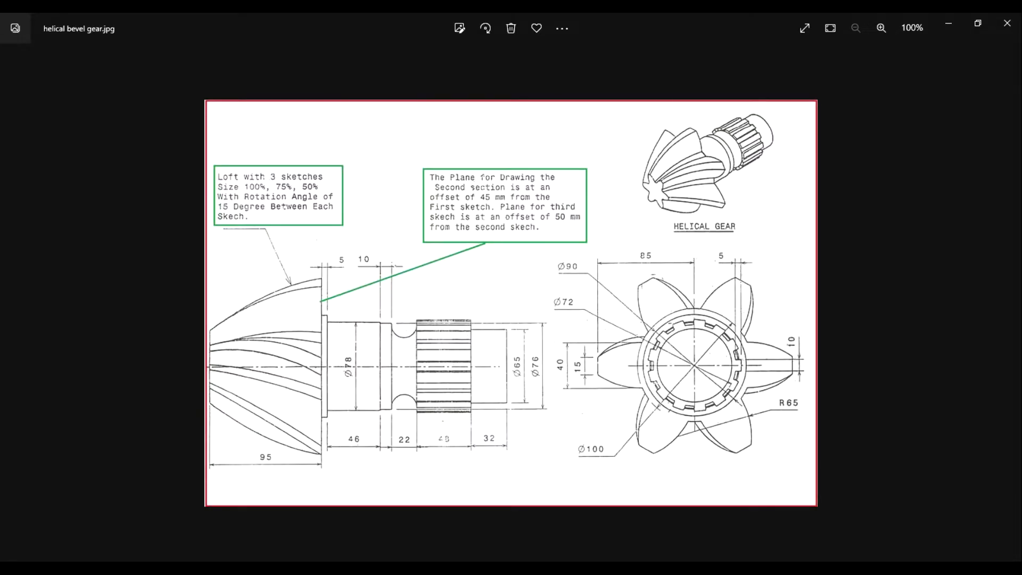
left_click(427, 569)
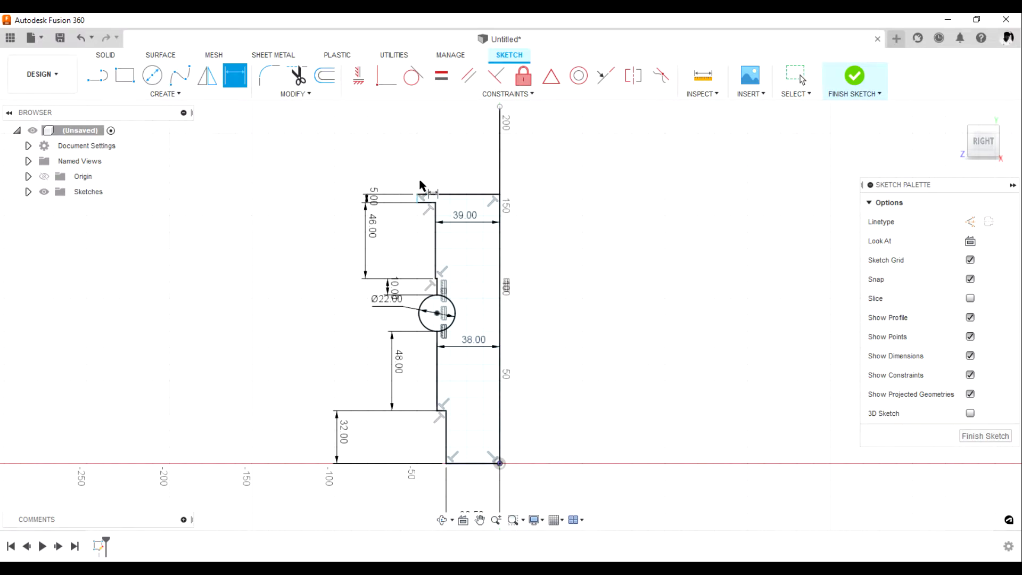
scroll(418, 197, "up", 1)
scroll(419, 206, "up", 2)
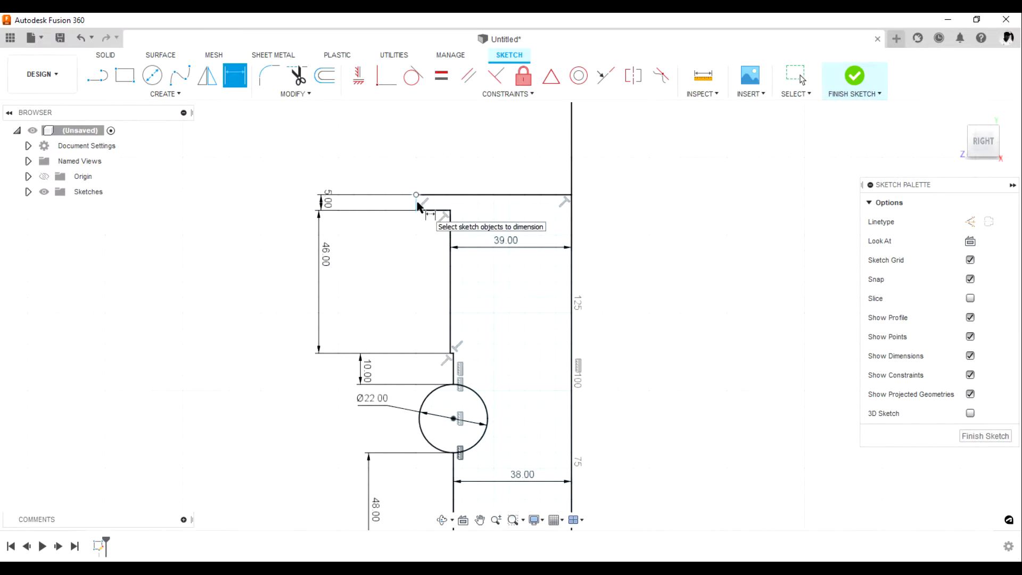
left_click(418, 205)
left_click(570, 211)
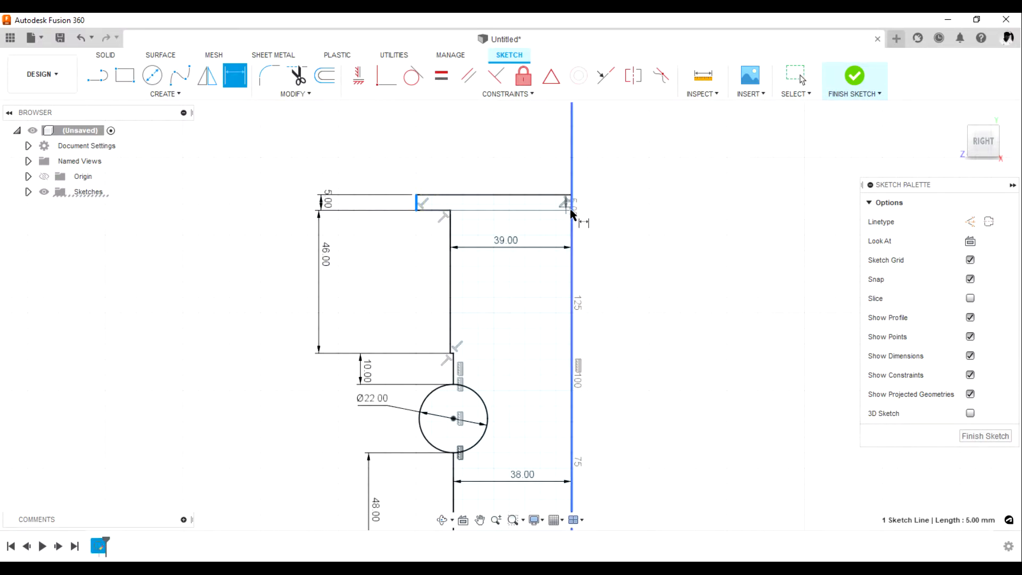
left_click(514, 165)
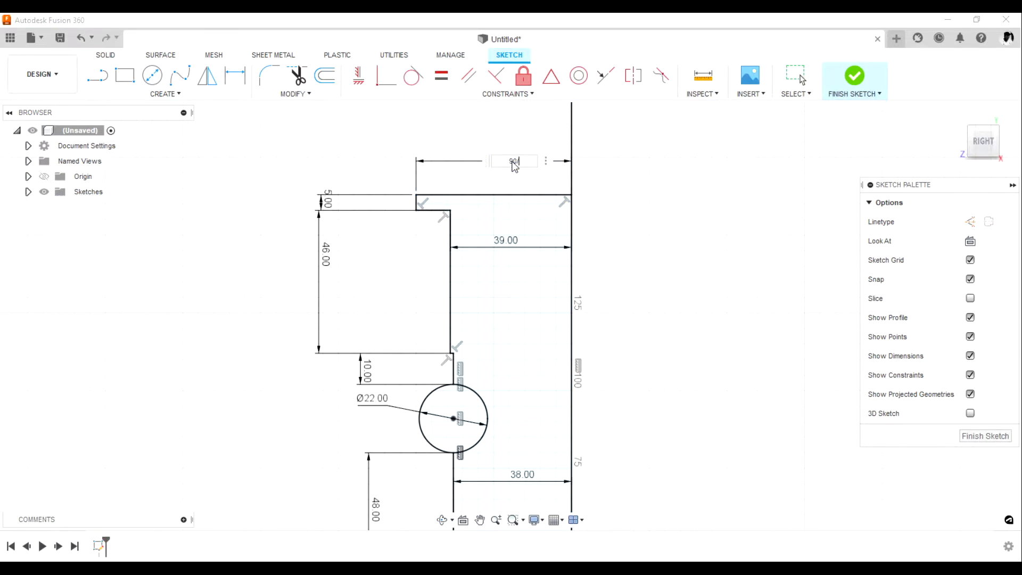
key("Return")
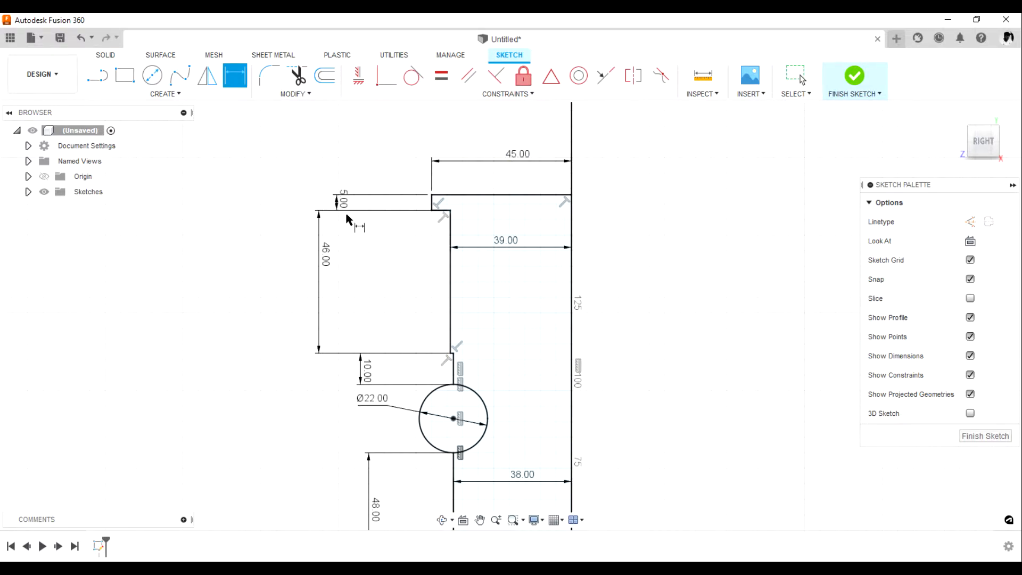
Step: Trim away the outer half of the 22 mm circle, leaving the inward arc as the round groove
scroll(372, 208, "down", 3)
scroll(399, 372, "up", 2)
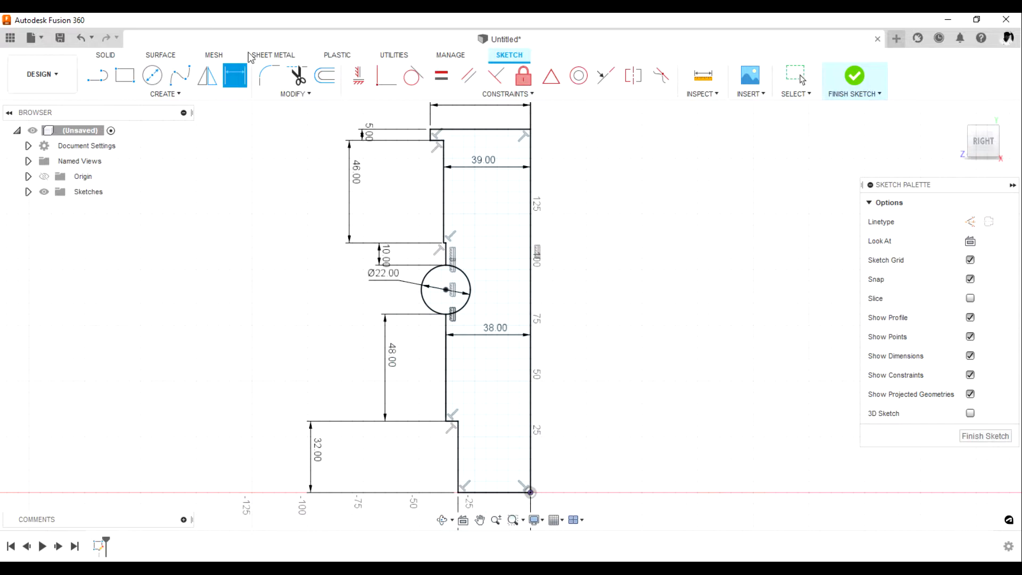
left_click(300, 77)
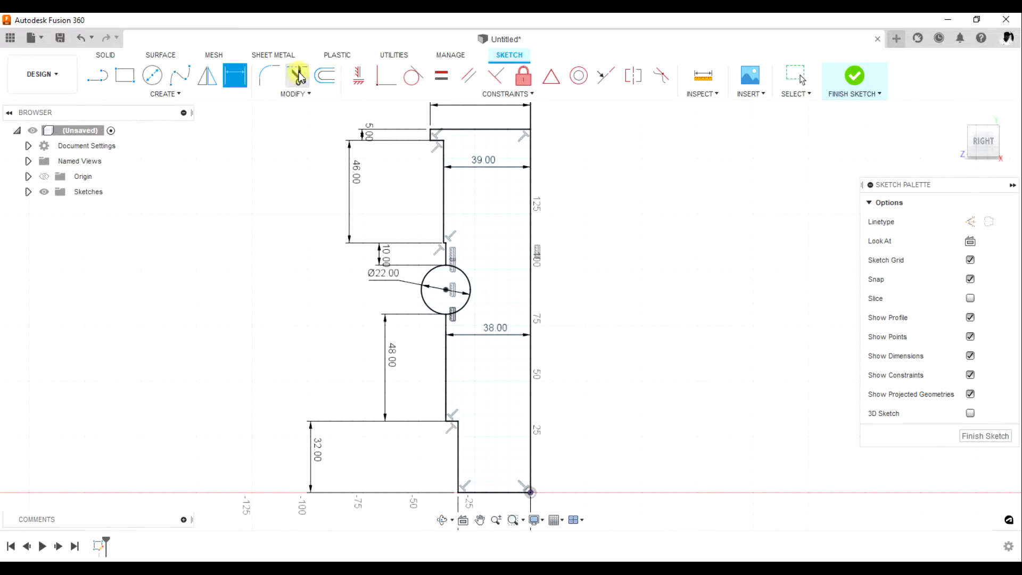
left_click(427, 278)
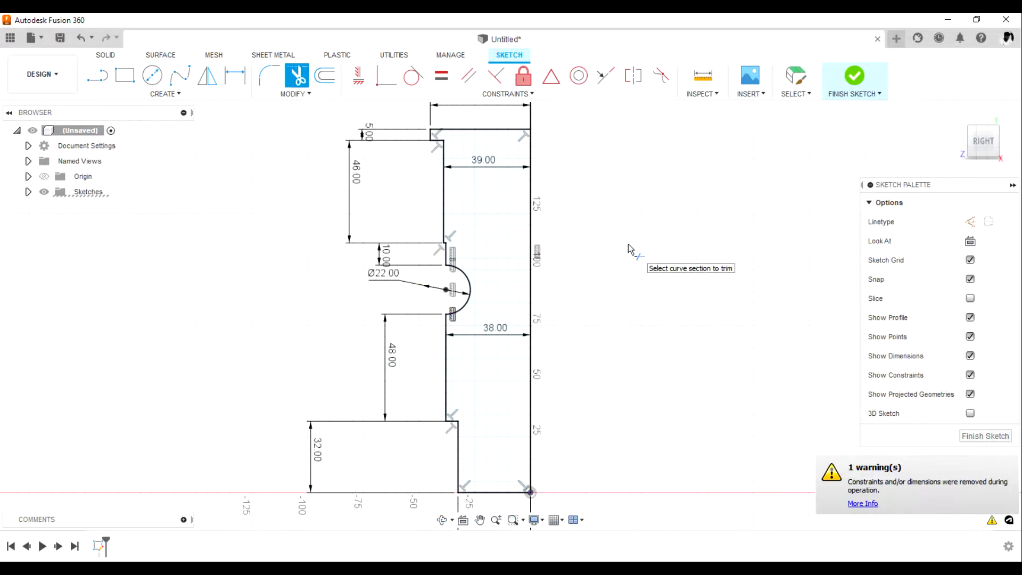
key("Escape")
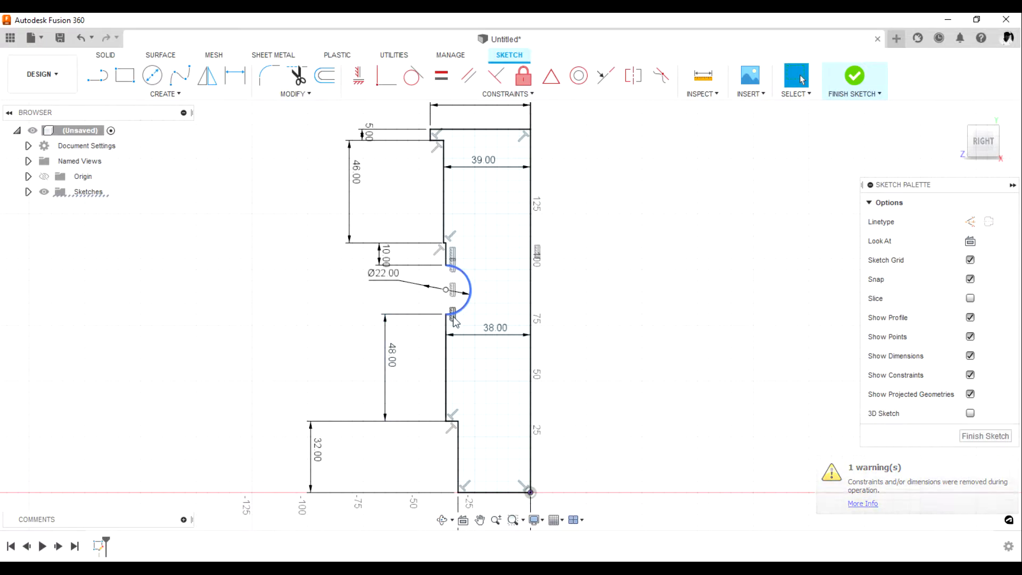
Step: Convert the long vertical centre line to a construction line
scroll(453, 316, "up", 4)
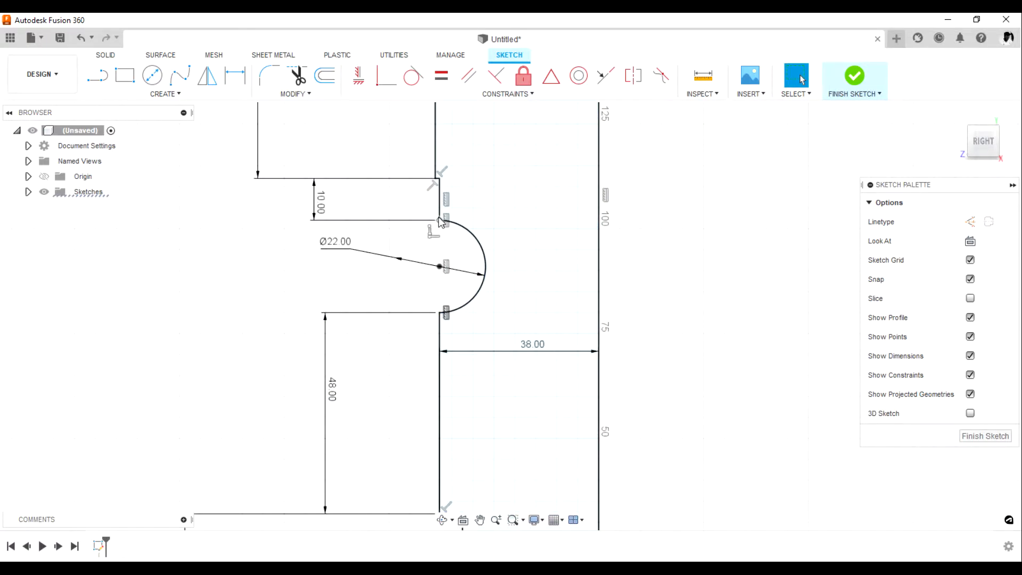
scroll(441, 221, "down", 4)
scroll(446, 273, "down", 2)
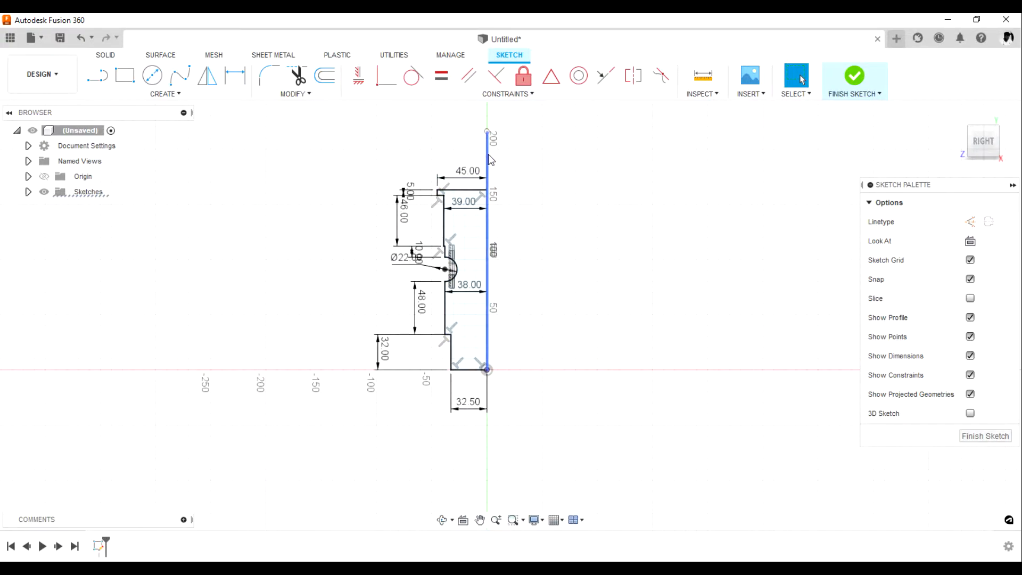
left_click(488, 155)
key("x")
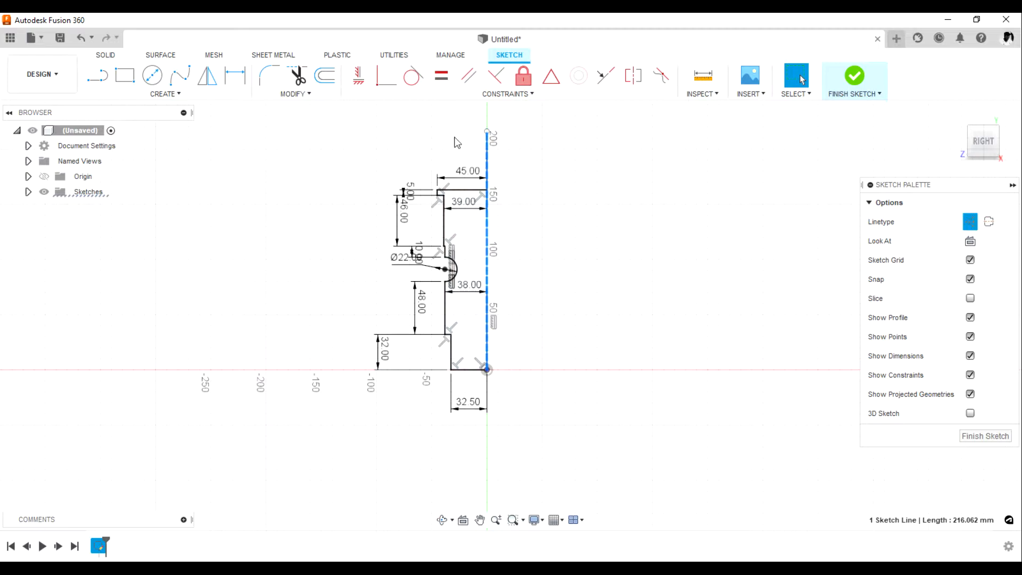
Step: Close the half-profile with a 163 mm solid line along the centre line from the collar's top edge to the origin
left_click(98, 75)
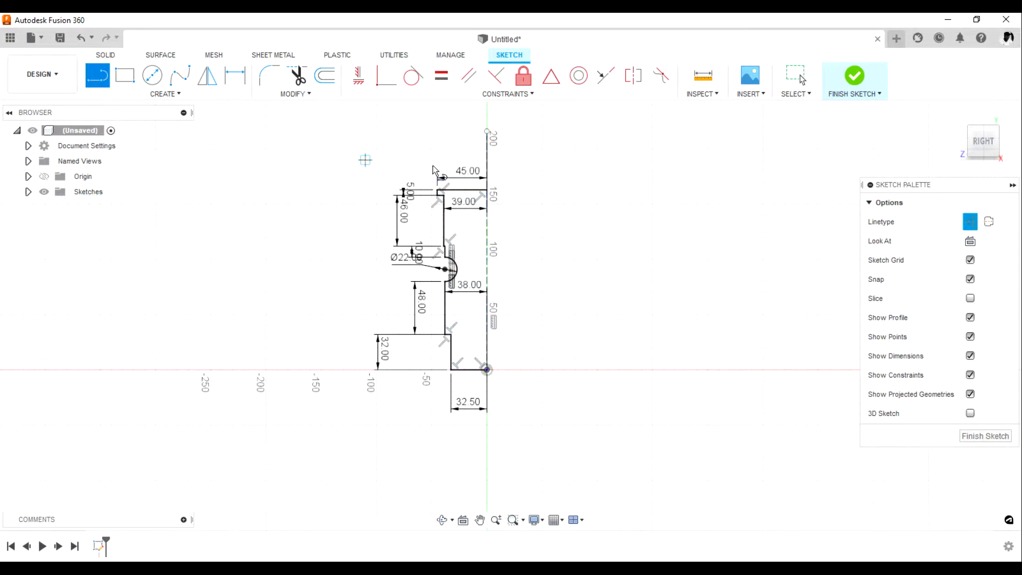
left_click(485, 194)
left_click(487, 371)
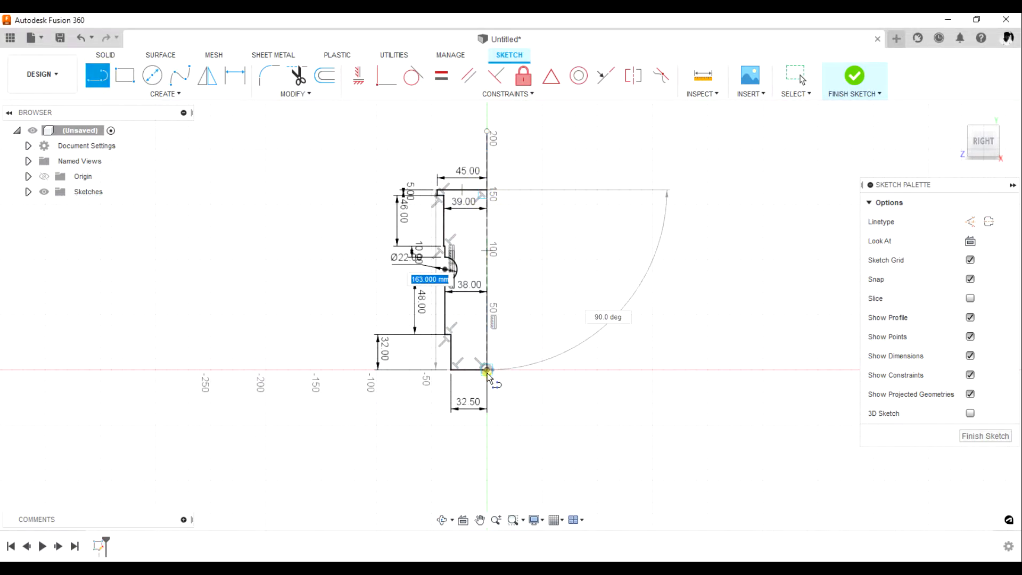
key("Escape")
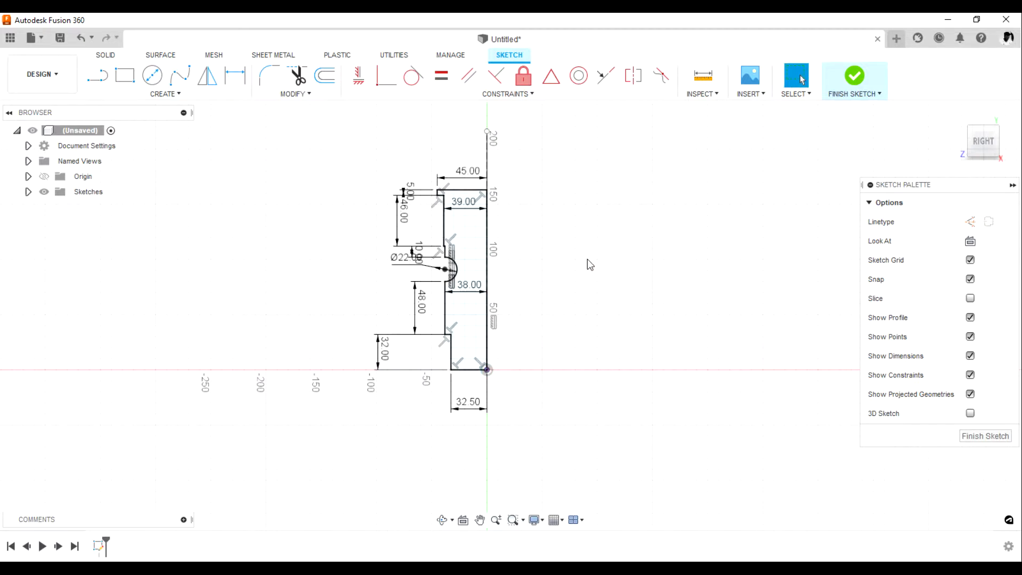
Step: After checking the reference drawing, finish the sketch and revolve the closed half-profile 360 degrees about the construction centre line as a new body
left_click(480, 568)
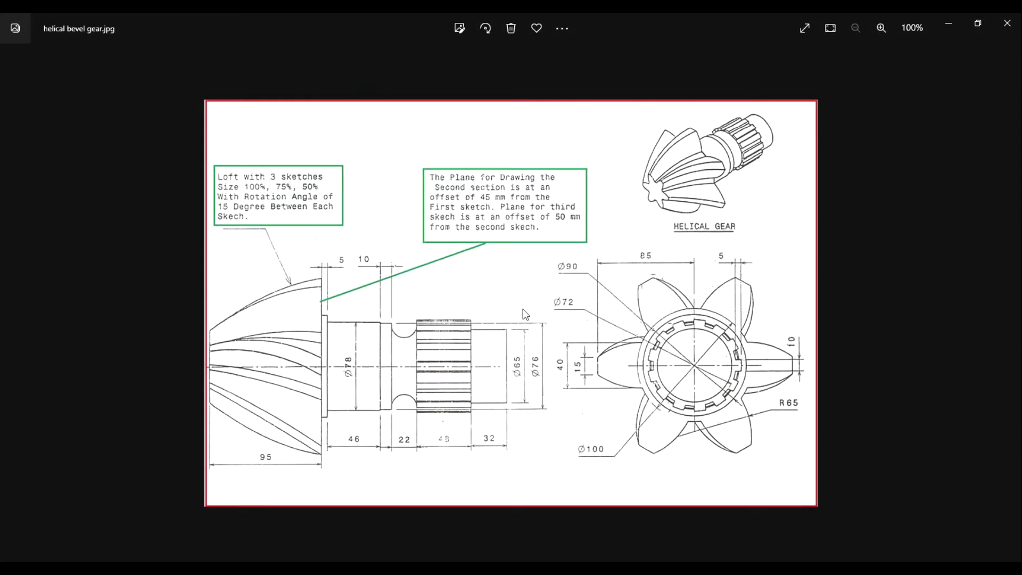
scroll(523, 310, "up", 3)
scroll(519, 323, "down", 1)
scroll(518, 323, "down", 2)
key("alt+Tab")
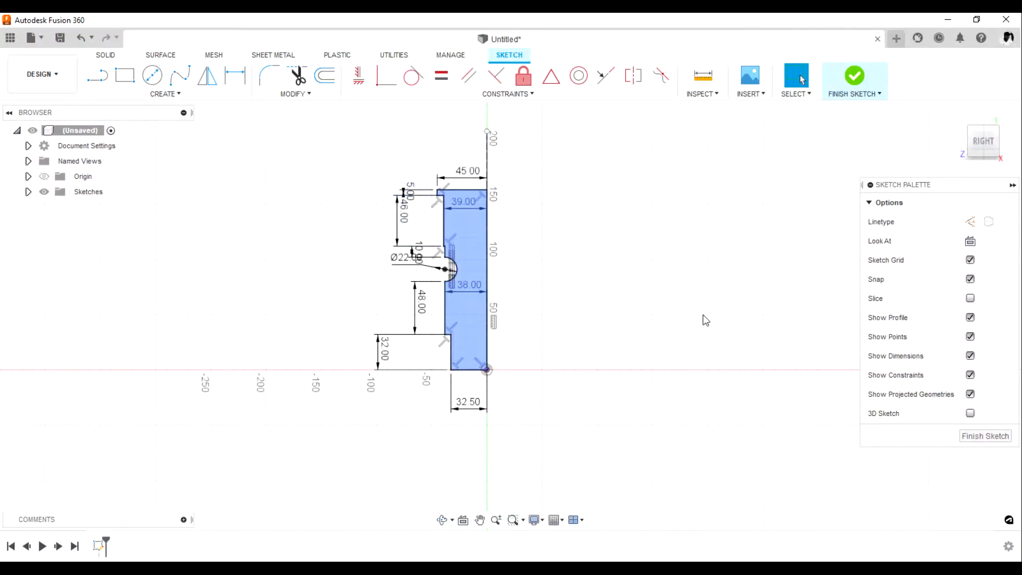
left_click(981, 436)
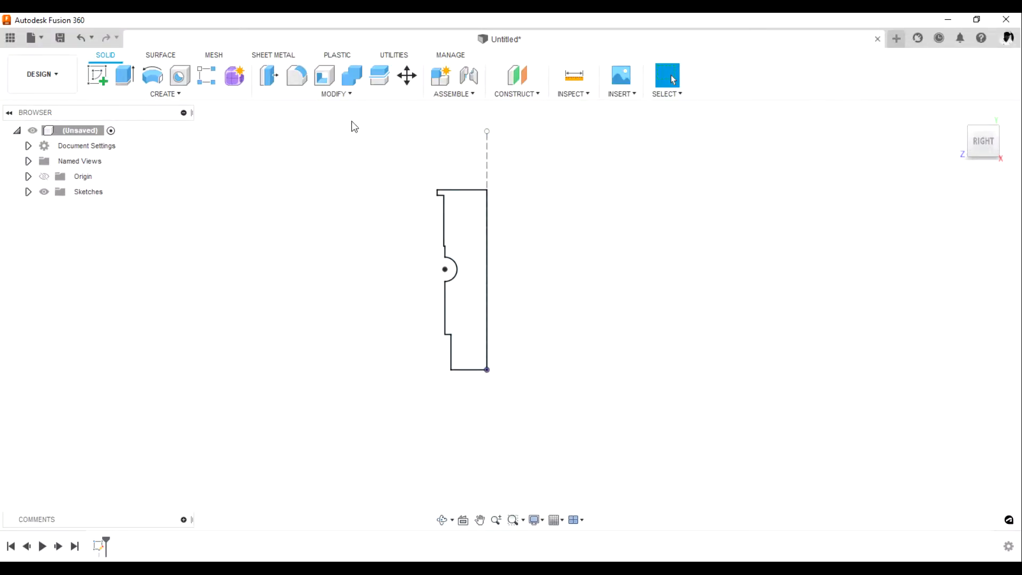
left_click(153, 76)
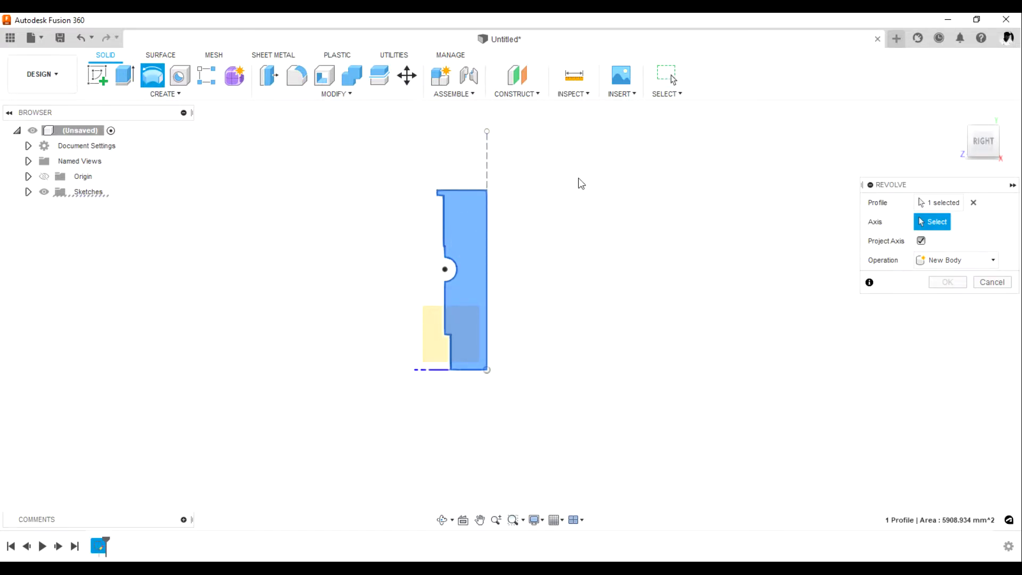
left_click(490, 179)
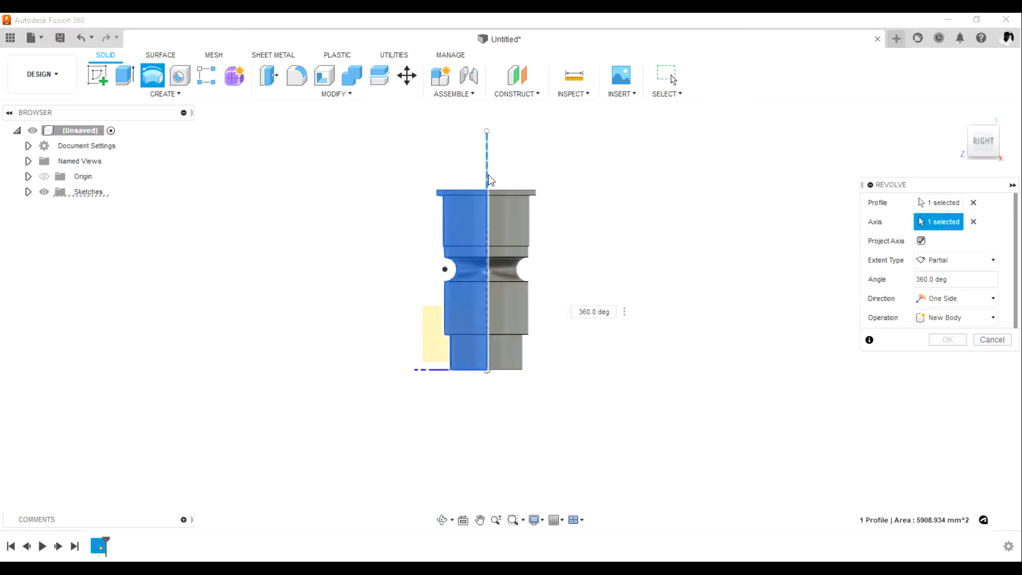
left_click(947, 340)
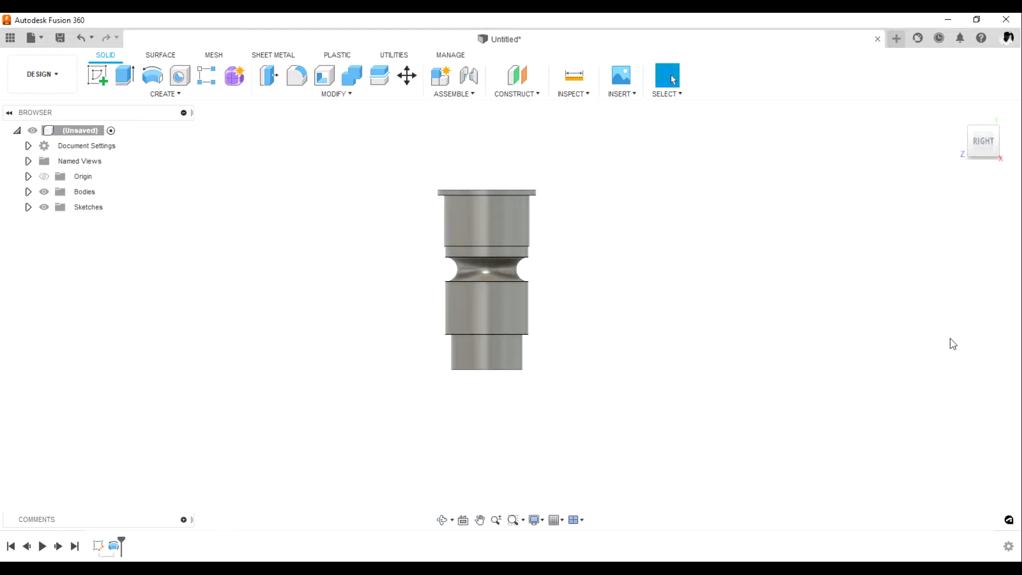
Step: Start a sketch on the ring-shaped shoulder face between the shaft's smallest end section and the adjoining wider section
left_click(443, 520)
left_click_drag(475, 418, 519, 336)
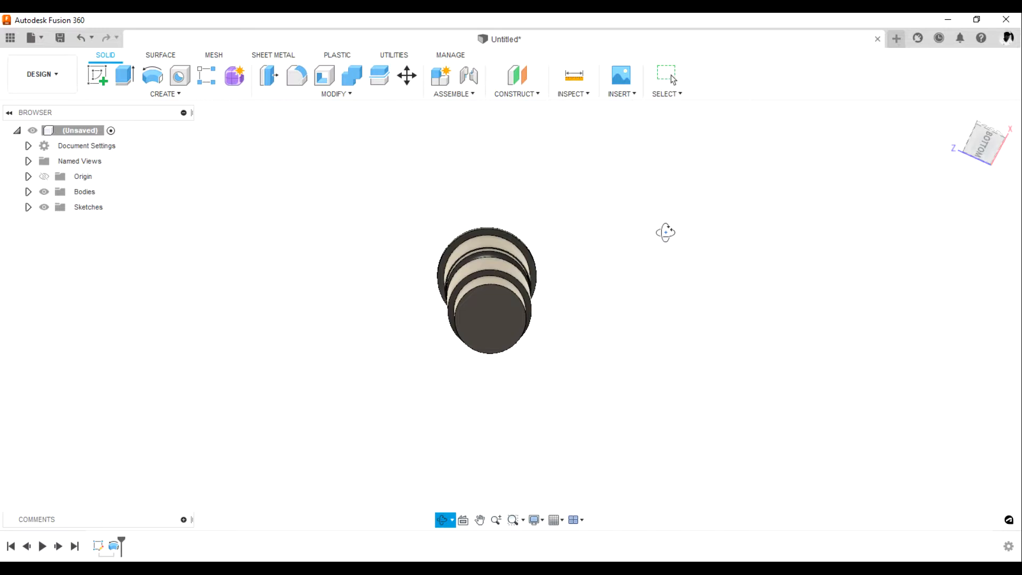
key("Escape")
scroll(502, 283, "up", 5)
left_click(516, 271)
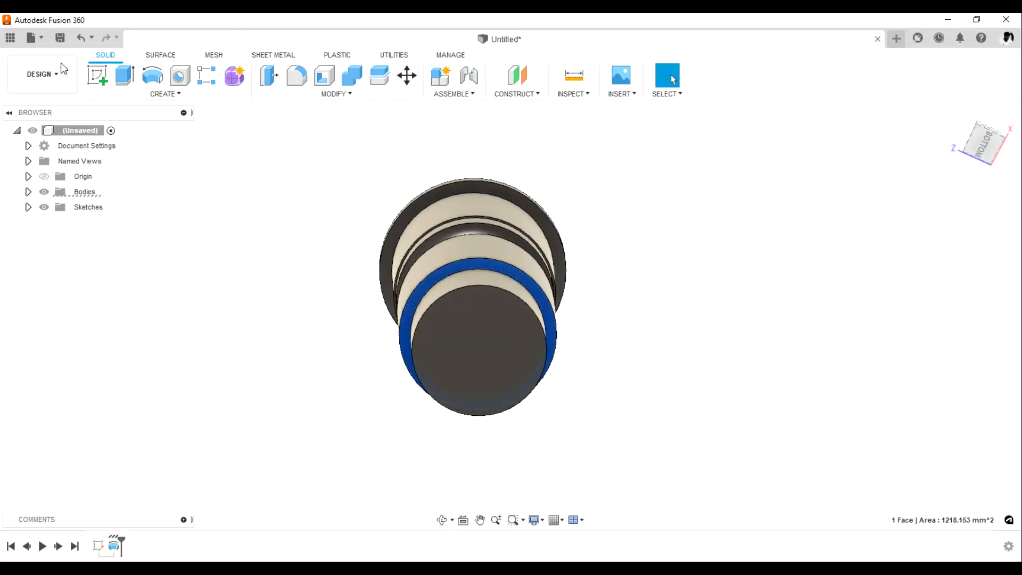
left_click(93, 72)
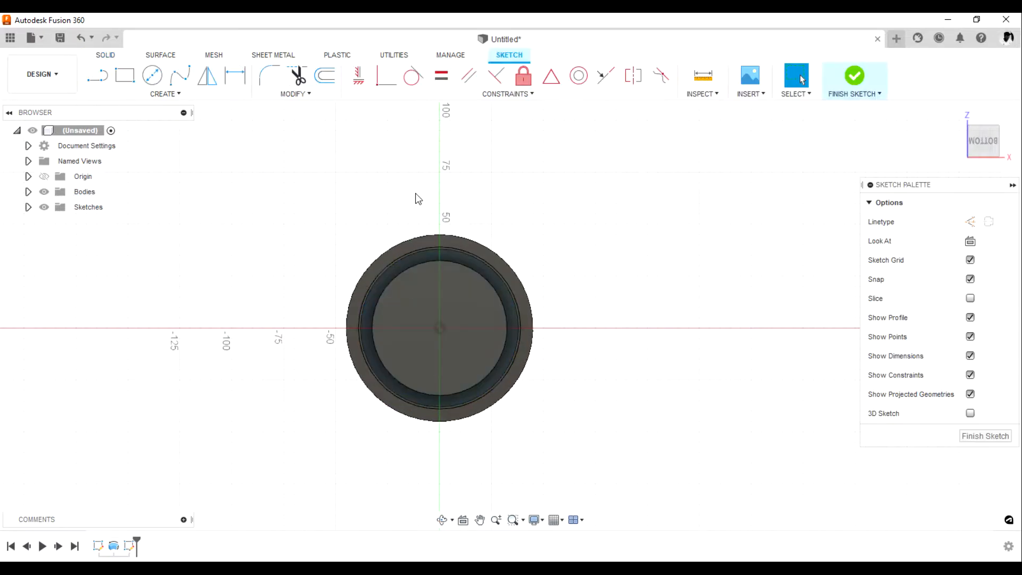
Step: After checking the reference drawing, draw a vertical line about 55 mm long upward from the origin
left_click(492, 561)
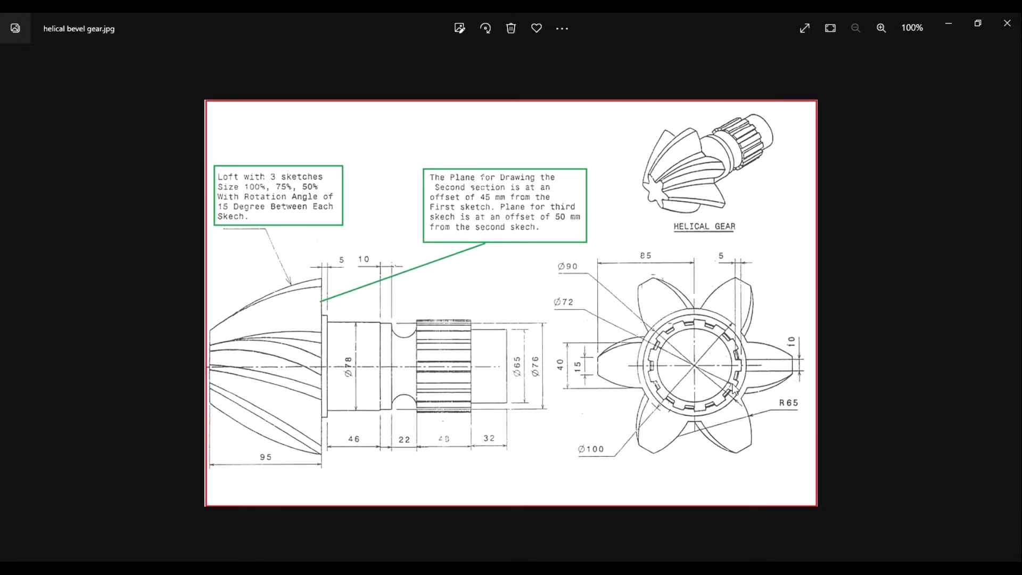
left_click(418, 548)
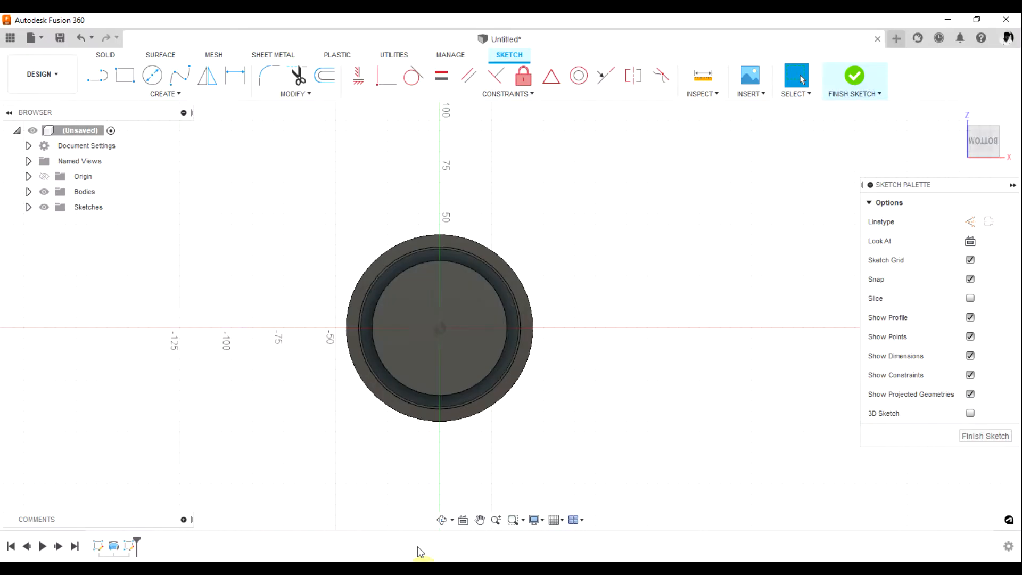
left_click(98, 79)
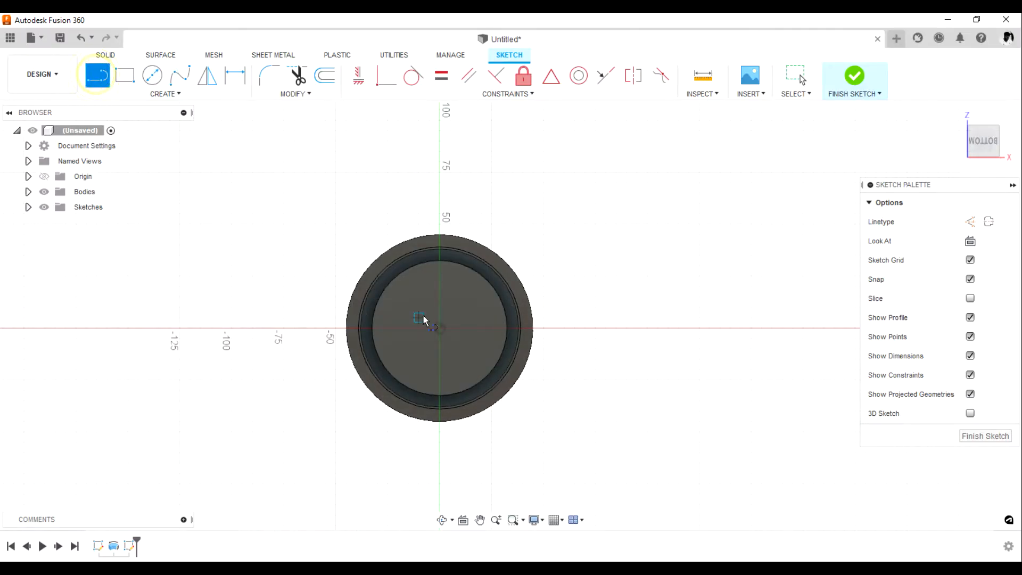
left_click(439, 328)
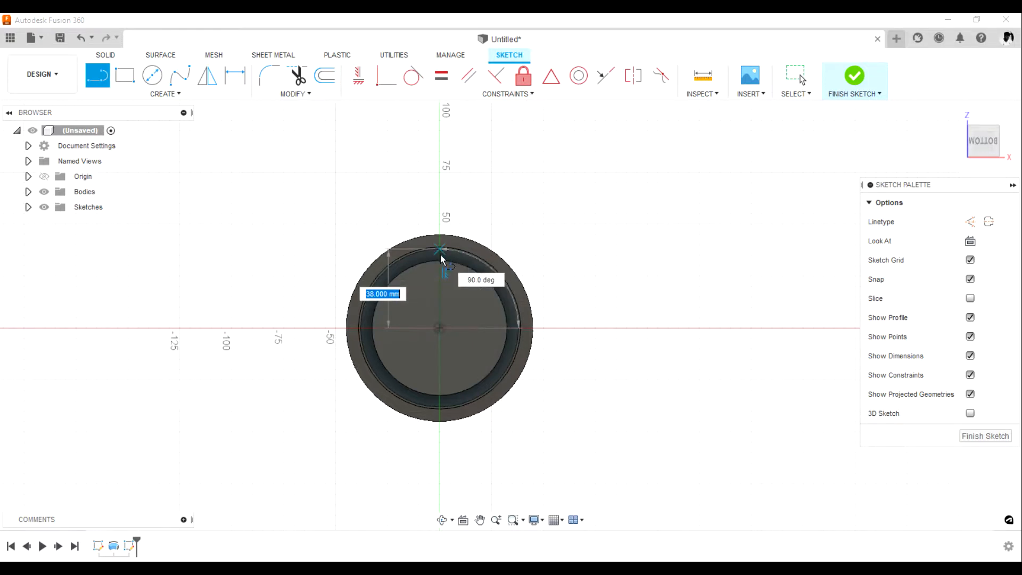
left_click(441, 214)
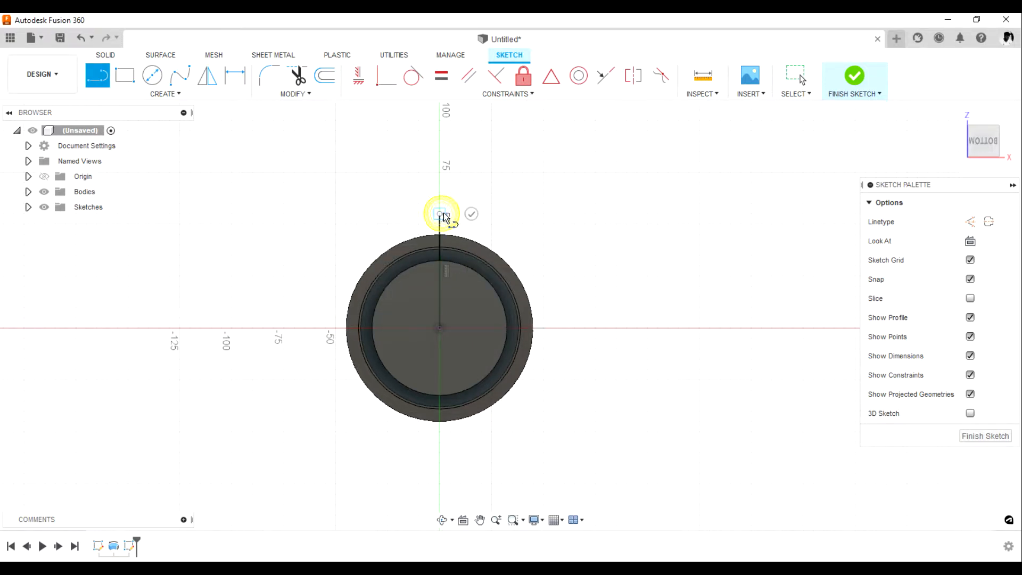
left_click(473, 215)
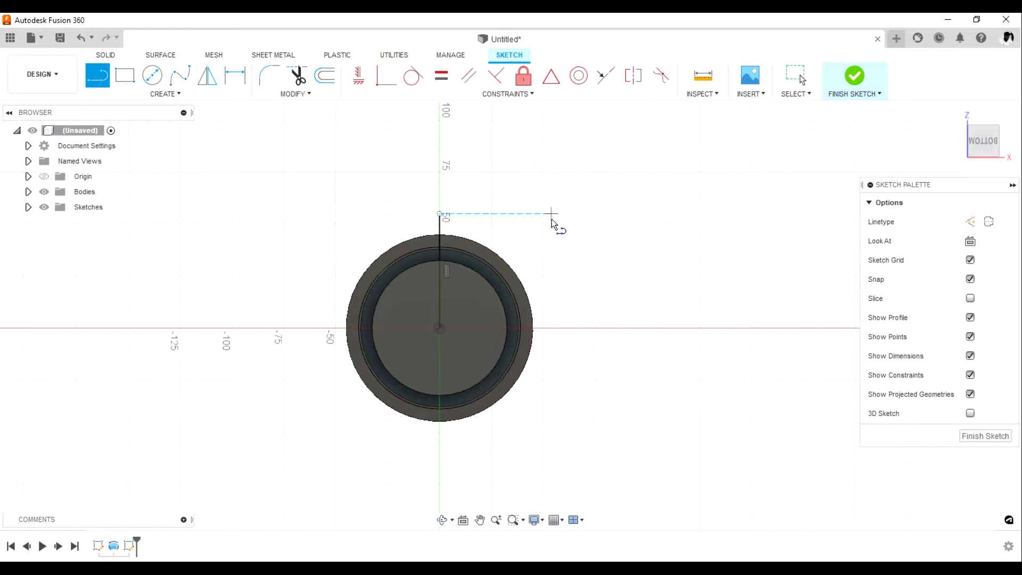
Step: Dimension the vertical line's length to 36 mm
key("d")
left_click(440, 234)
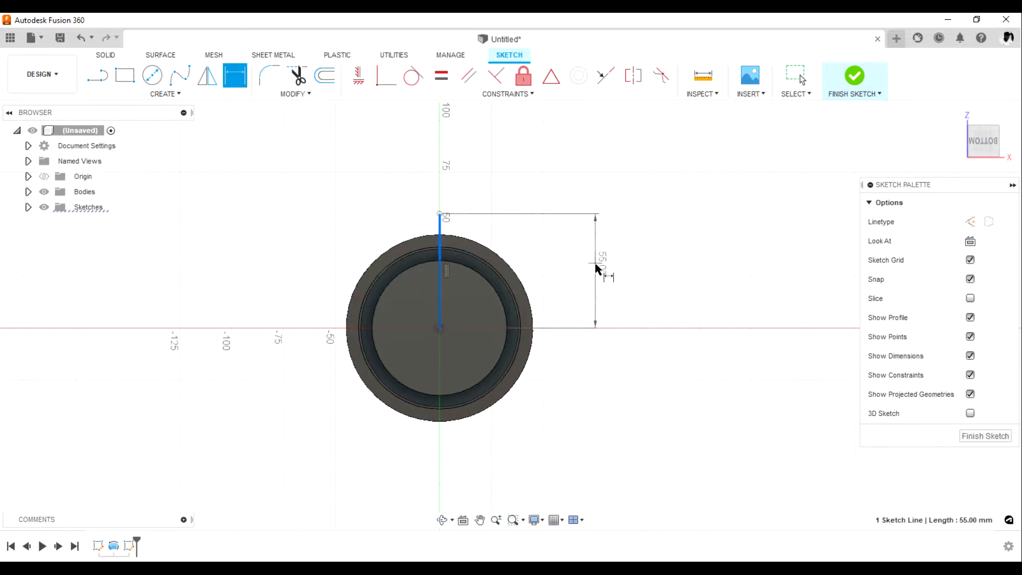
left_click(598, 270)
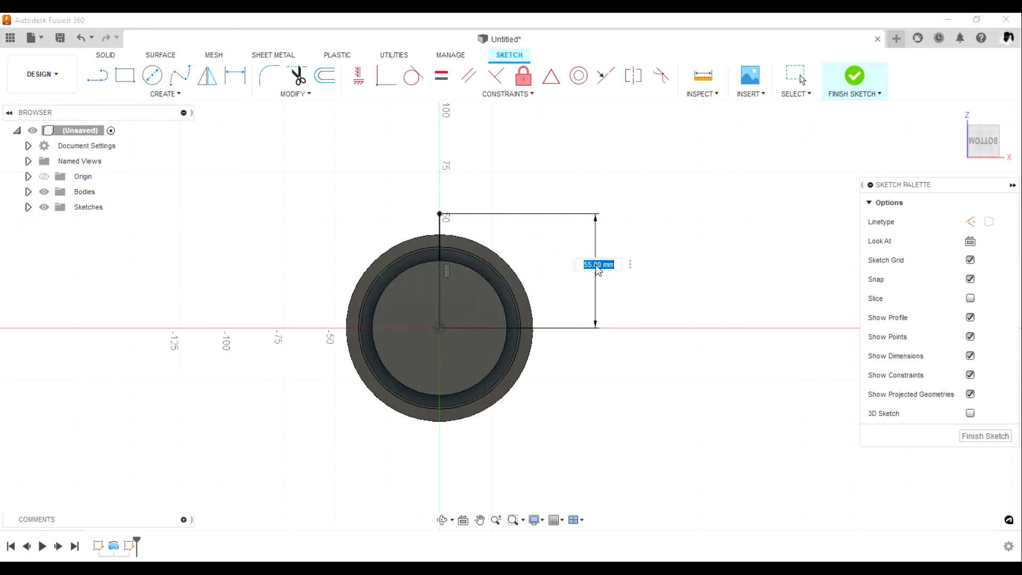
key("BackSpace")
key("Return")
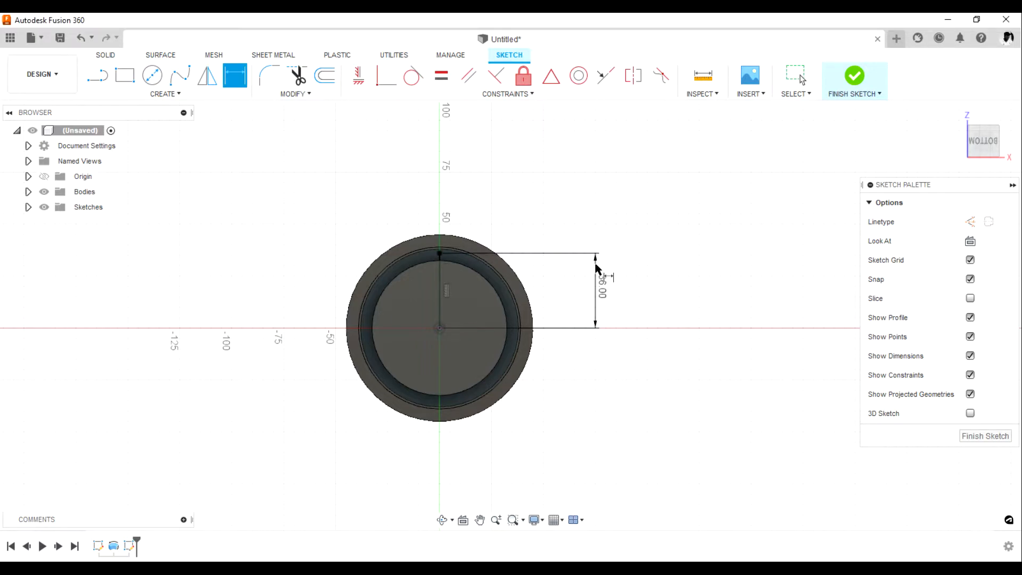
Step: Draw a center rectangle about 26.7 mm wide just above the shaft's circular outline
scroll(371, 196, "up", 1)
scroll(371, 196, "up", 3)
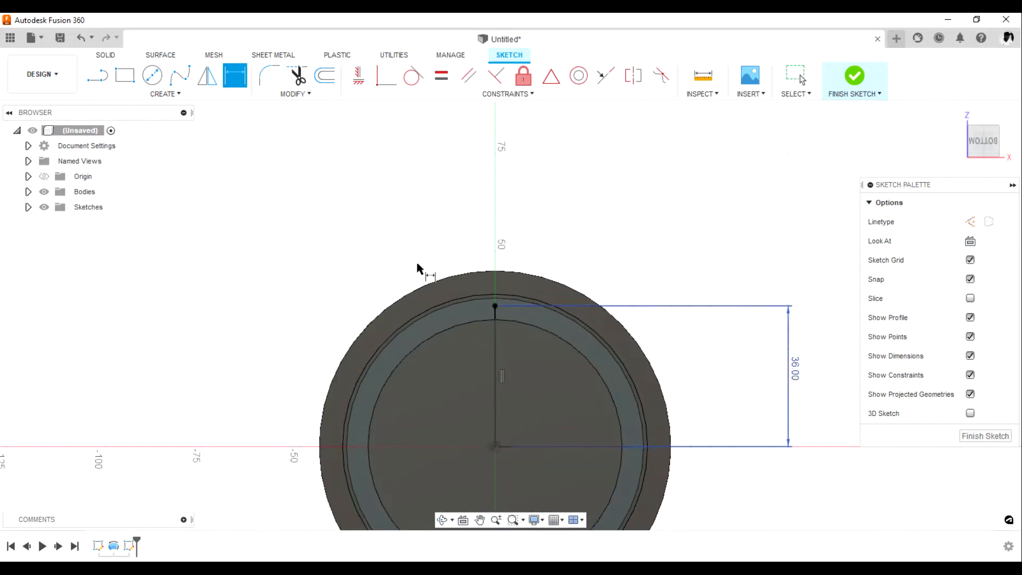
scroll(418, 266, "down", 3)
scroll(589, 326, "up", 3)
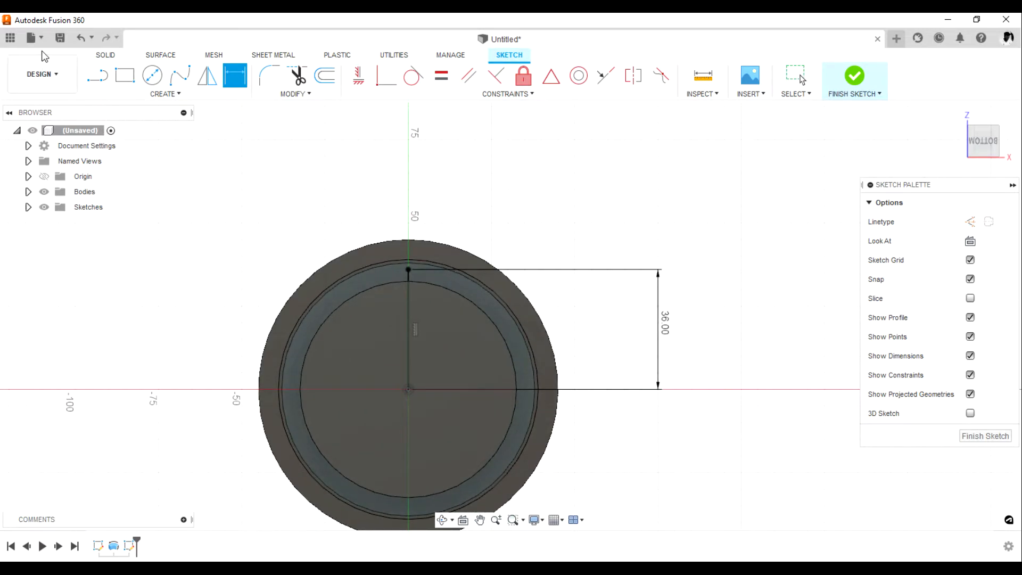
left_click(183, 99)
mouse_move(163, 122)
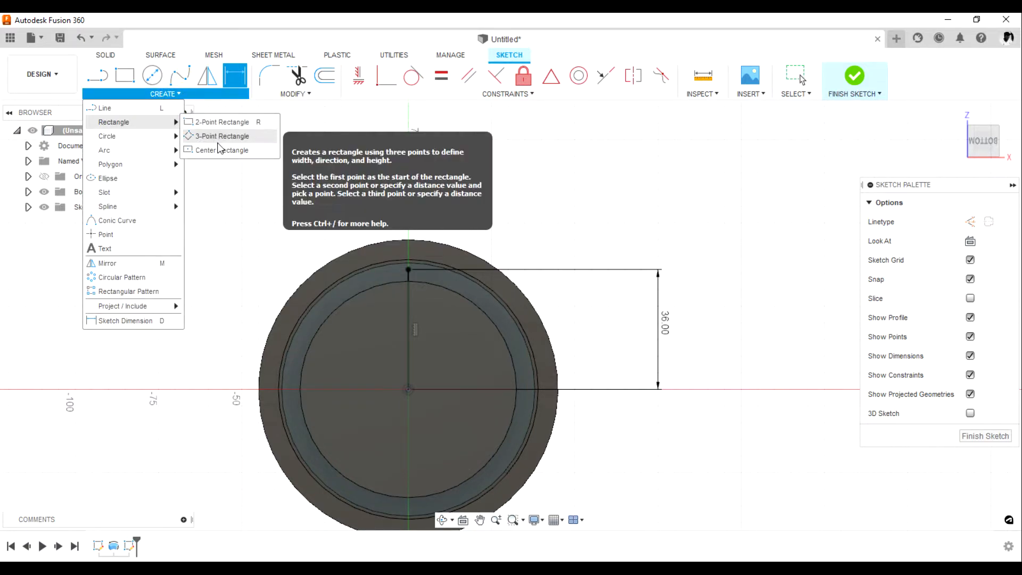
left_click(218, 149)
left_click(435, 137)
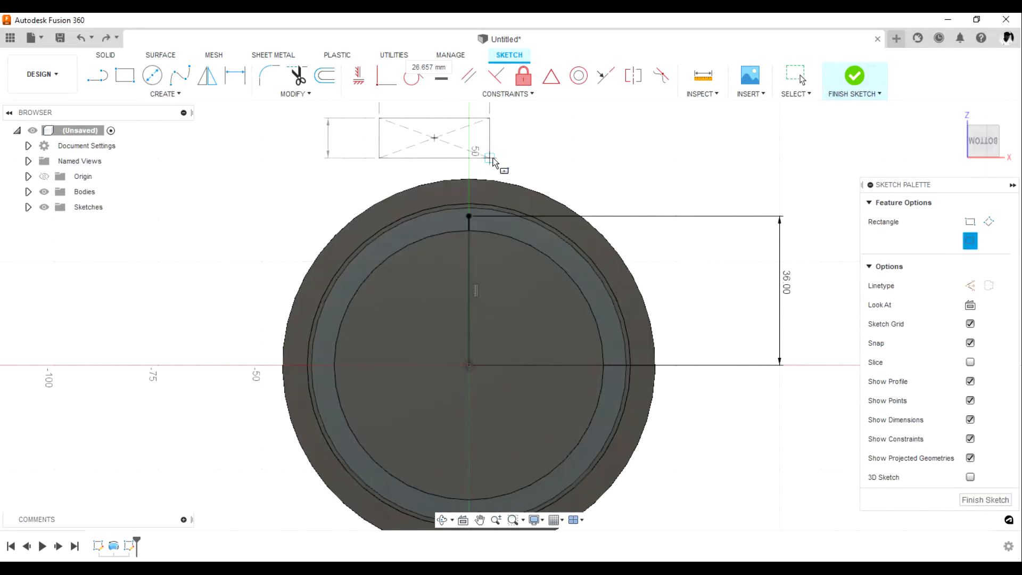
left_click(489, 158)
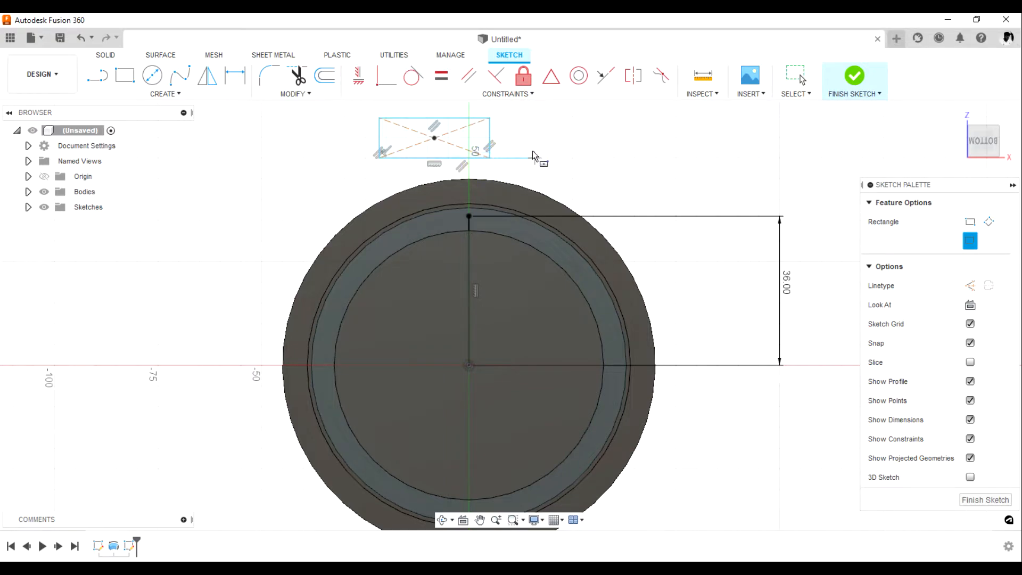
scroll(533, 151, "down", 3)
key("Escape")
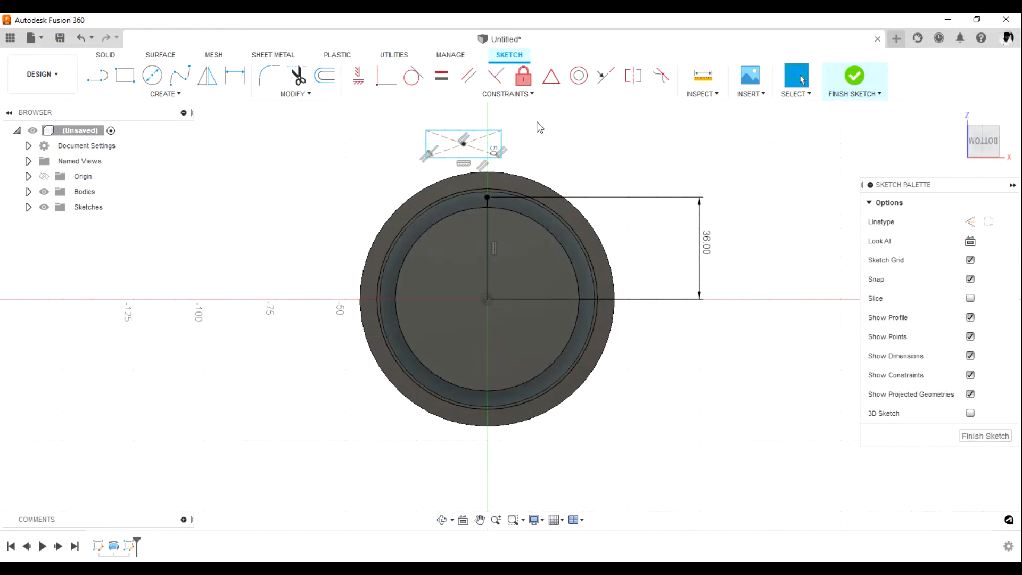
Step: Dimension the rectangle to 10 mm wide and 5 mm high
key("d")
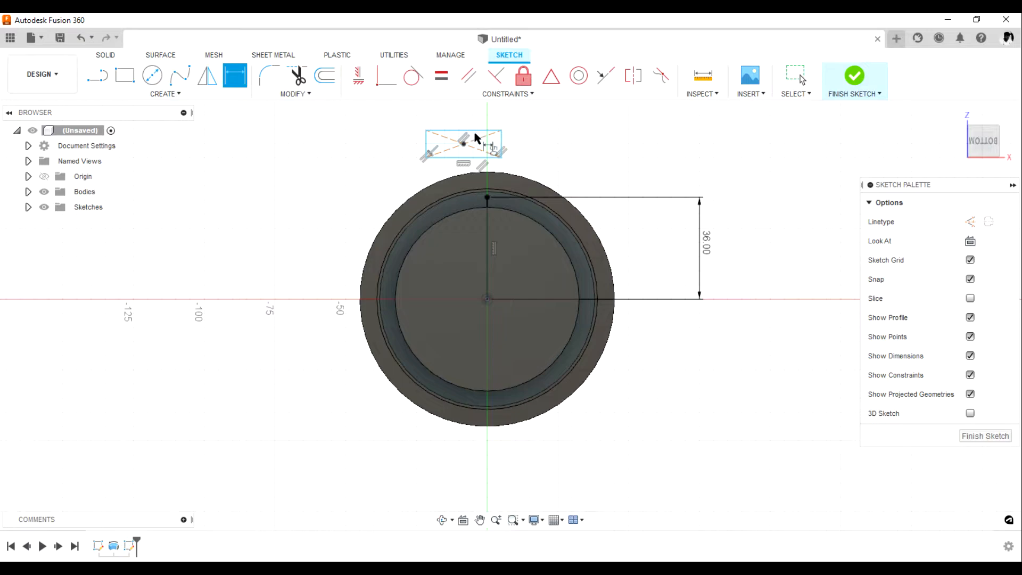
left_click(474, 131)
left_click(473, 120)
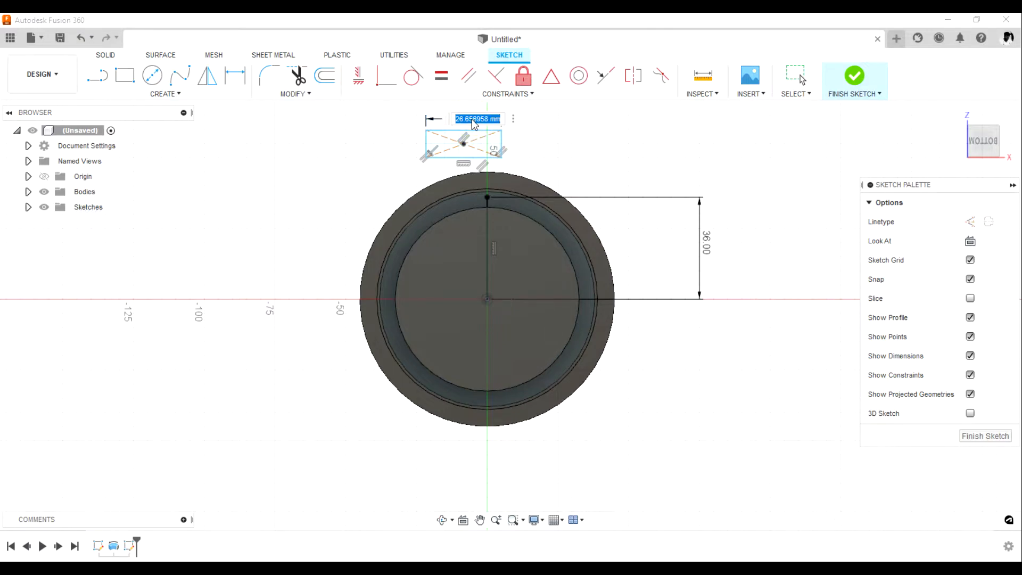
type("10")
key("Return")
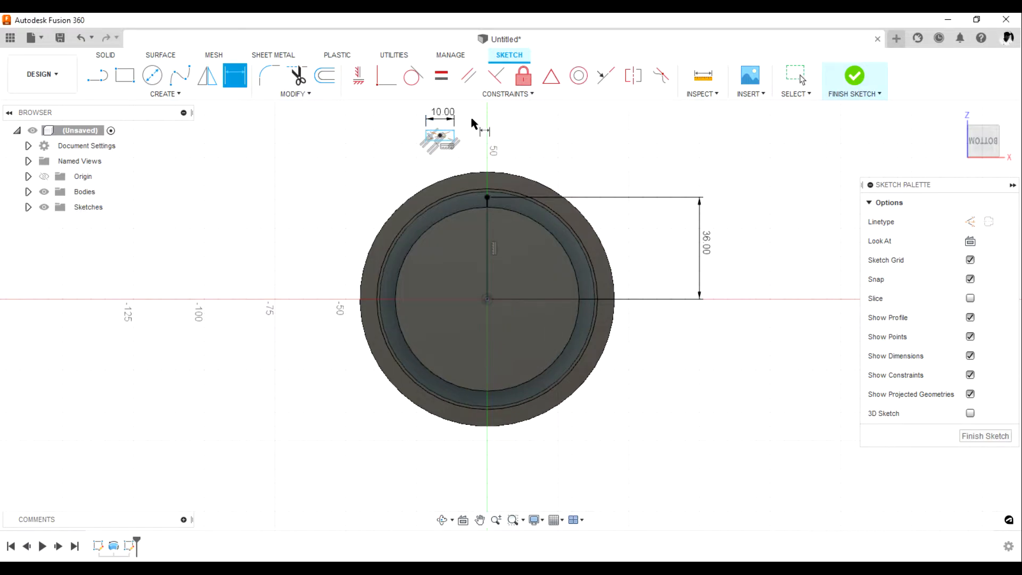
scroll(426, 135, "up", 2)
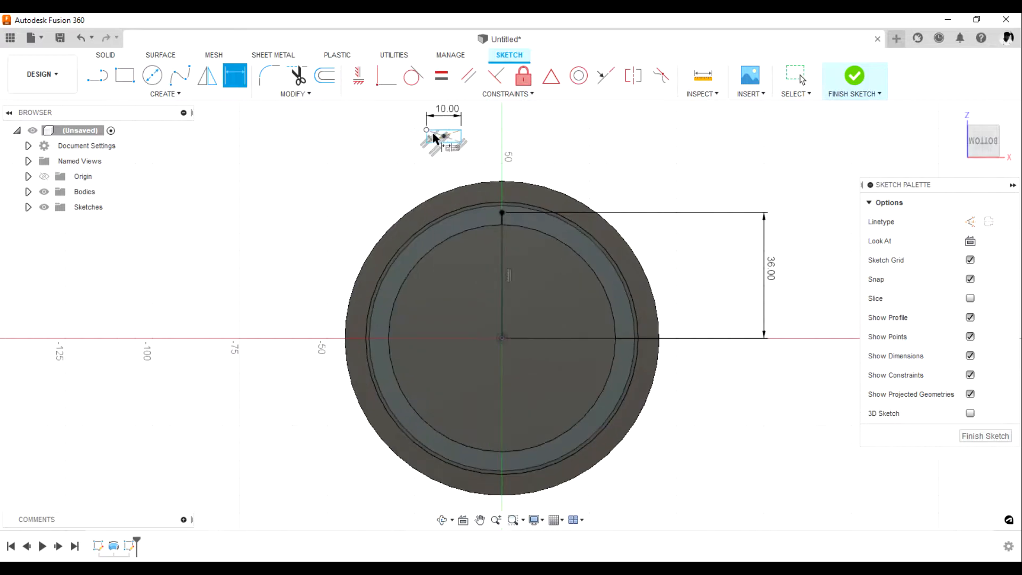
left_click(462, 137)
left_click(485, 139)
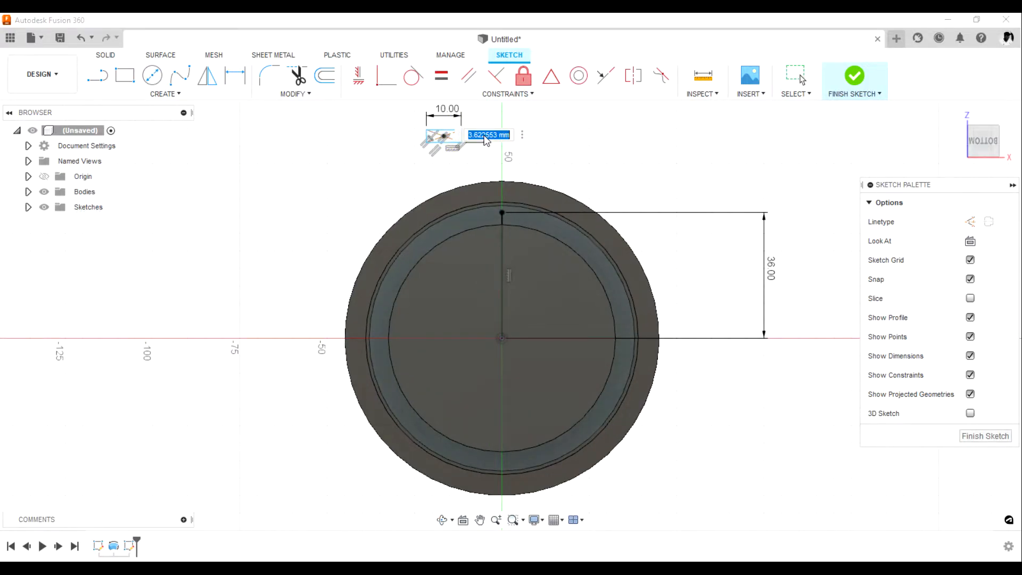
type("5")
key("Return")
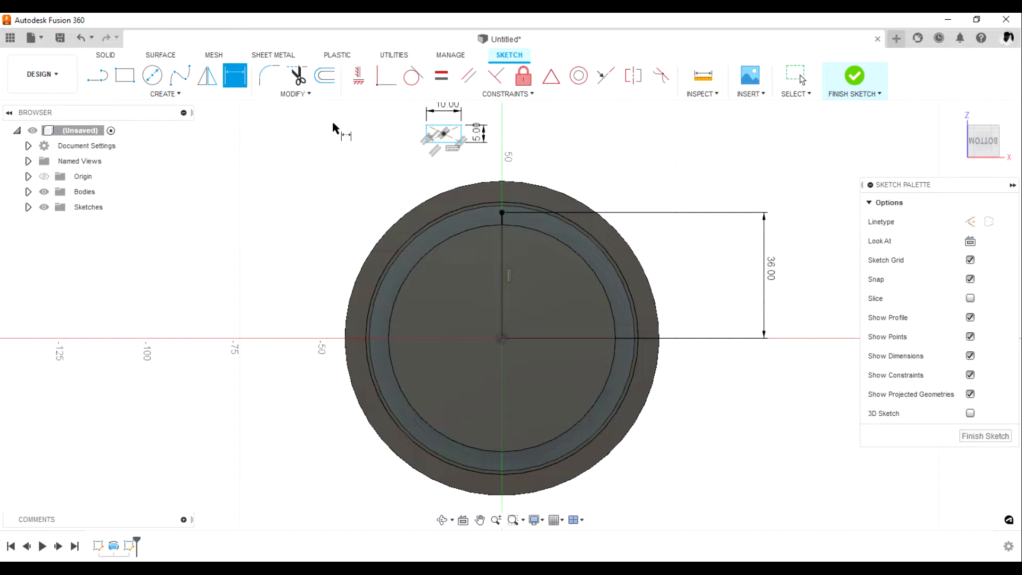
key("Escape")
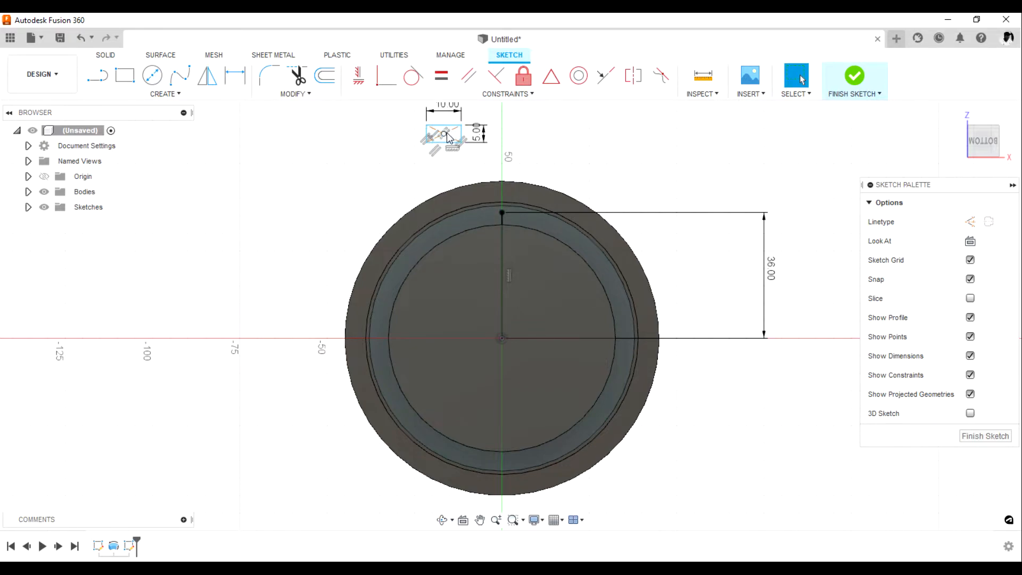
Step: Move the rectangle closer to the vertical axis and align its center vertically with the upper end of the 36 mm line
left_click_drag(443, 133, 494, 140)
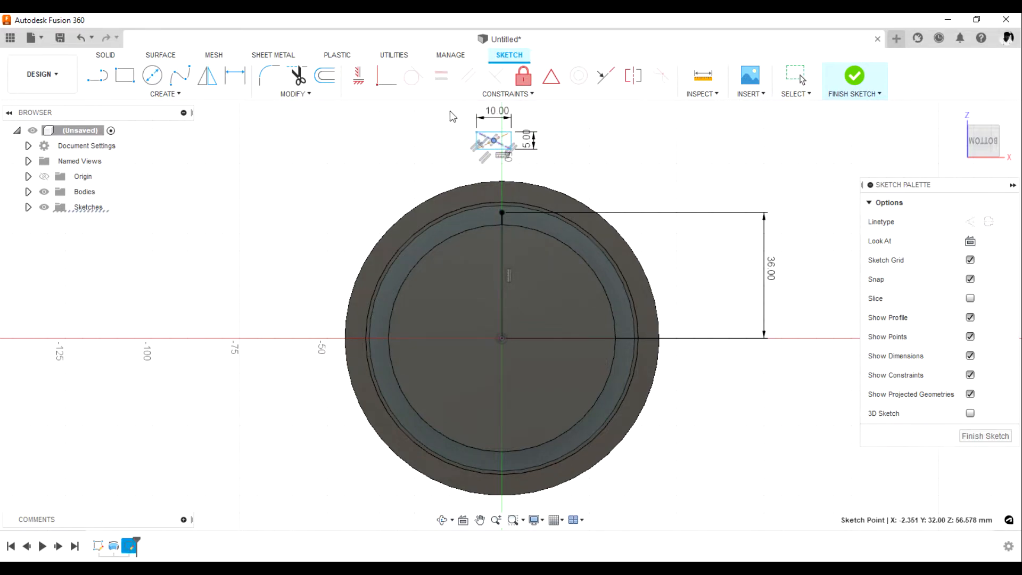
left_click(358, 77)
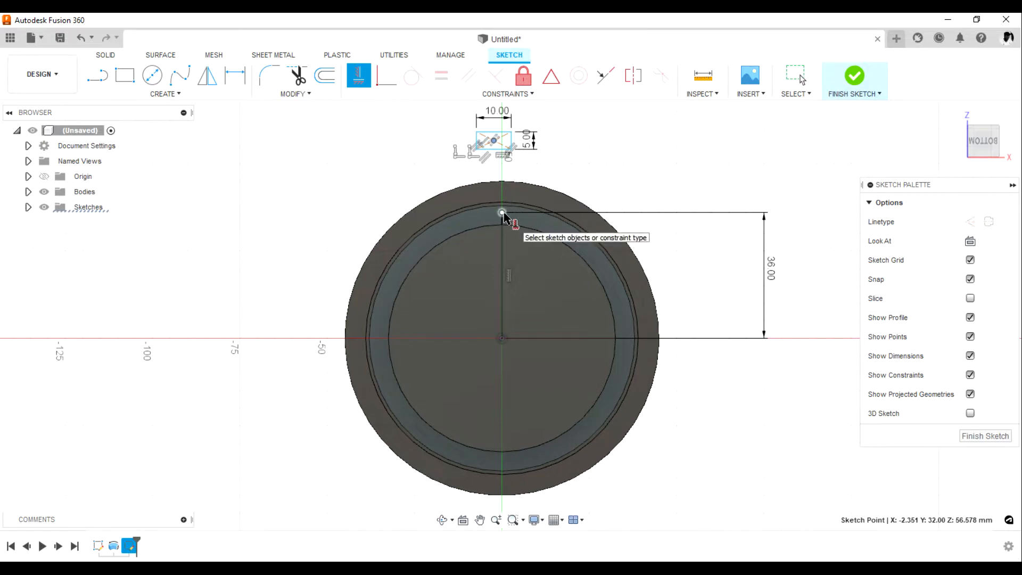
left_click(503, 214)
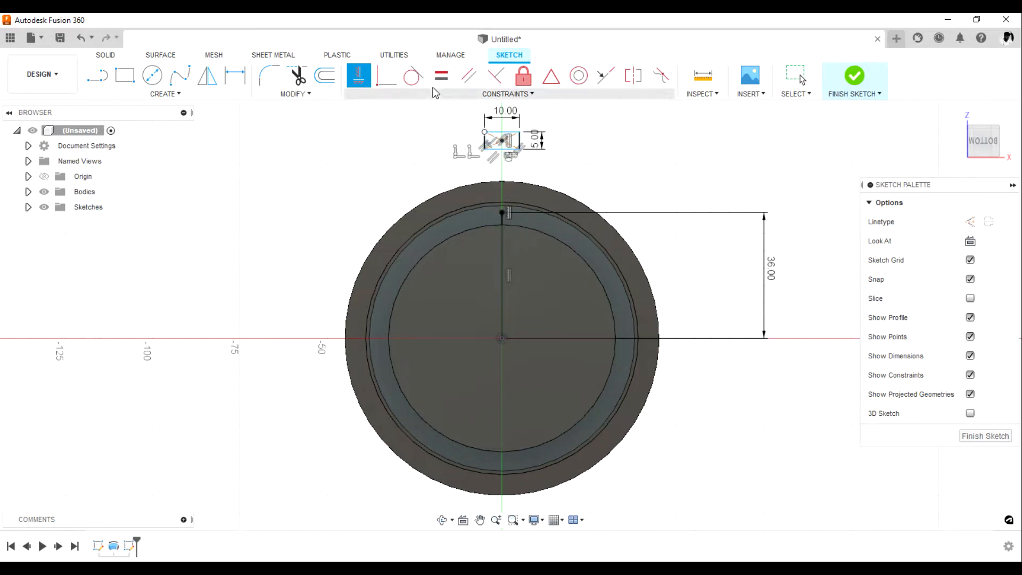
Step: Make the rectangle's lower edge coincident with the upper end of the 36 mm line
left_click(386, 75)
left_click(503, 140)
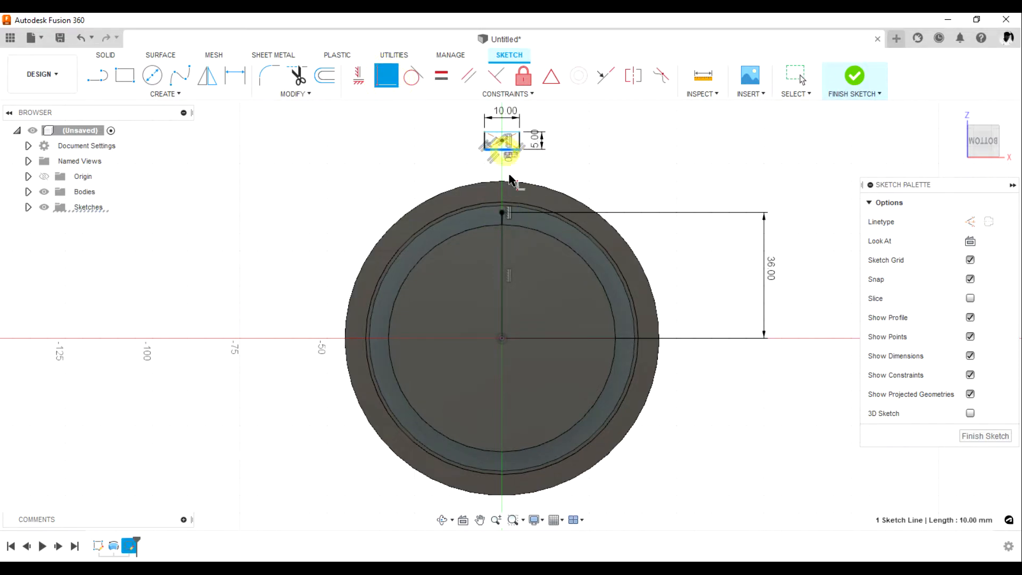
left_click(502, 213)
scroll(491, 241, "up", 4)
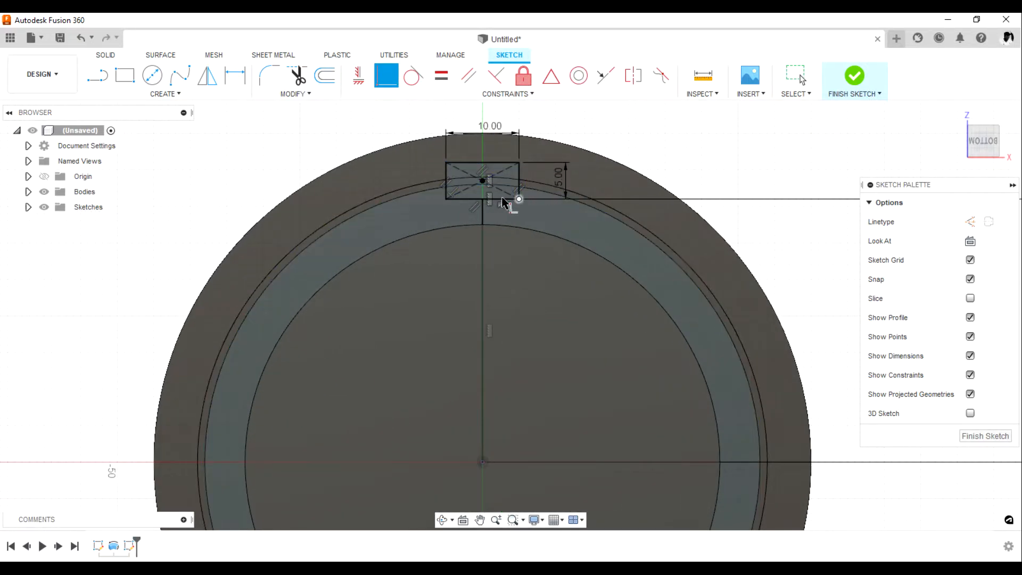
scroll(559, 183, "down", 1)
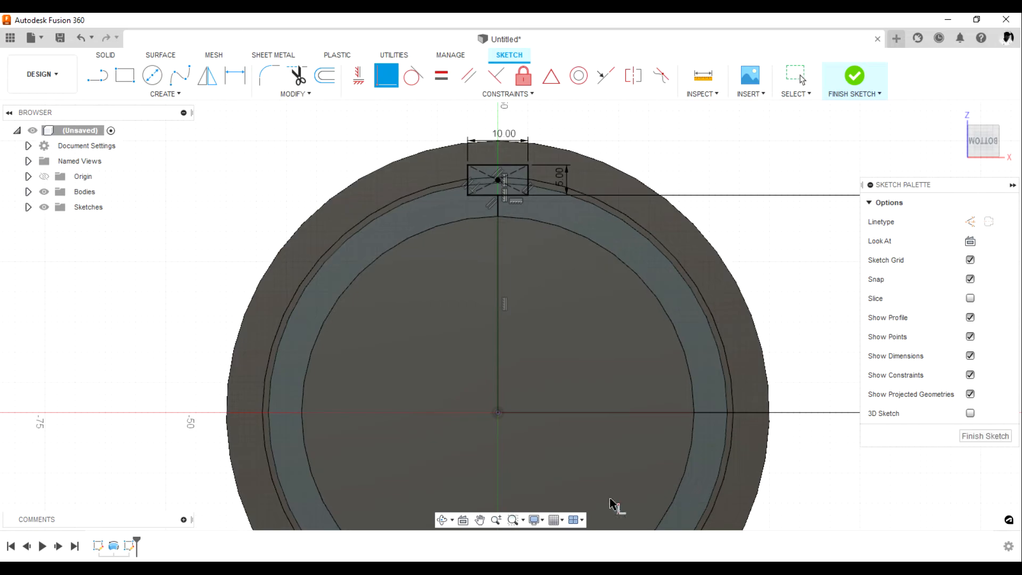
Step: After checking the reference drawing, finish the sketch to inspect the rectangle on the shaft in 3D and reopen it for editing
left_click(483, 569)
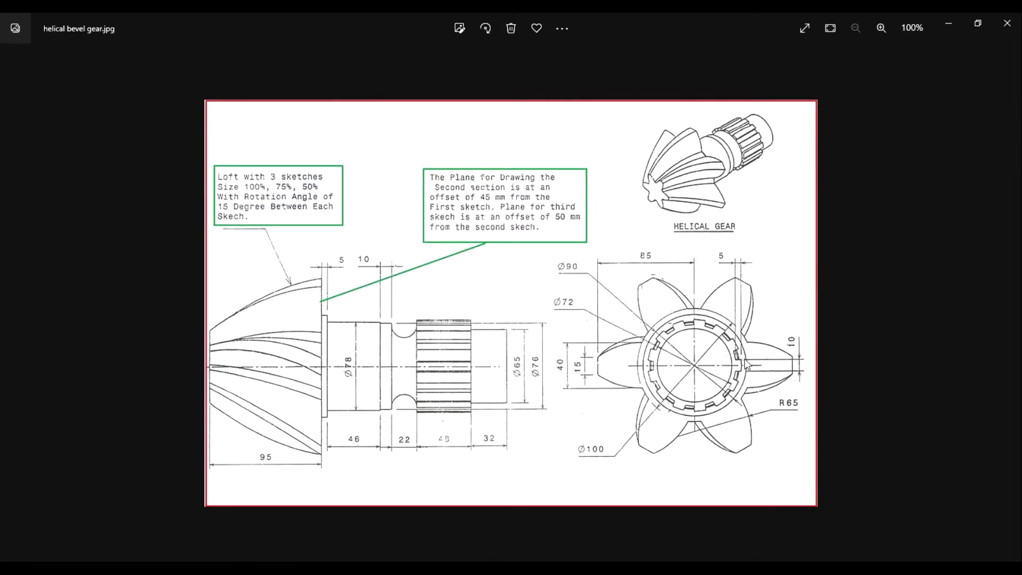
key("alt+Tab")
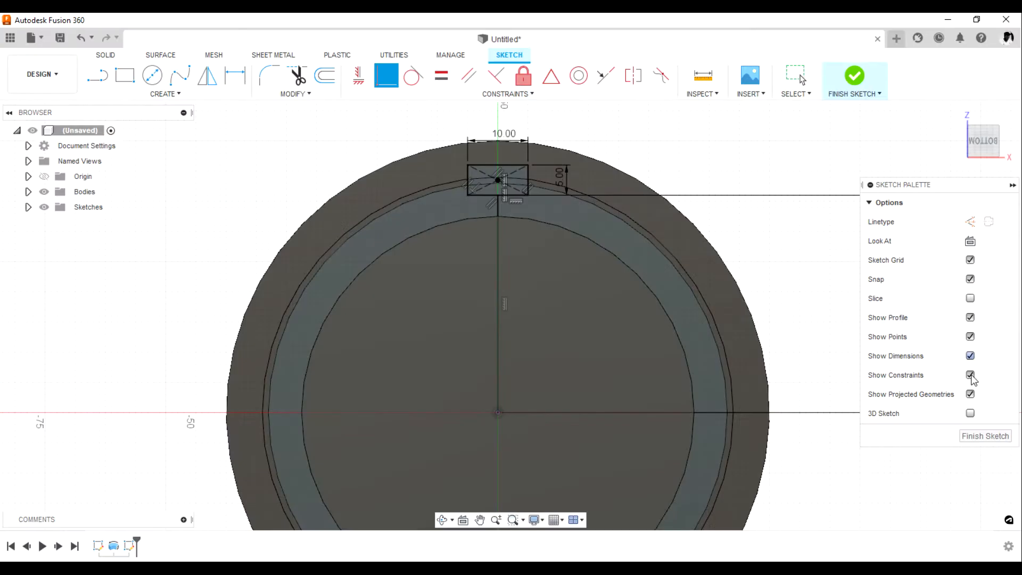
left_click(969, 435)
left_click(445, 519)
left_click_drag(457, 373, 660, 274)
key("Escape")
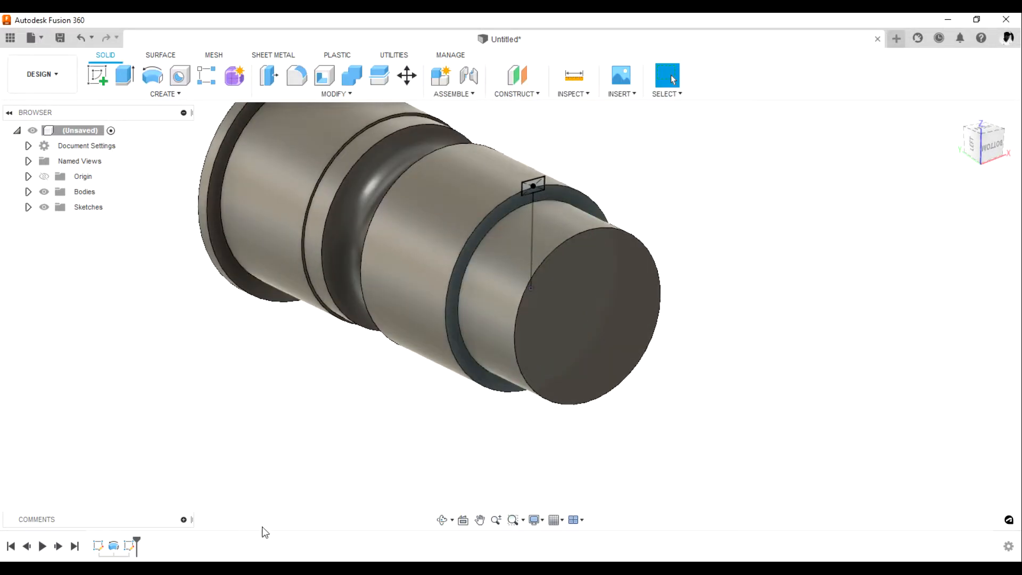
right_click(130, 546)
left_click(158, 415)
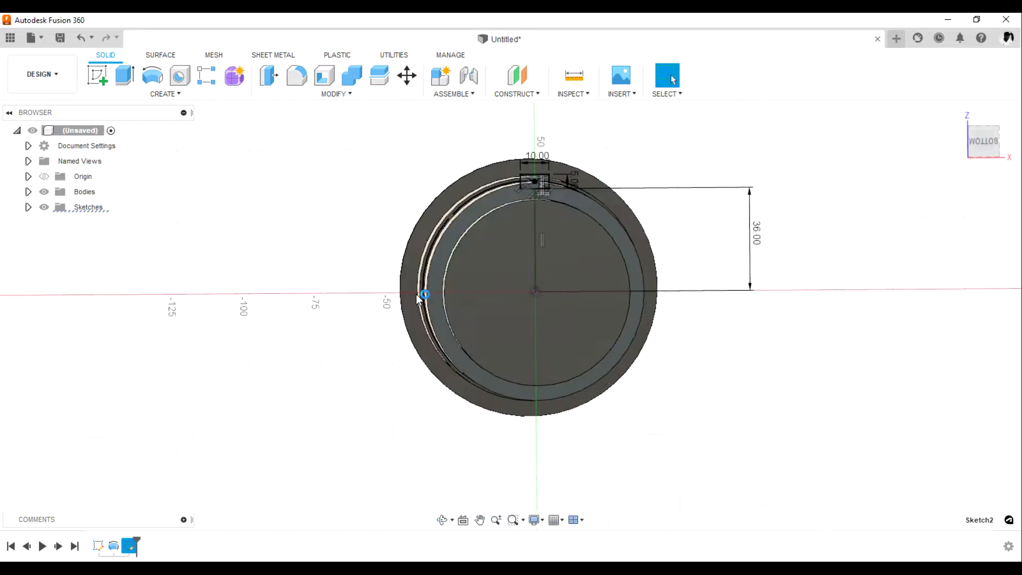
Step: Finish the sketch and start an Extrude using both profile regions of the rectangle on the shaft's shoulder
scroll(545, 194, "up", 2)
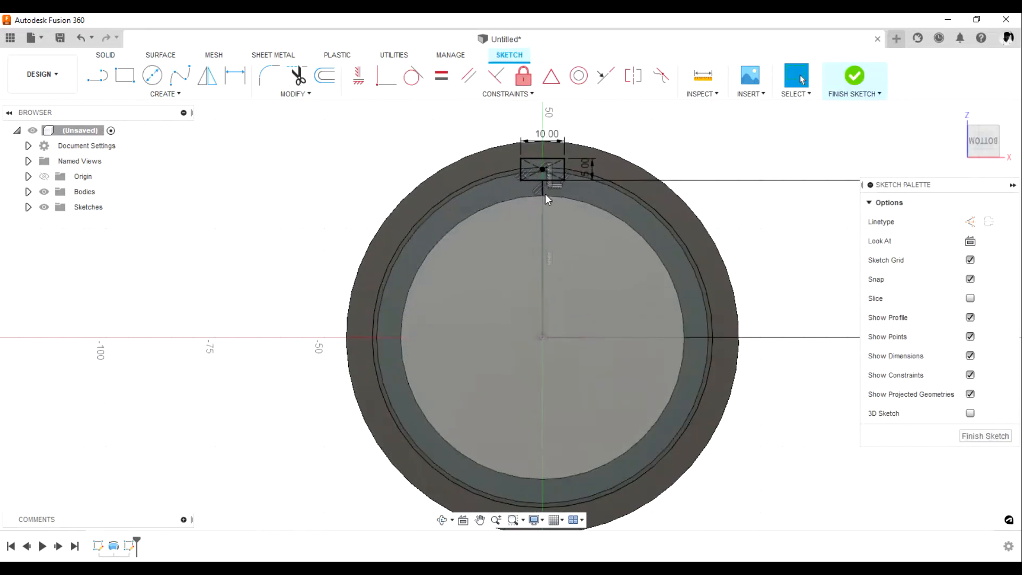
left_click(542, 192)
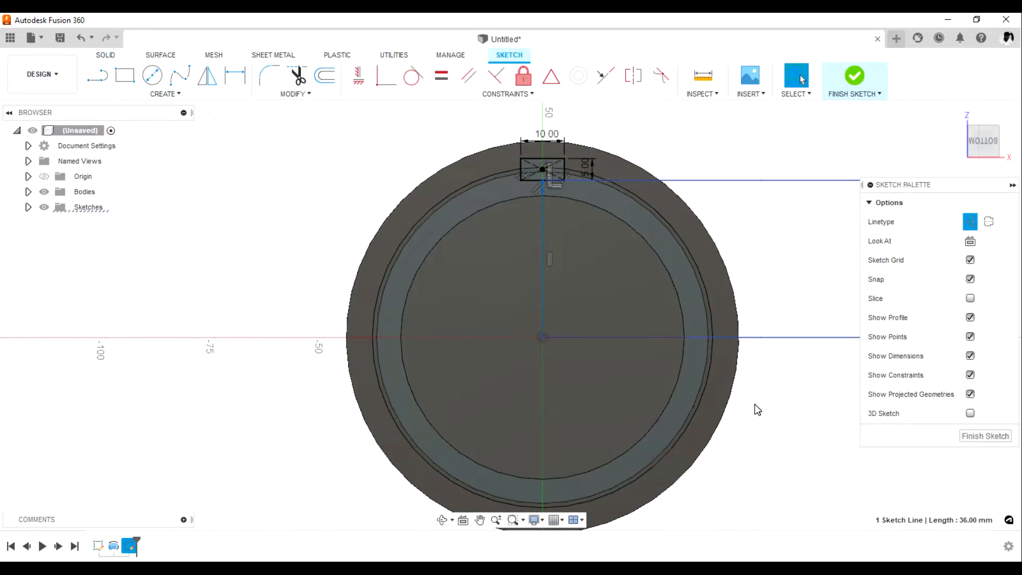
left_click(972, 436)
left_click(445, 521)
left_click_drag(449, 469, 753, 210)
key("Escape")
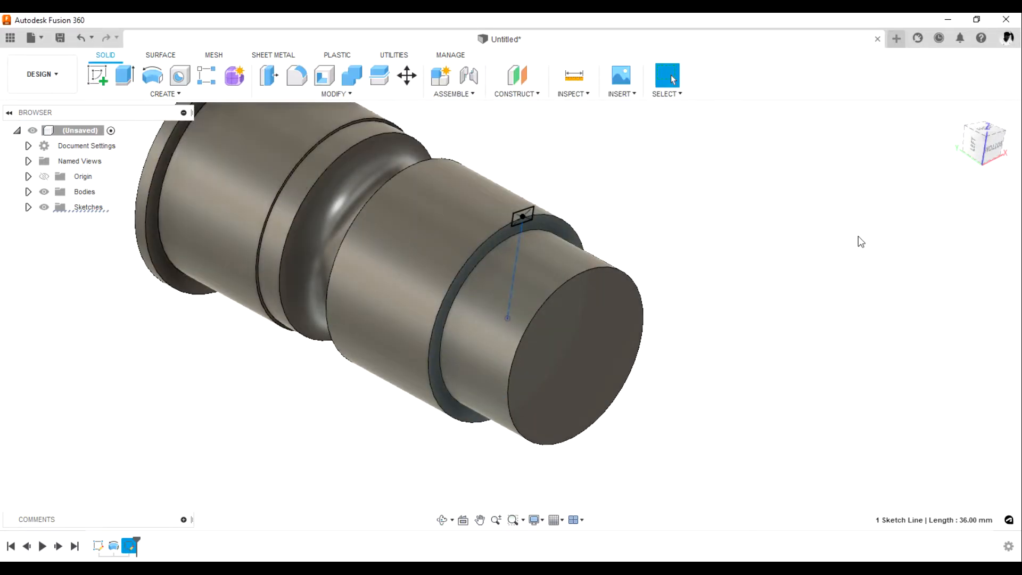
key("e")
scroll(522, 220, "up", 4)
left_click(522, 228)
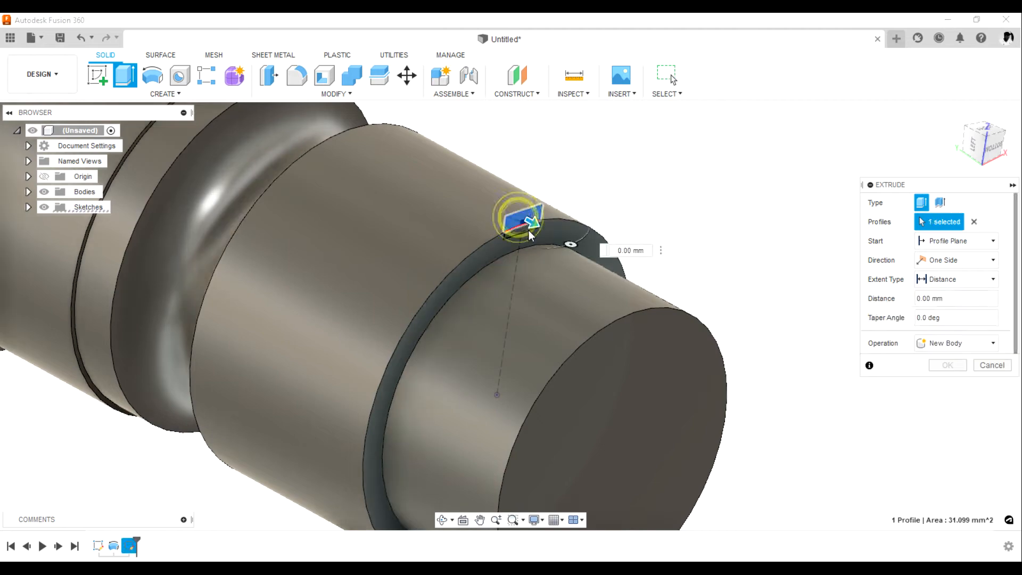
left_click(275, 176)
scroll(589, 192, "down", 4)
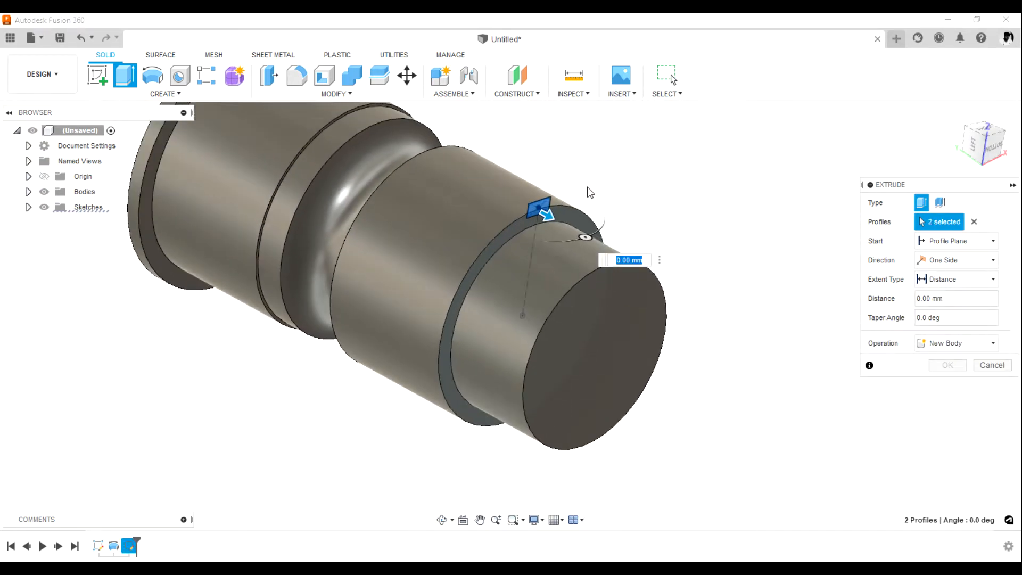
Step: Set the extrusion distance to -48 mm so it runs back along the shaft toward the rounded groove
left_click(442, 520)
left_click_drag(428, 355, 589, 120)
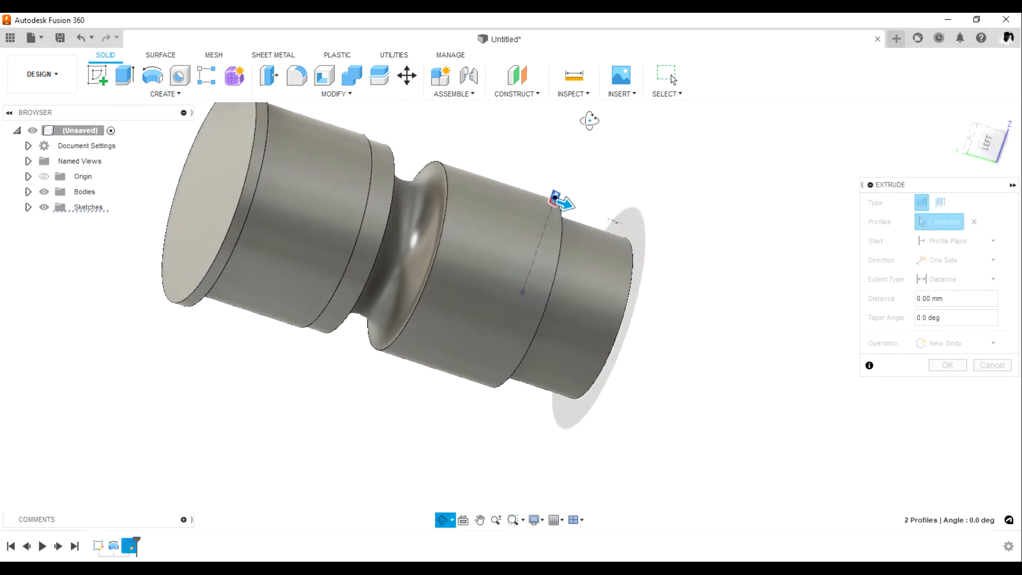
key("Escape")
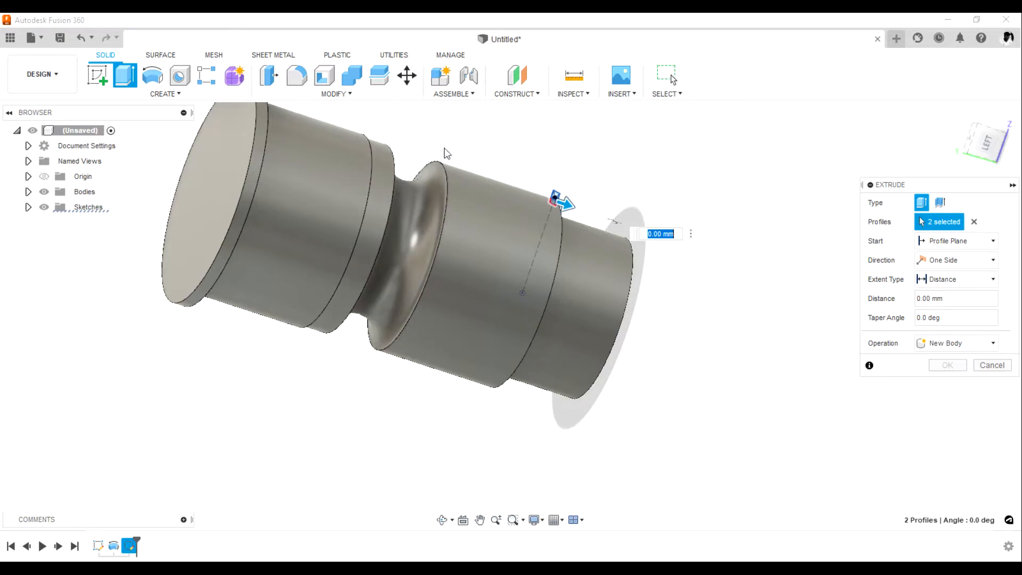
scroll(449, 187, "down", 2)
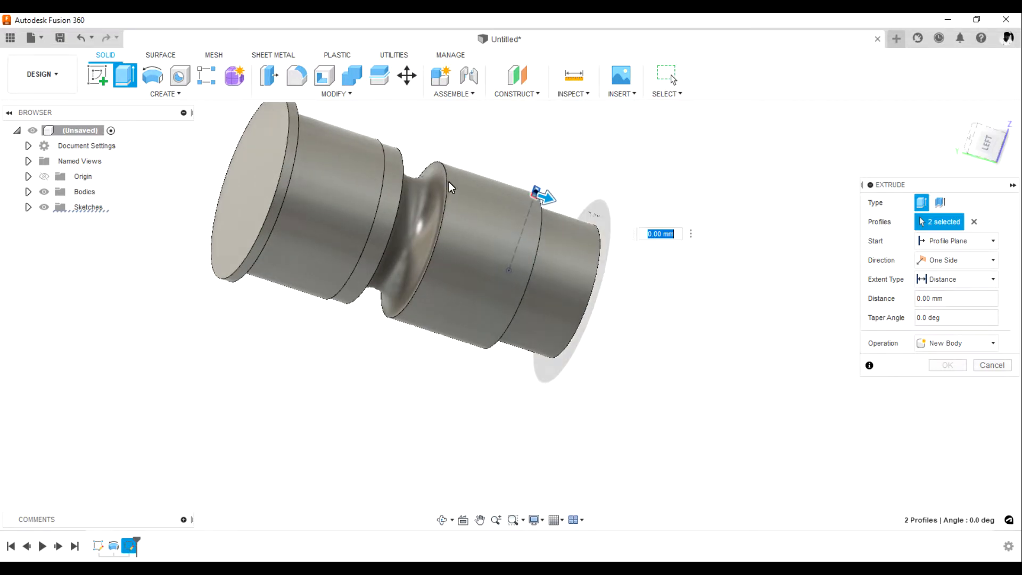
type("-48")
key("Return")
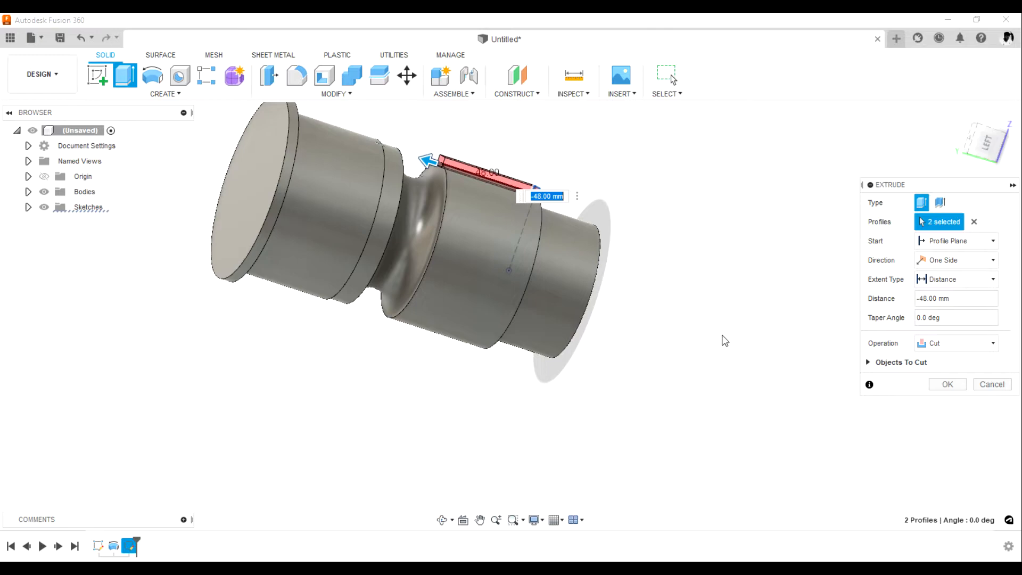
Step: Change the extrusion's operation from Cut to Join and complete the spline tooth
left_click(442, 520)
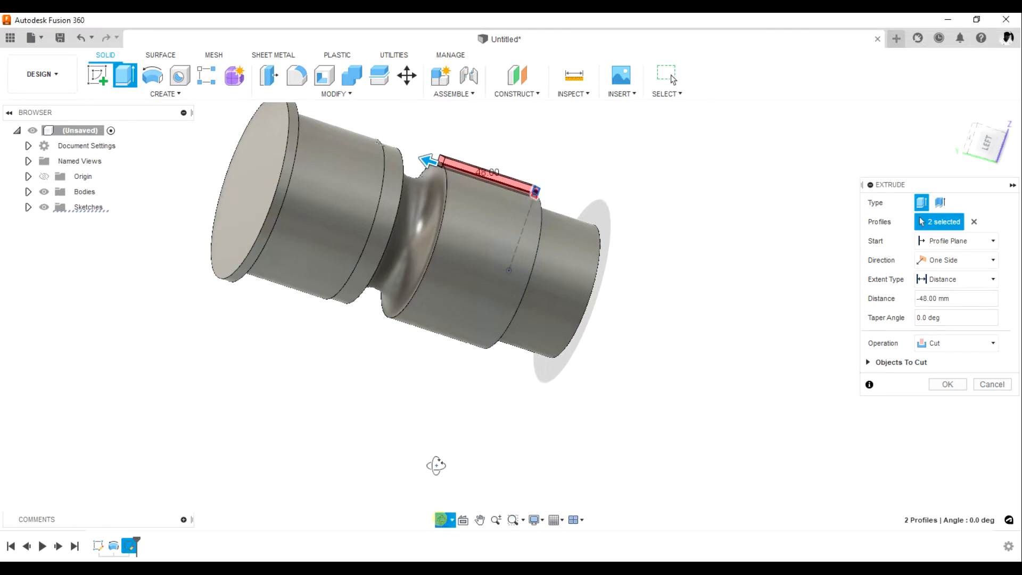
left_click_drag(586, 303, 510, 271)
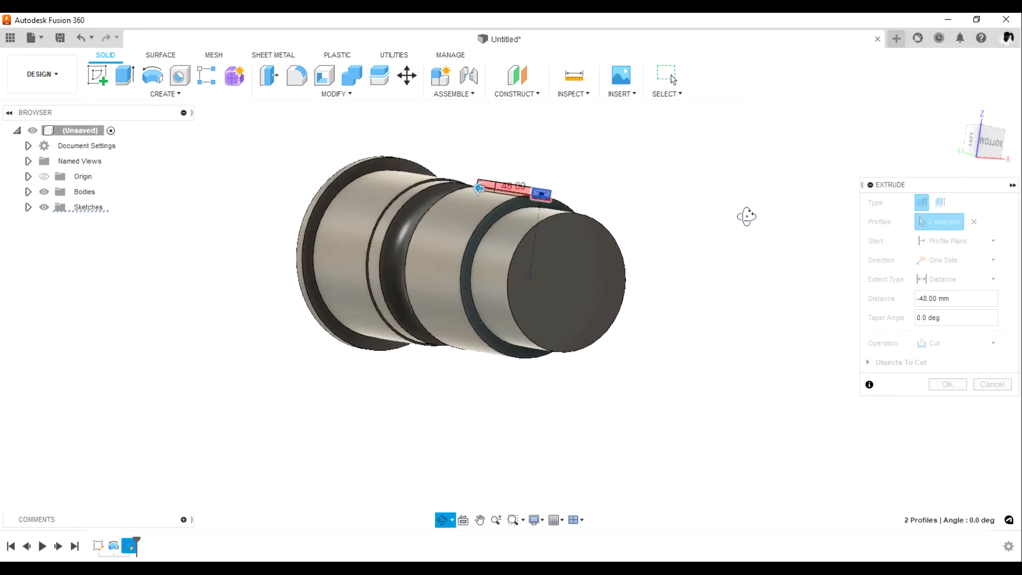
key("Escape")
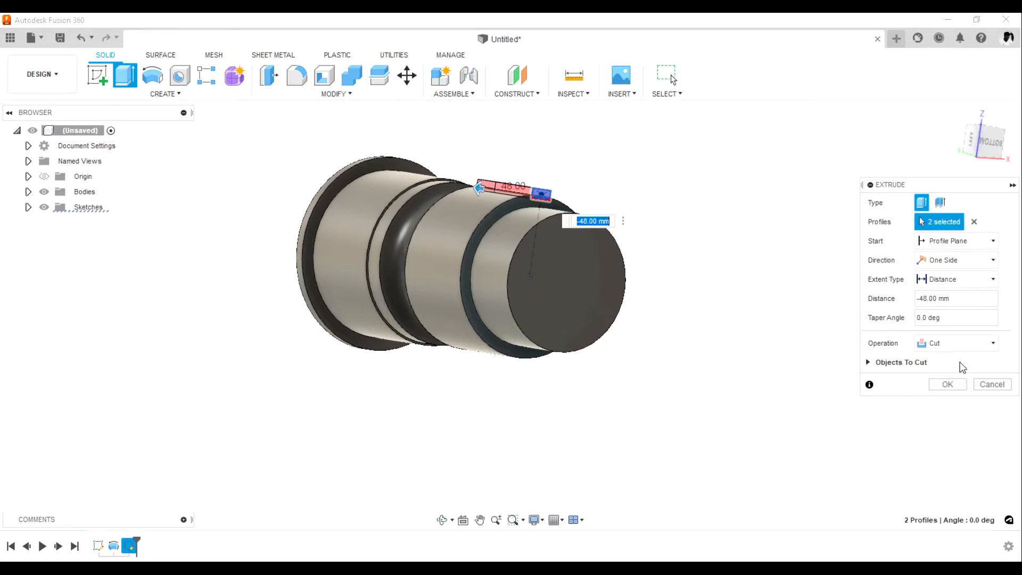
left_click(964, 343)
left_click(939, 366)
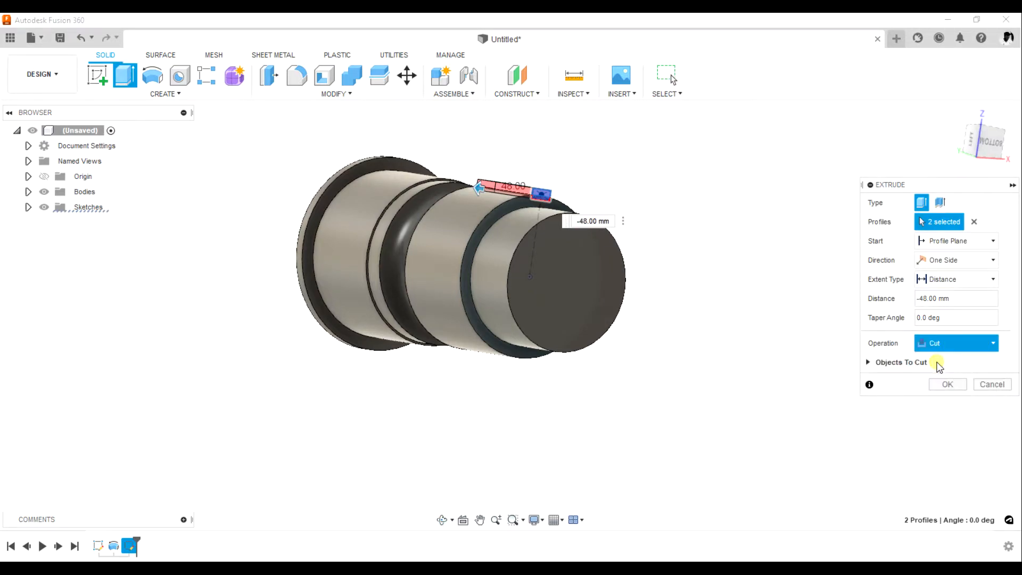
key("Up")
left_click(947, 366)
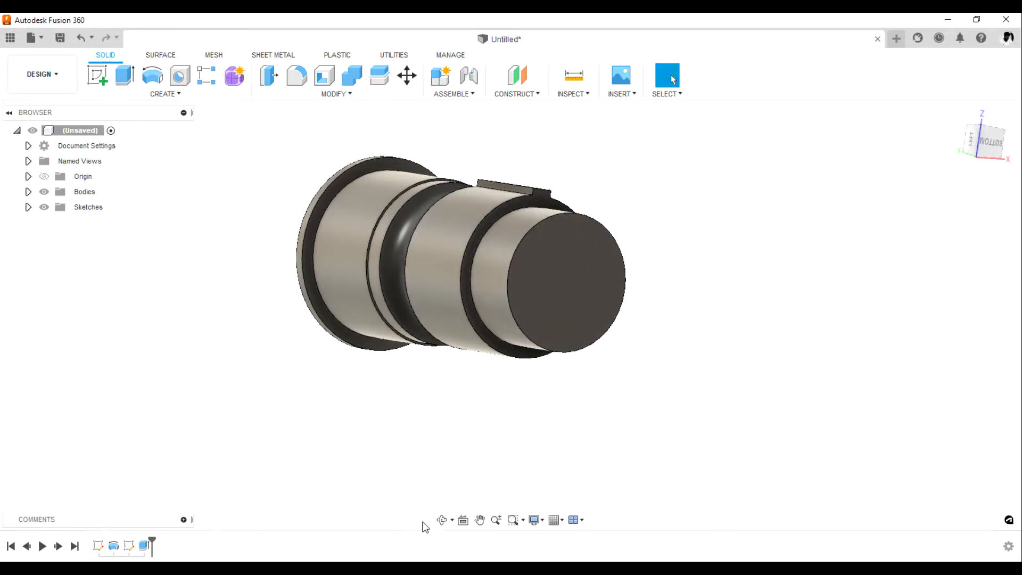
Step: Create a full circular pattern of the spline tooth extrusion with quantity 13 around the shaft's axis
left_click(201, 97)
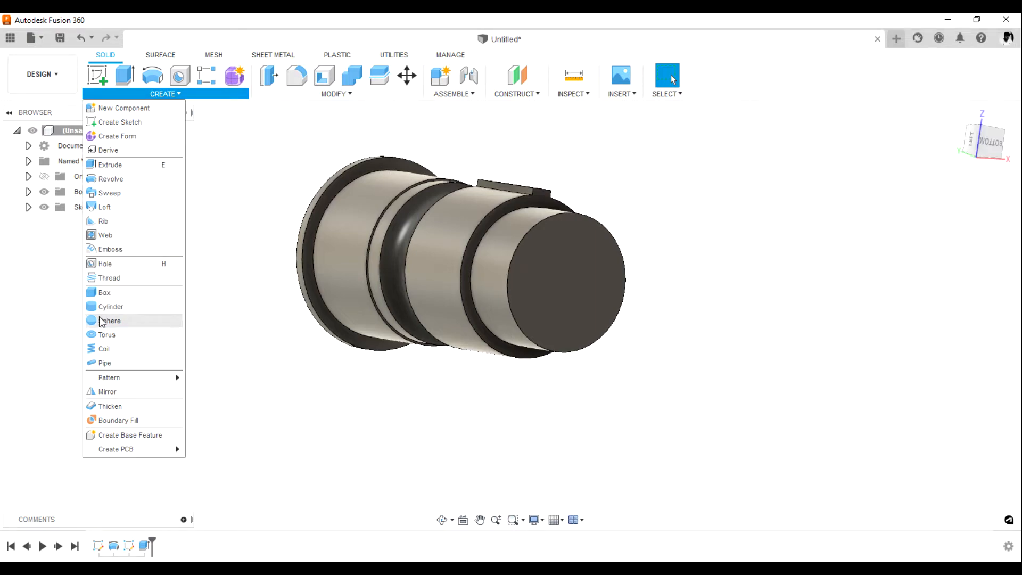
mouse_move(112, 378)
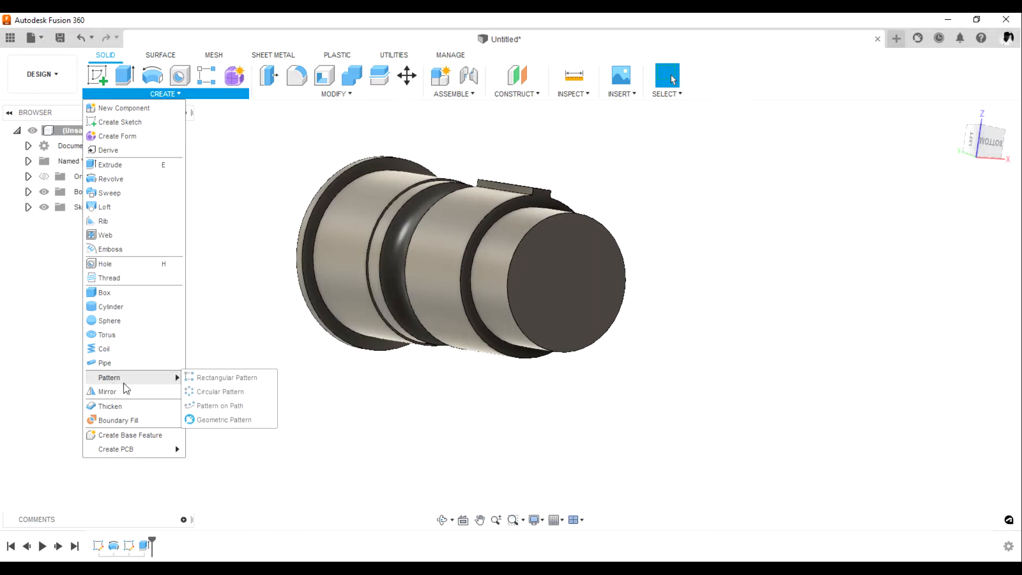
left_click(216, 395)
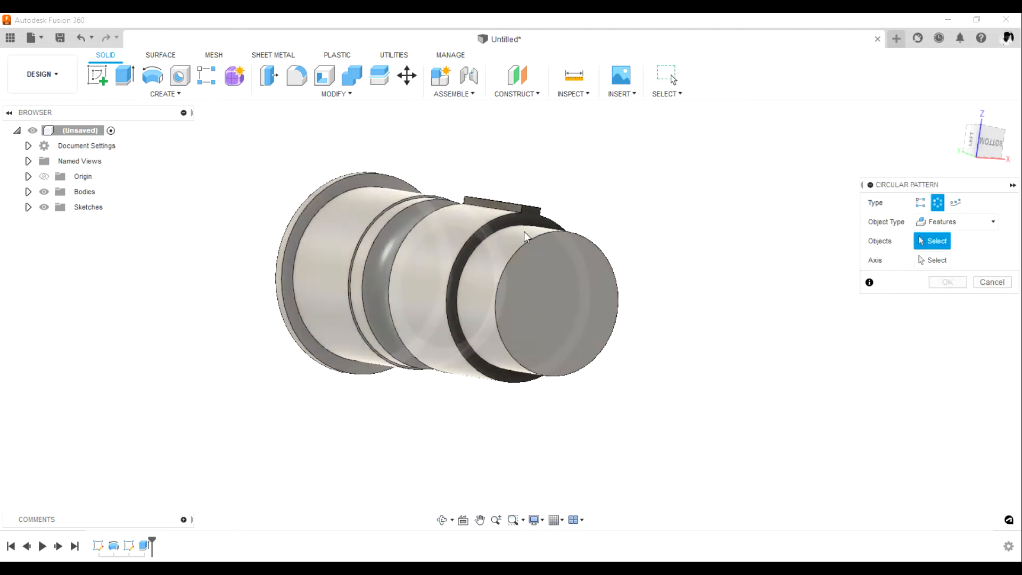
left_click(145, 545)
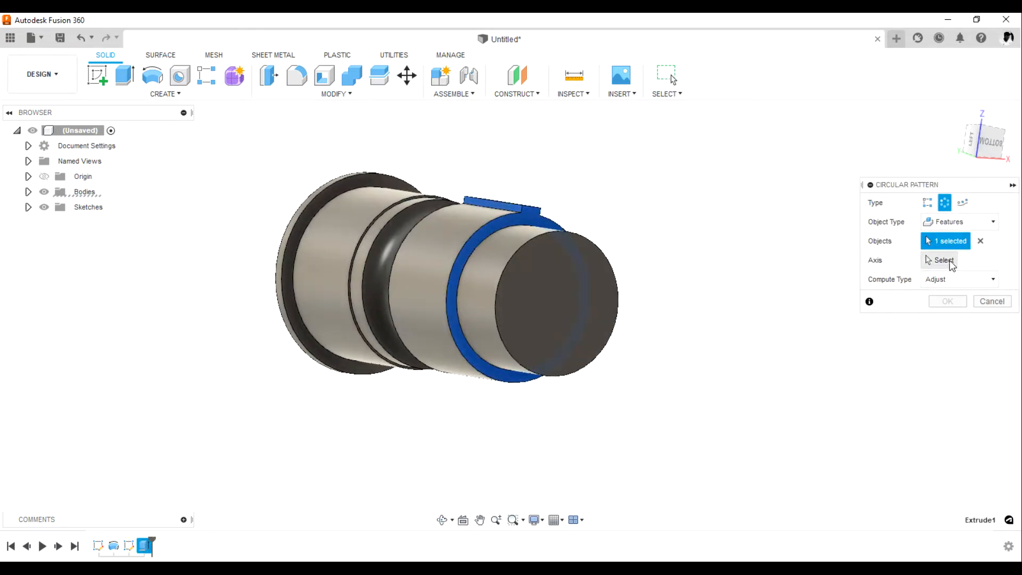
left_click(952, 264)
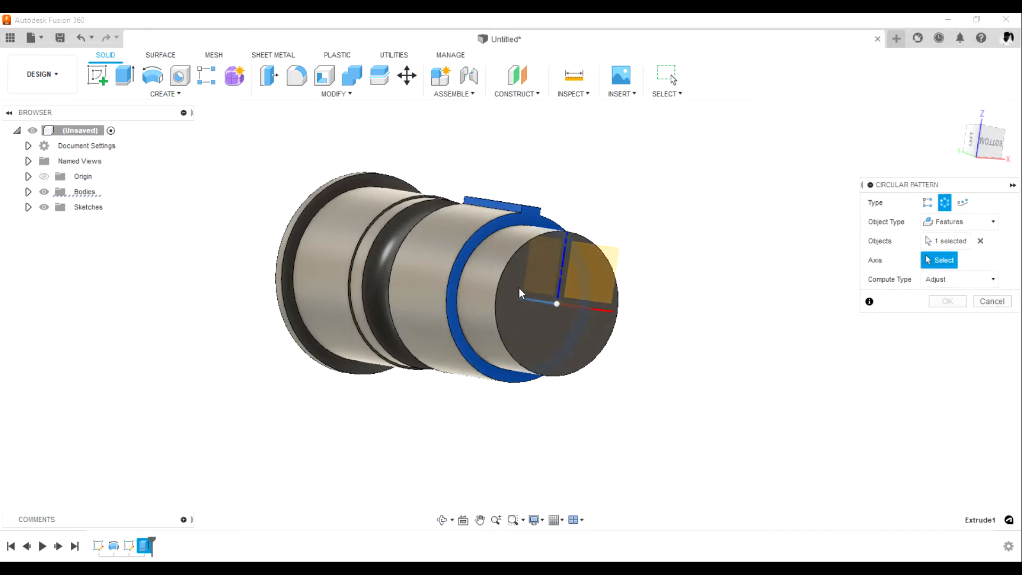
left_click(509, 272)
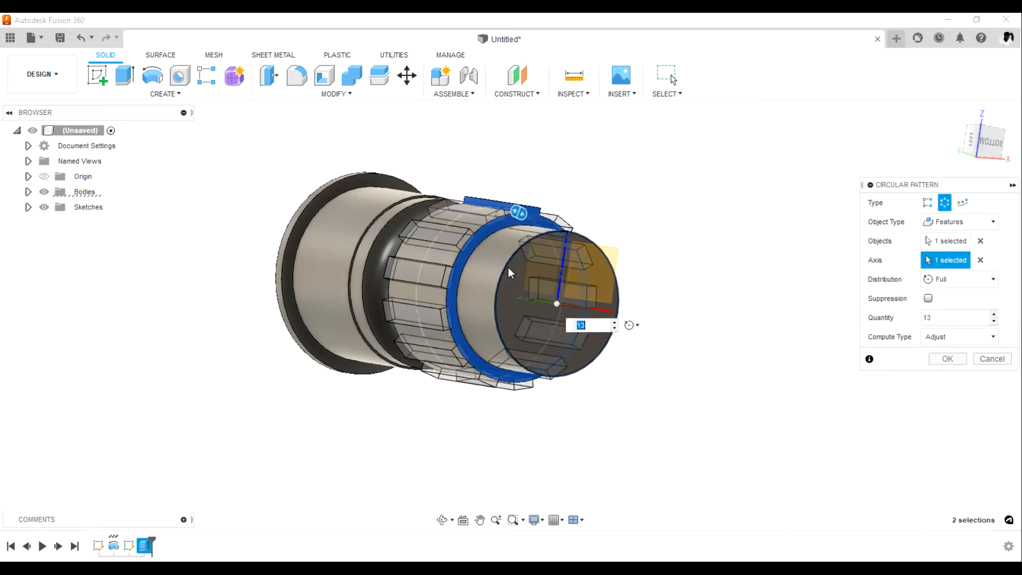
left_click(589, 326)
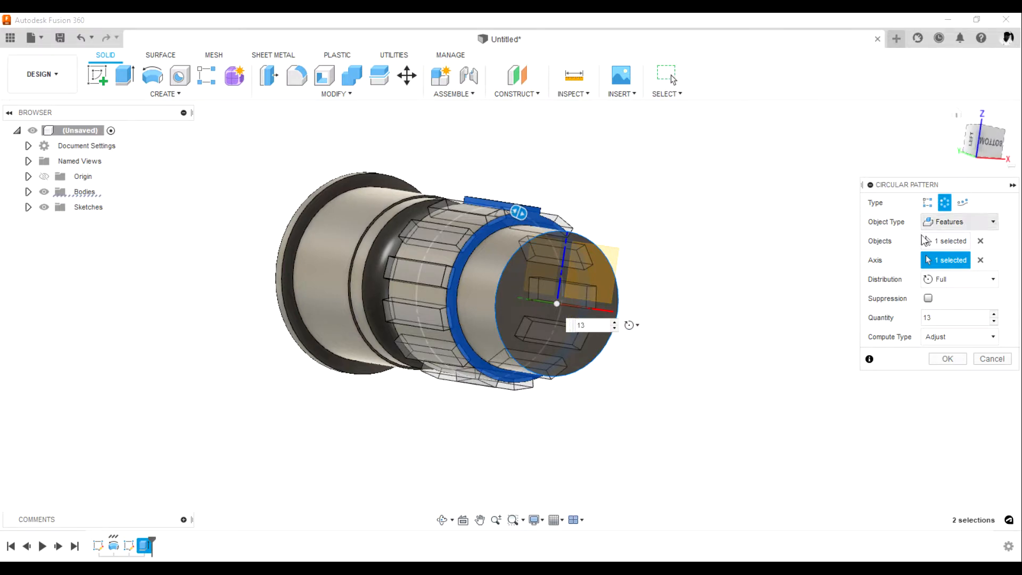
left_click(948, 360)
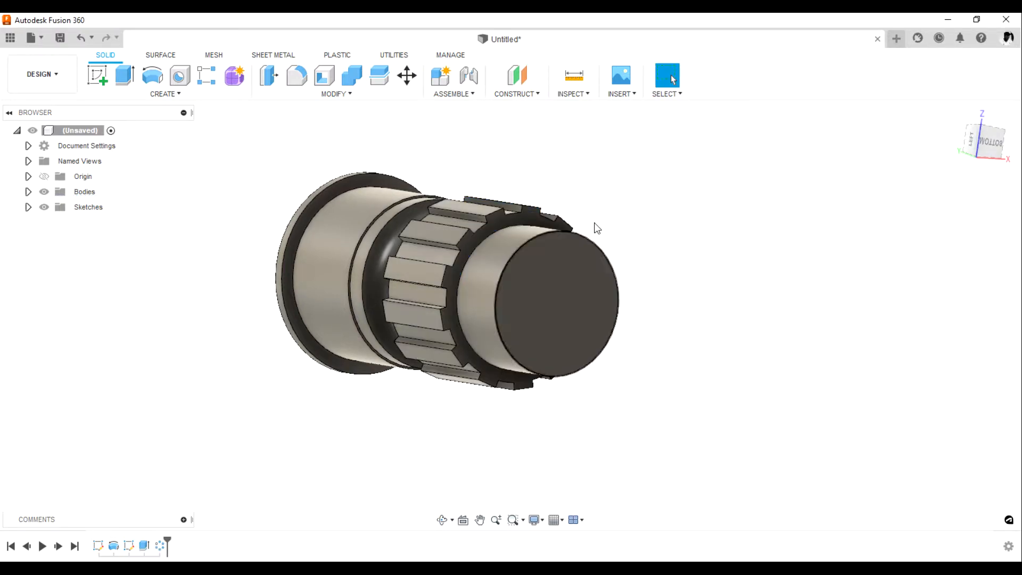
Step: Start a new sketch on the flat circular face at the flanged end of the shaft
left_click(442, 520)
left_click_drag(479, 426, 691, 367)
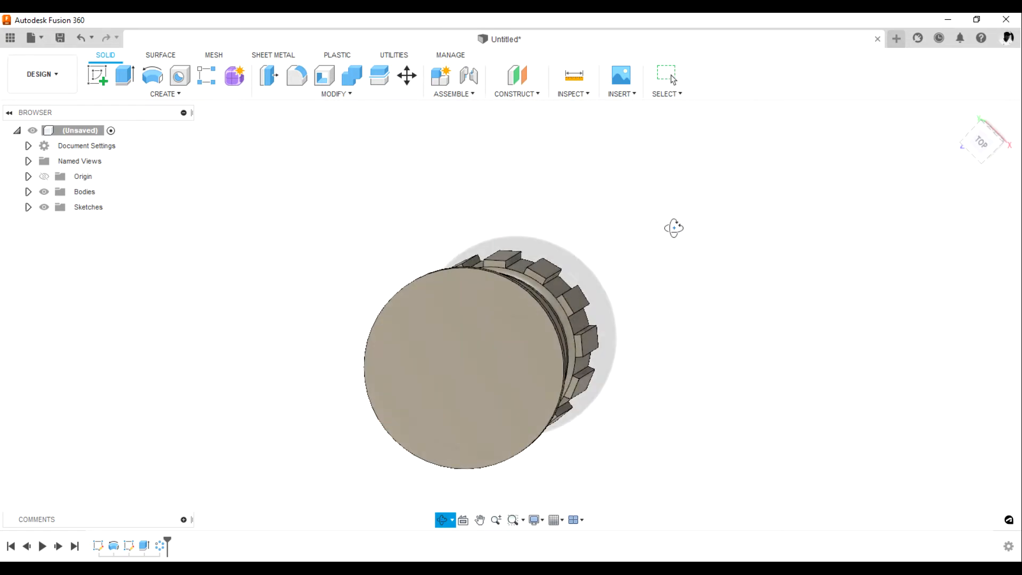
key("Escape")
left_click(489, 355)
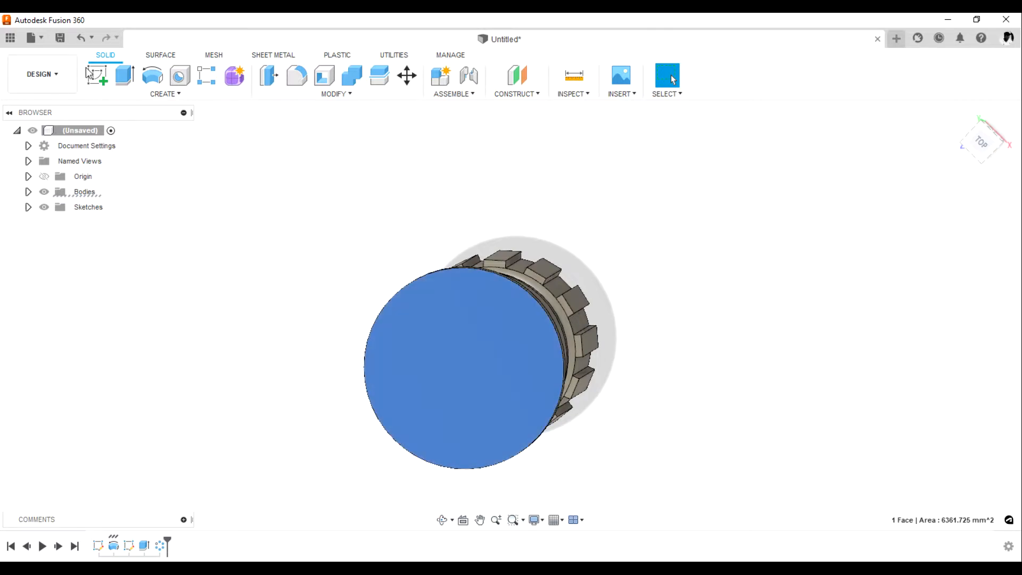
left_click(97, 75)
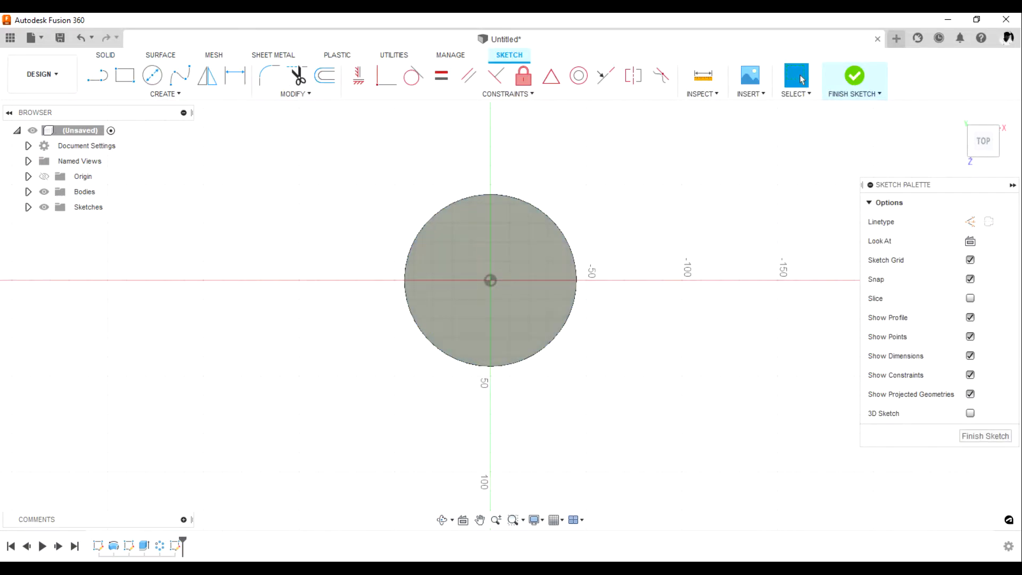
Step: After checking the reference drawing, sketch a circle centered on the origin and dimension its diameter to 100 mm
left_click(482, 571)
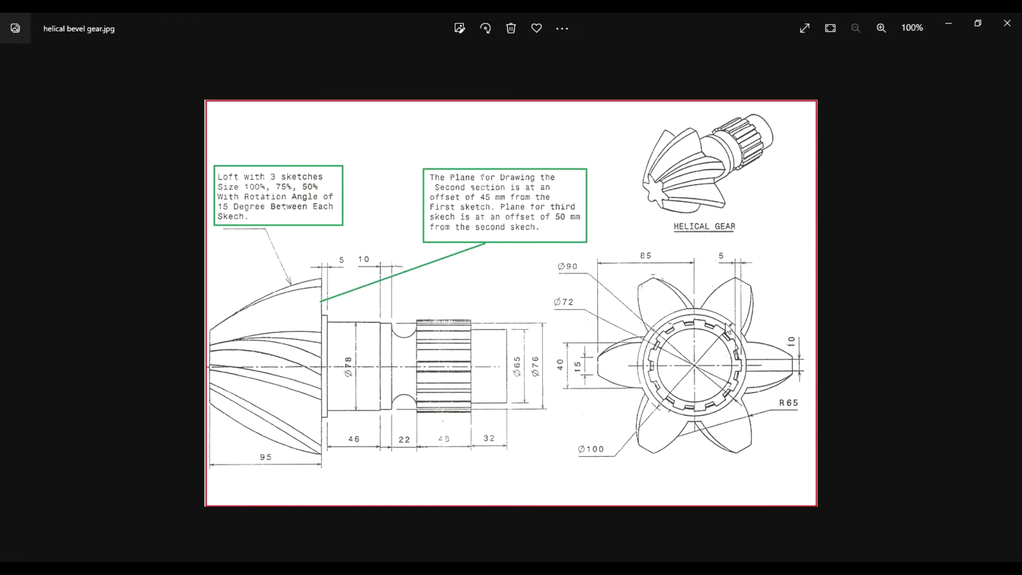
key("alt+Tab")
left_click(151, 76)
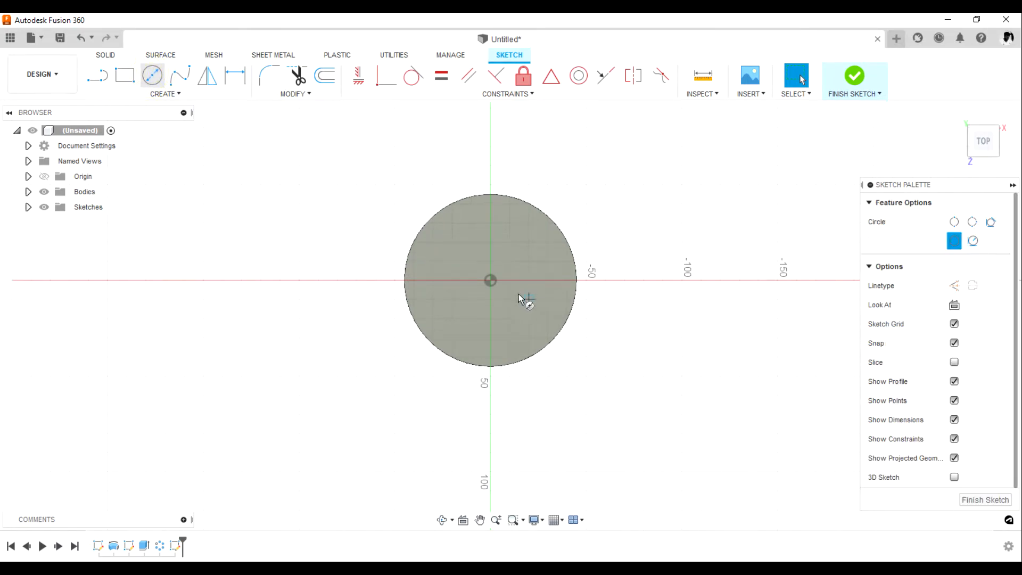
left_click(491, 281)
left_click(556, 180)
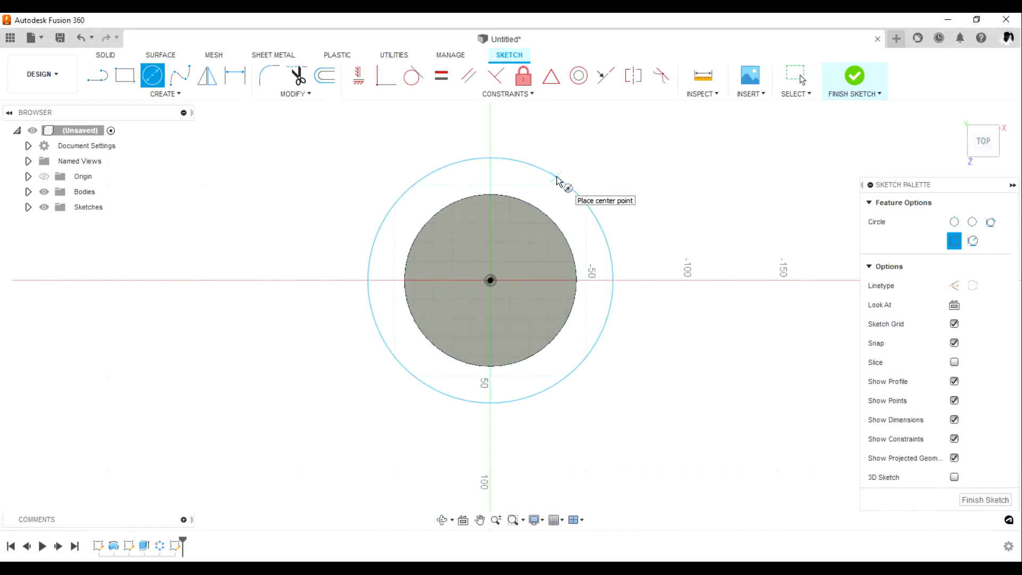
key("d")
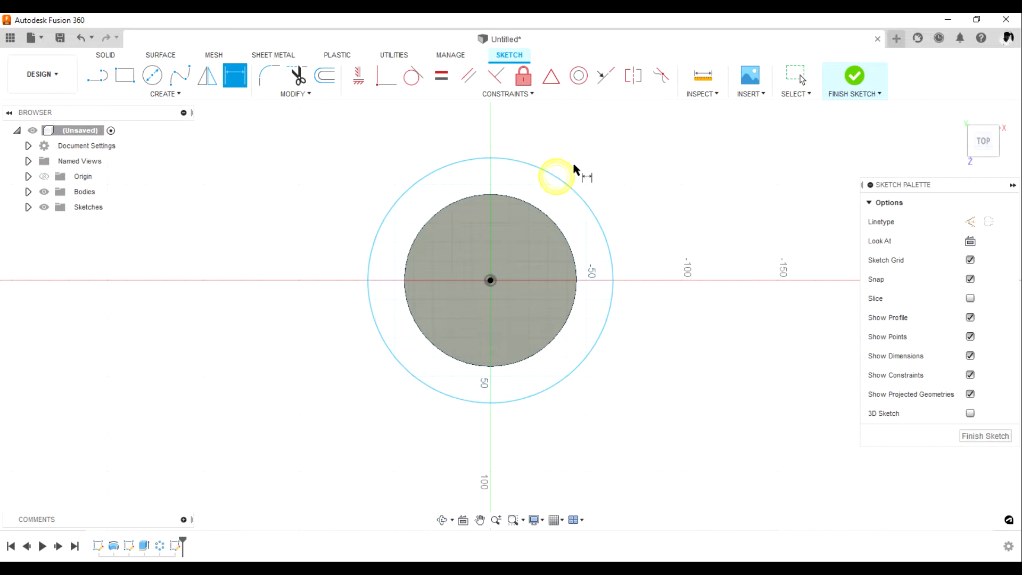
left_click(570, 180)
left_click(584, 177)
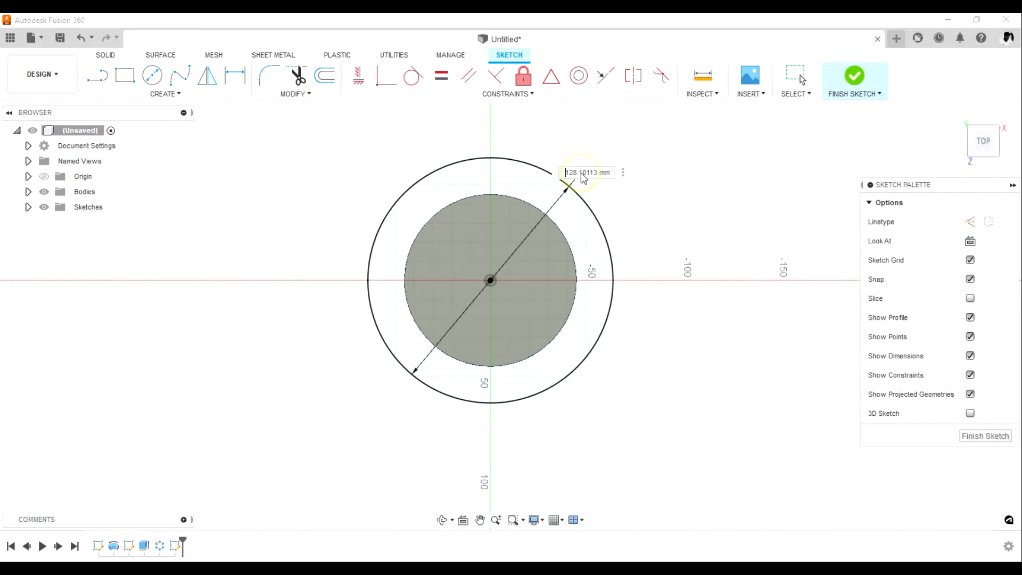
type("100")
key("Return")
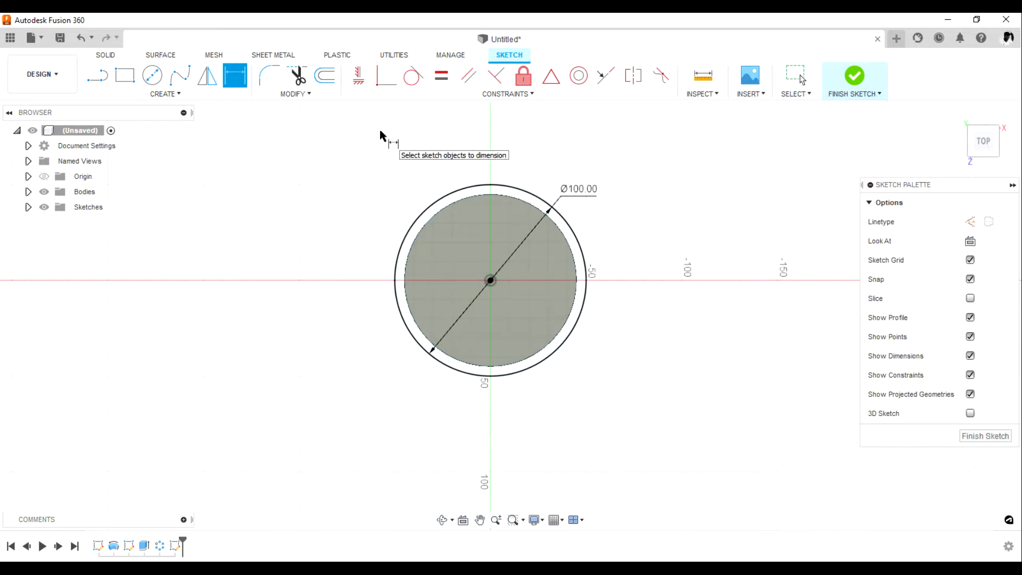
Step: Sketch a second circle centered on the origin, outside the first, and dimension its diameter as 85*2 (170 mm)
left_click(161, 79)
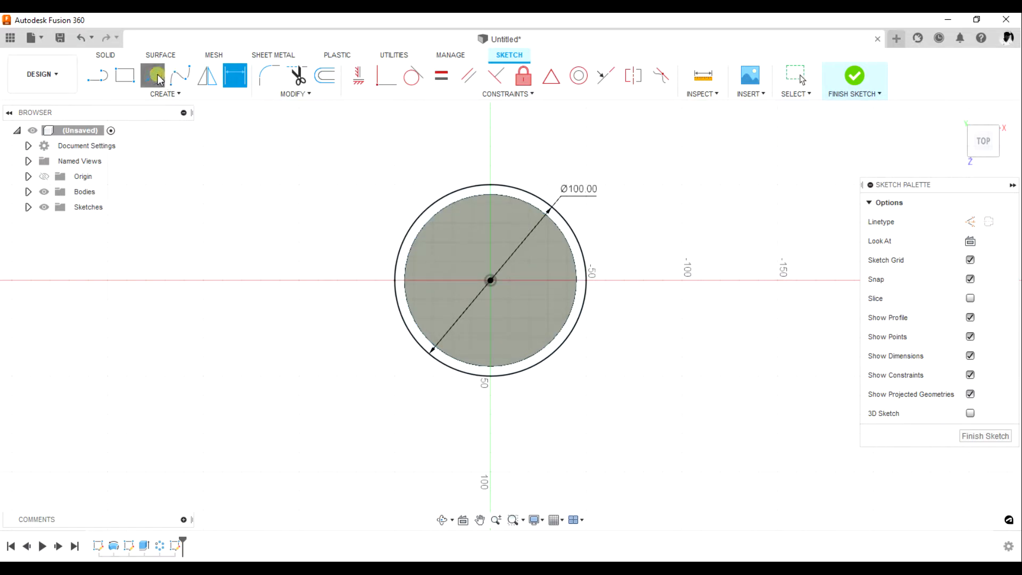
left_click(491, 281)
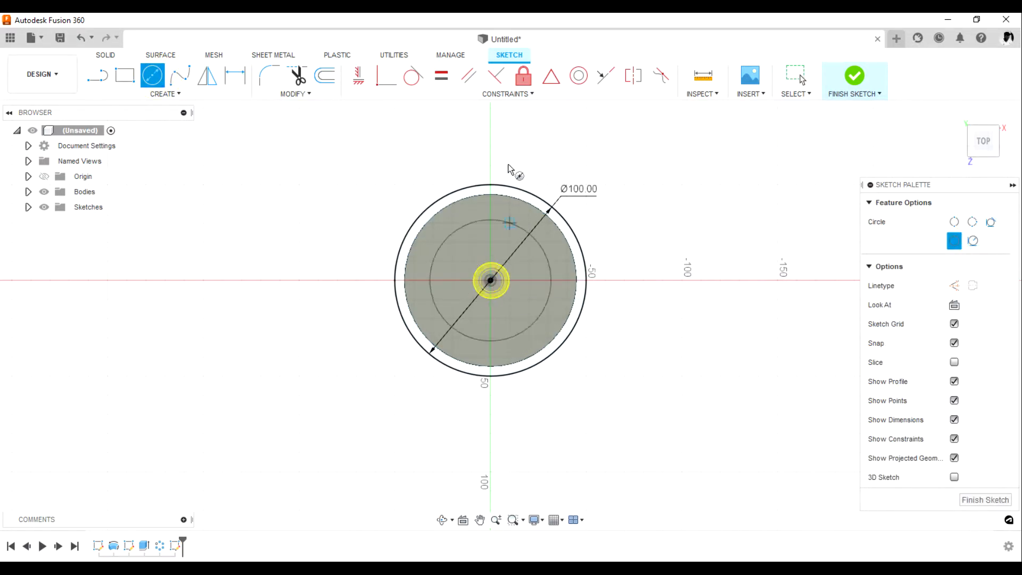
left_click(489, 127)
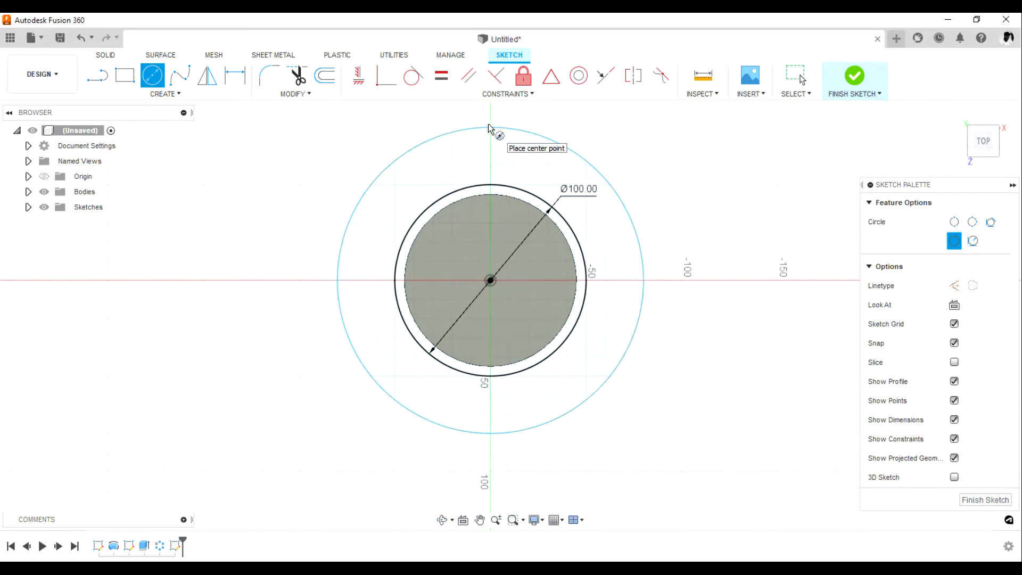
key("d")
left_click(501, 128)
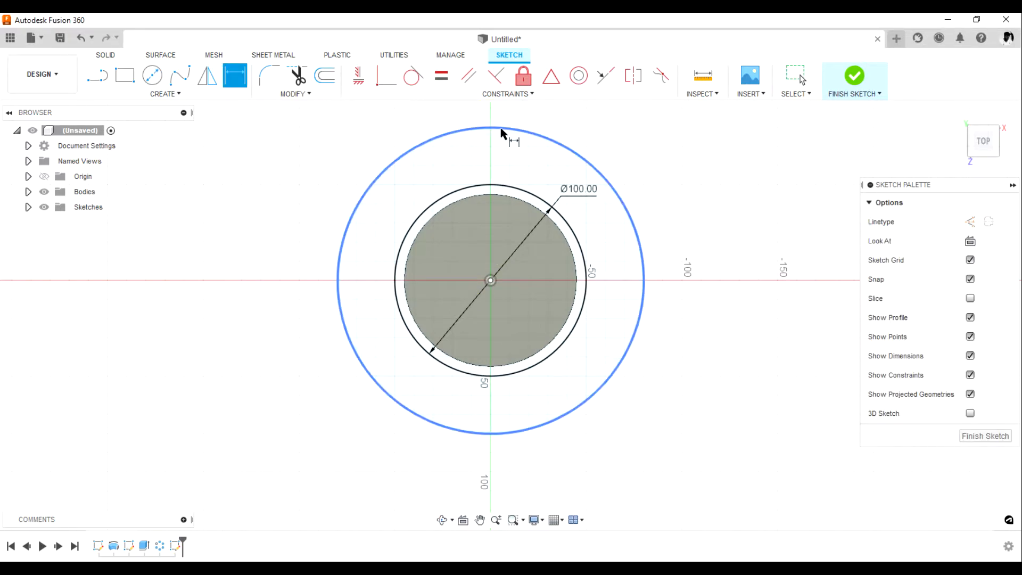
left_click(573, 137)
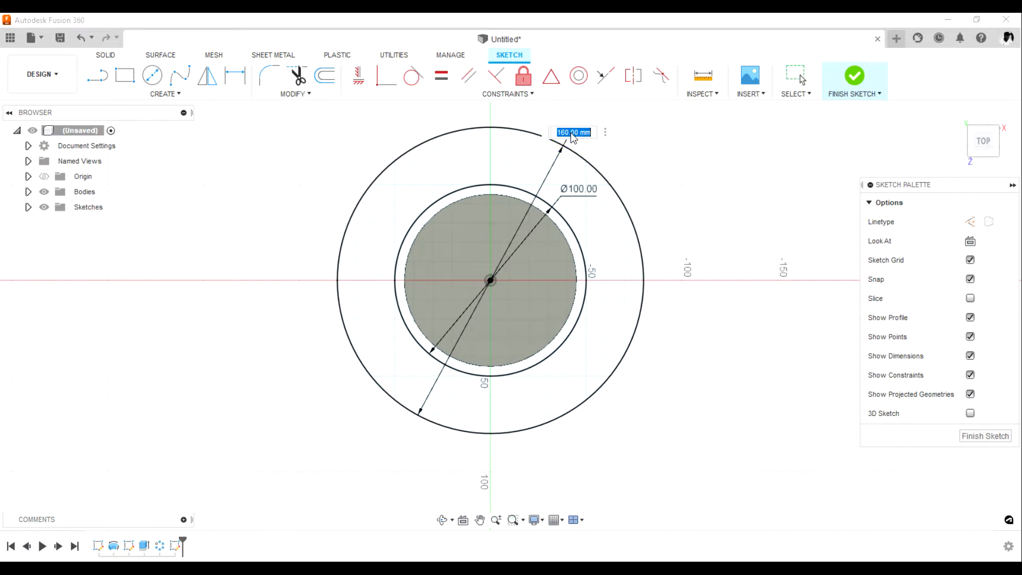
type("85*2")
key("Return")
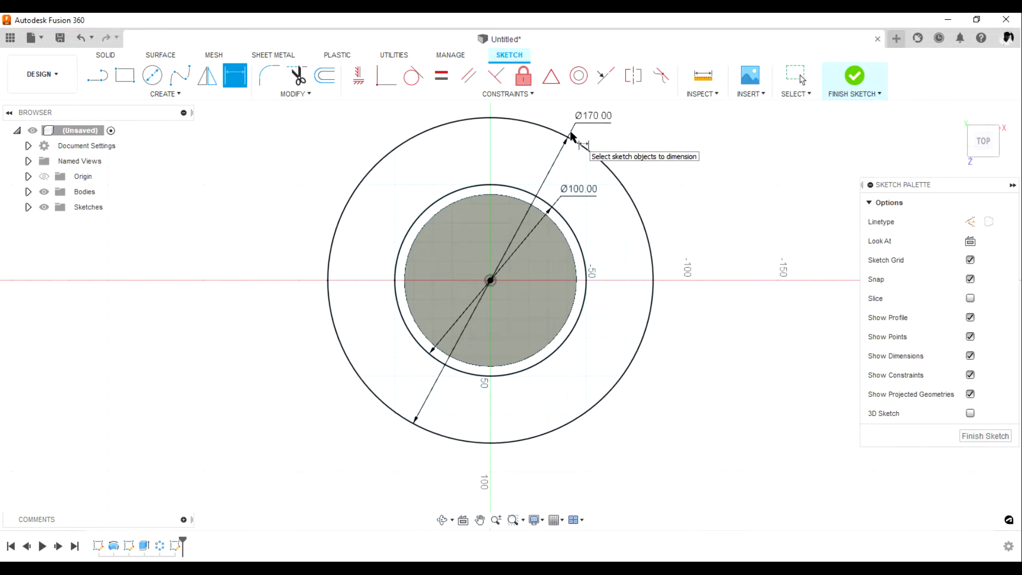
Step: Reposition the two circles' diameter dimensions to opposite sides, clear of the area above the origin
scroll(735, 191, "down", 3)
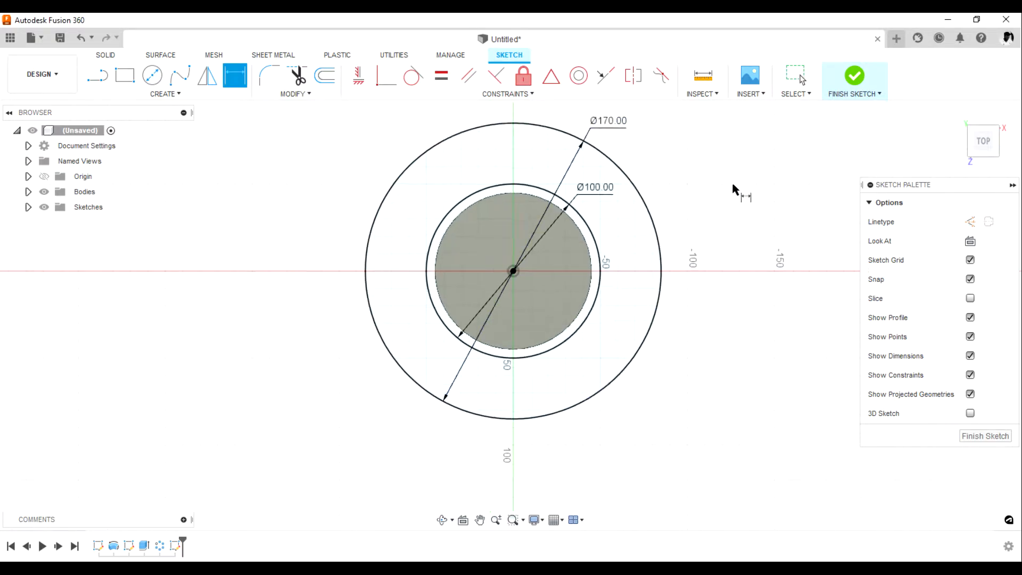
scroll(628, 121, "up", 4)
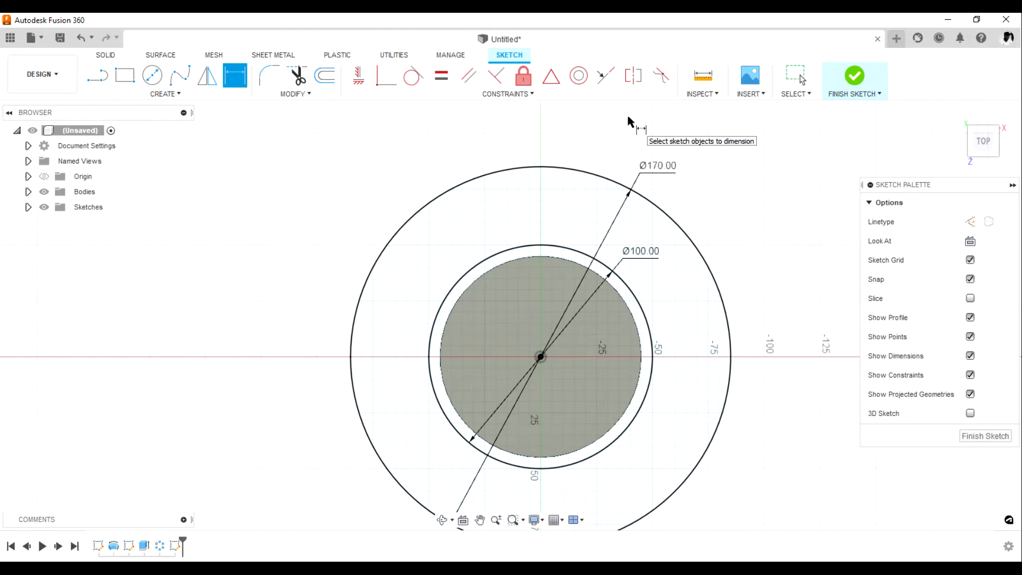
key("Escape")
left_click_drag(664, 173, 286, 283)
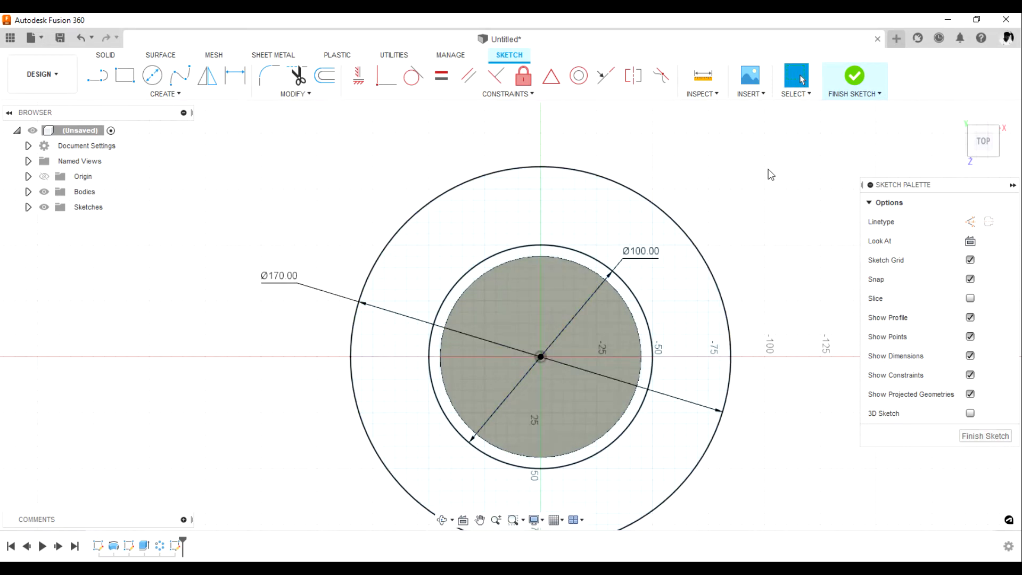
left_click_drag(633, 256, 707, 306)
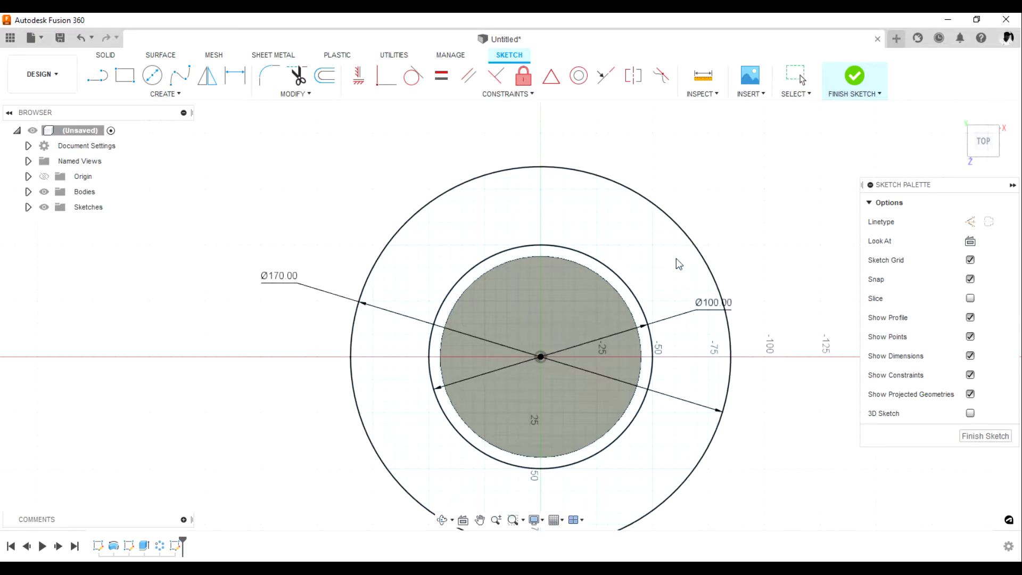
Step: Sketch a vertical line from the origin up to about 10 mm beyond the 170 mm circle
left_click(98, 75)
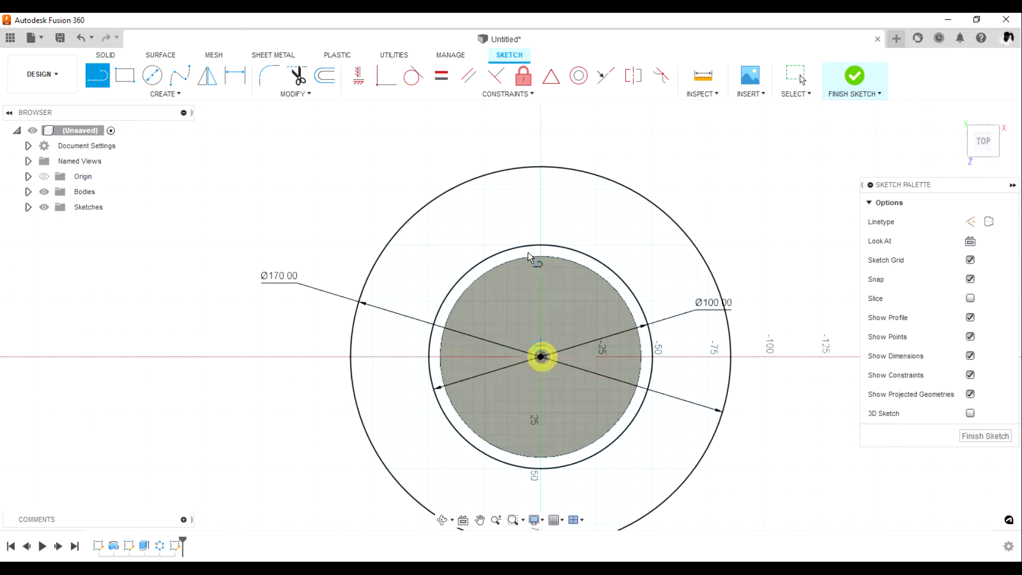
left_click(541, 357)
left_click(541, 148)
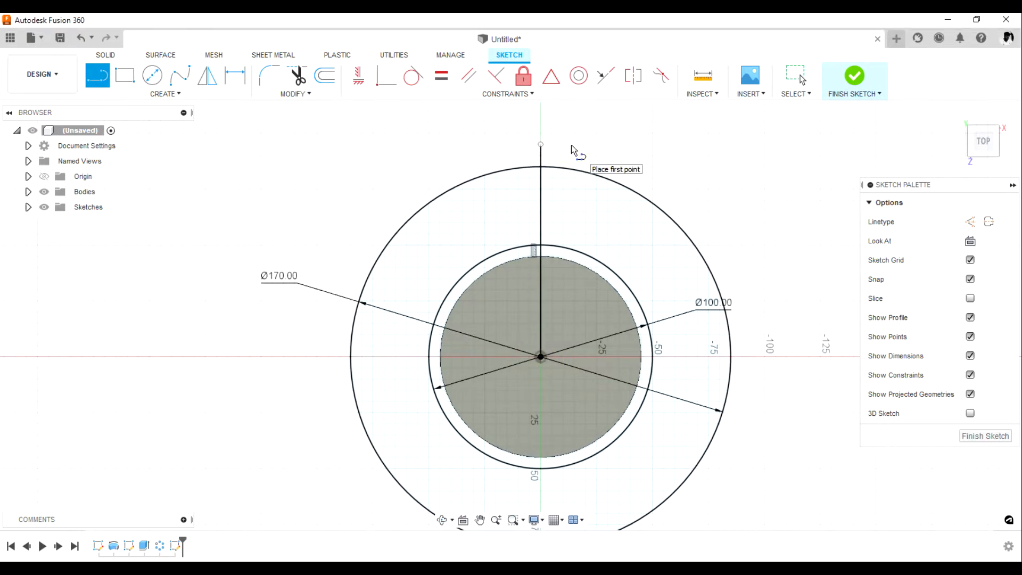
left_click(542, 145)
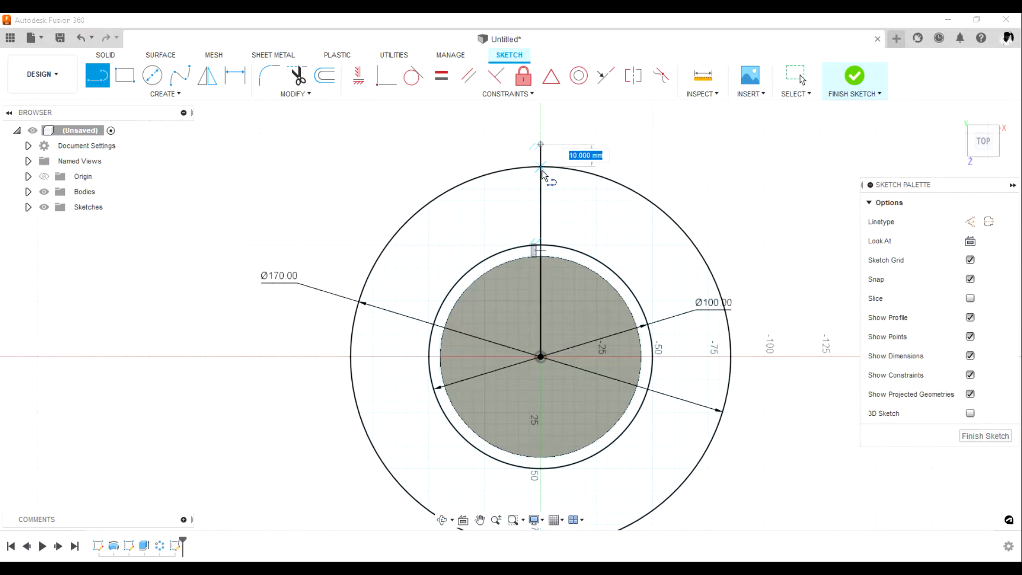
left_click(542, 169)
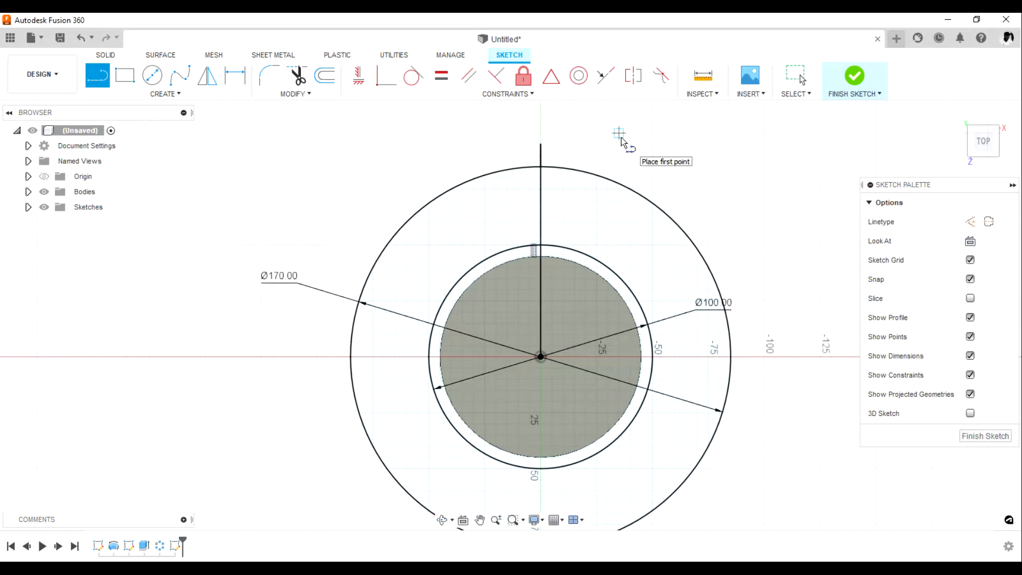
key("Escape")
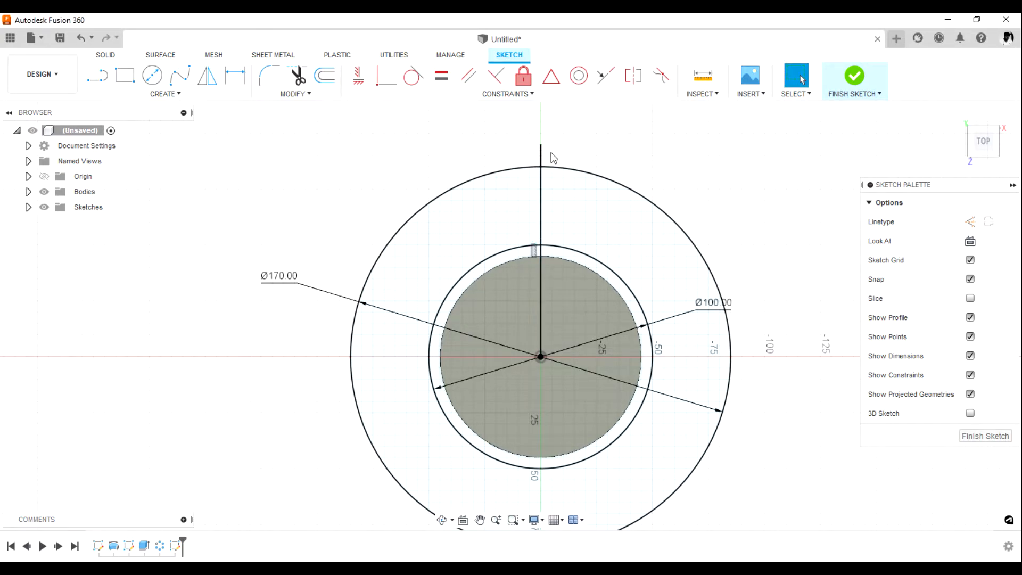
Step: Trim the vertical line's overhang beyond the outer circle and convert the remaining line to construction
left_click(296, 75)
left_click(542, 154)
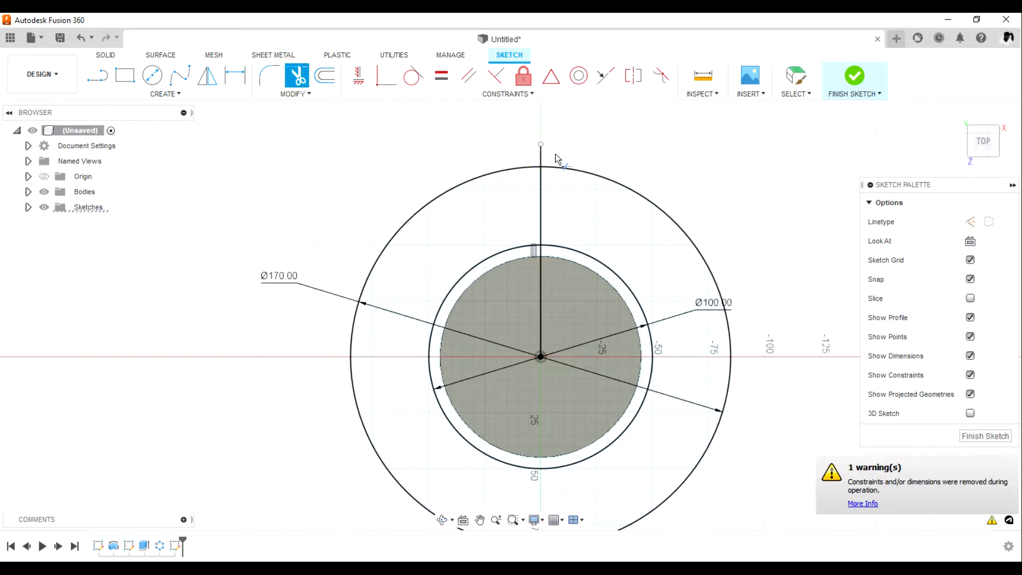
key("Escape")
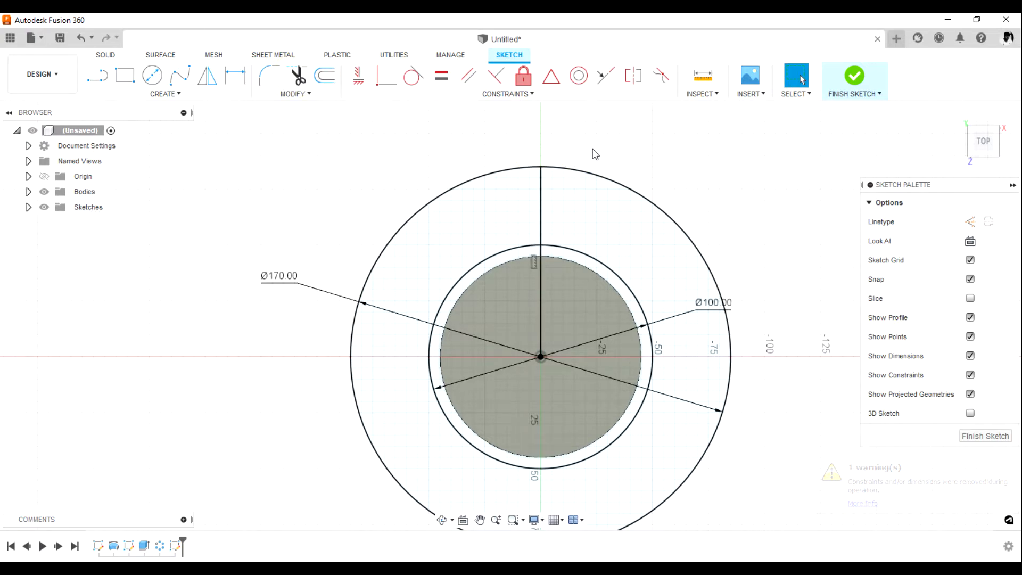
left_click(542, 221)
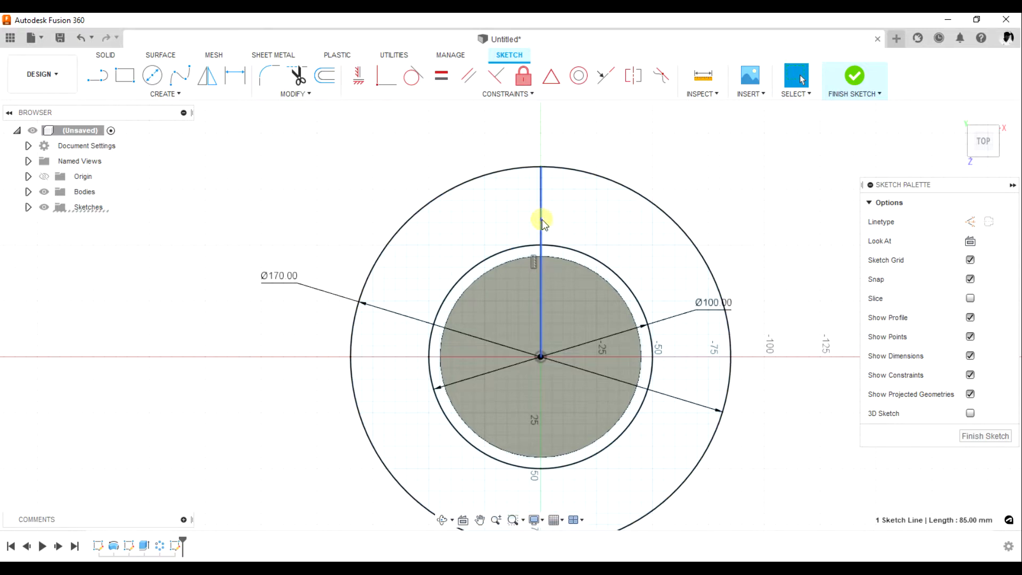
key("x")
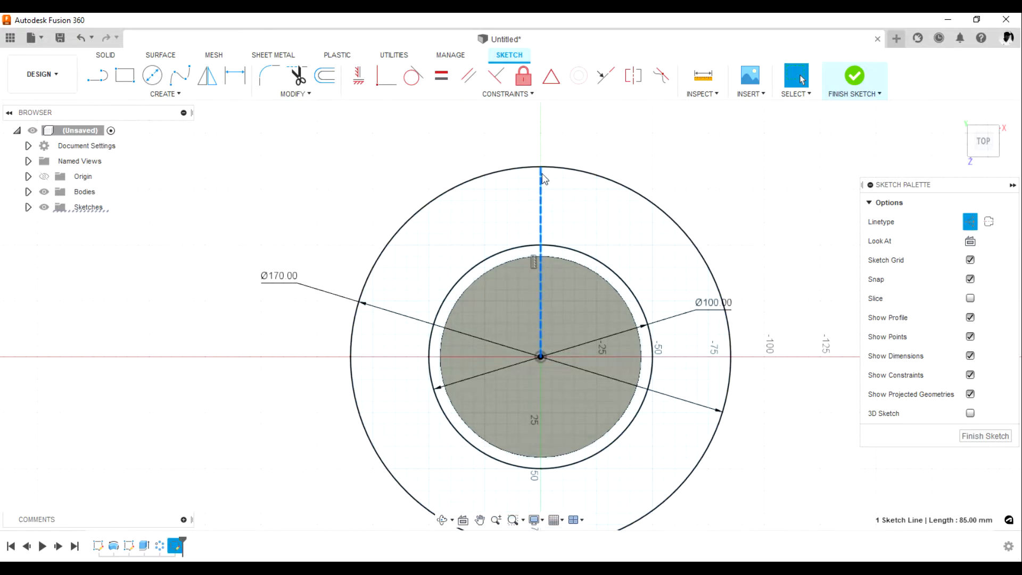
Step: Sketch a 3-point arc from the outer circle to the 100 mm circle, bulging away from the construction line on its left side
left_click(188, 94)
mouse_move(173, 150)
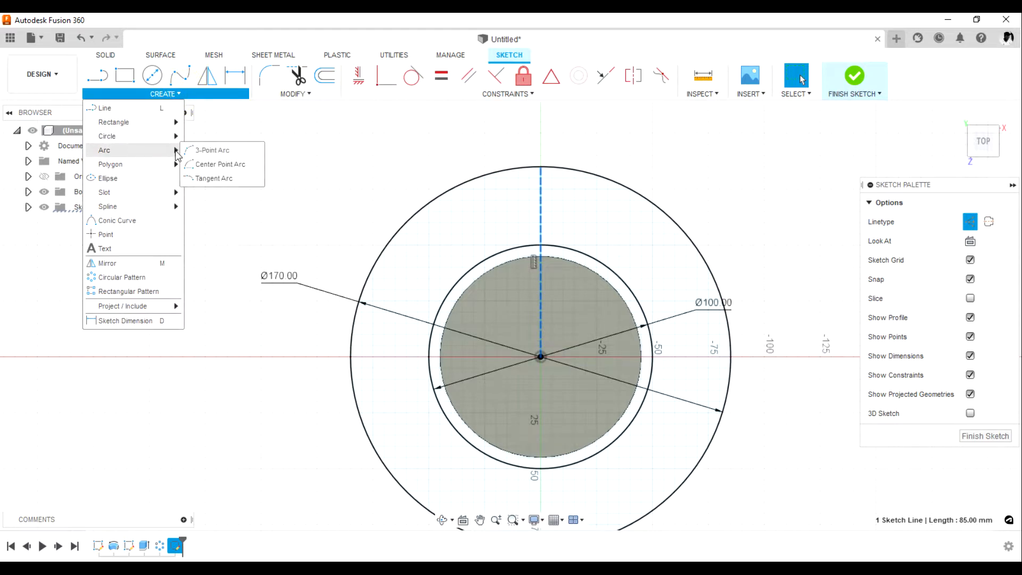
left_click(212, 151)
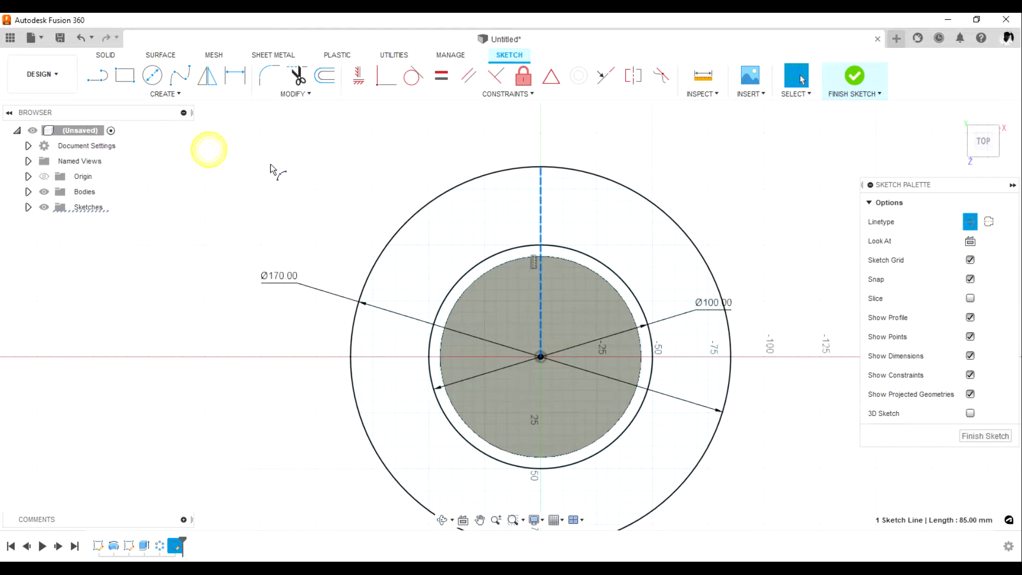
left_click(528, 169)
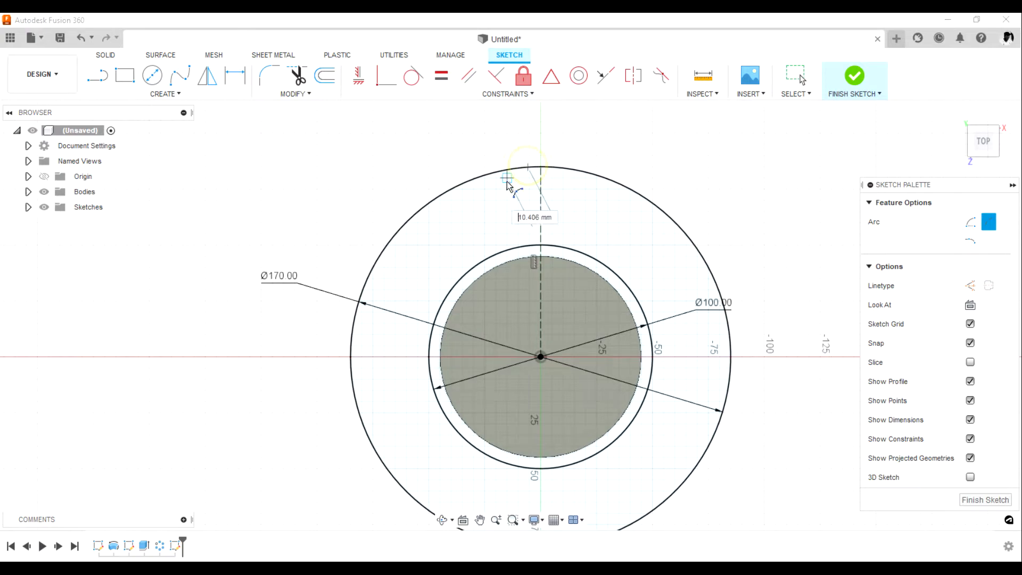
left_click(507, 250)
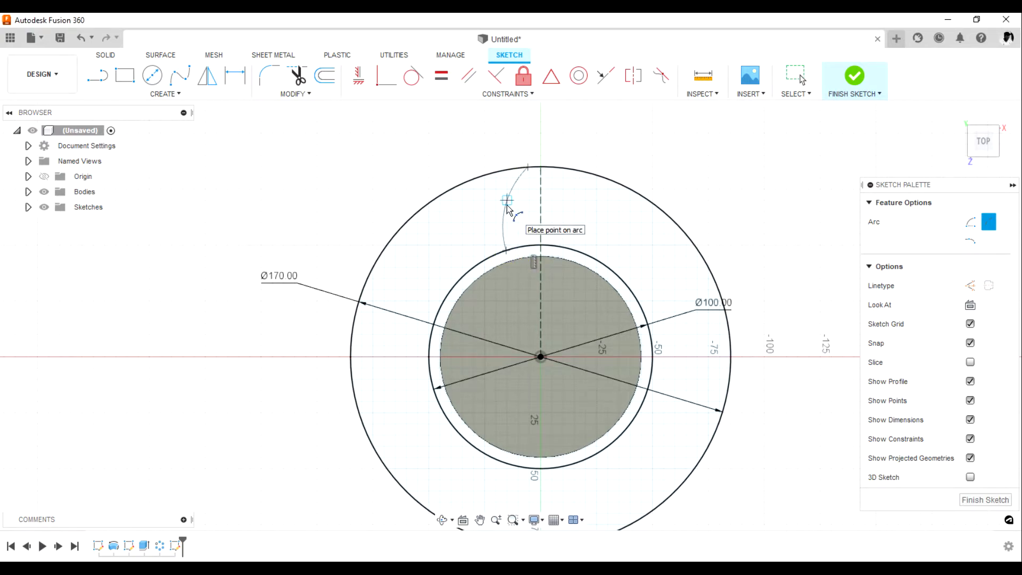
left_click(507, 205)
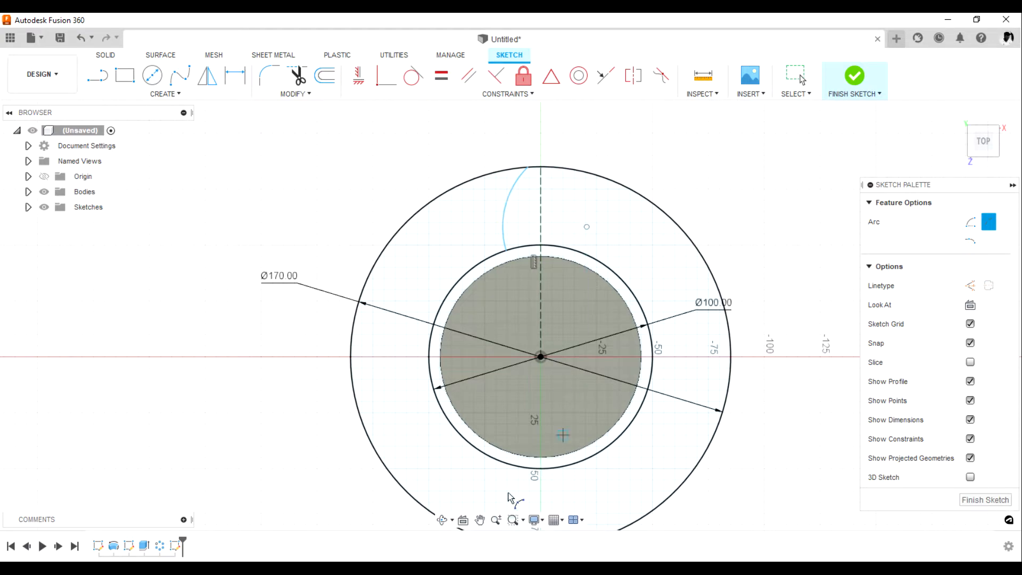
Step: Dimension the horizontal distance between the arc's upper endpoint and the construction line's upper end as 15/2 (7.5 mm)
left_click(480, 570)
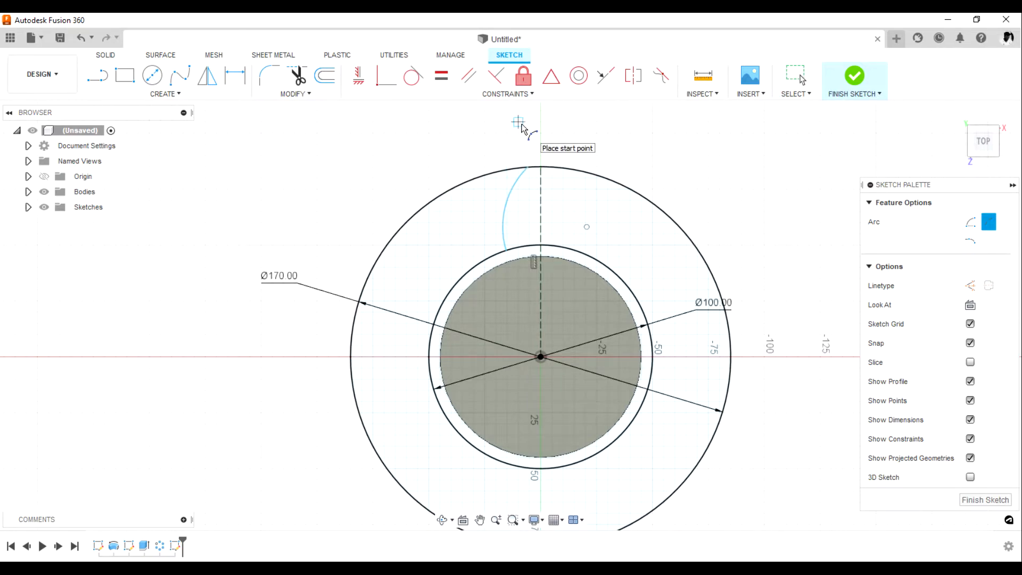
key("d")
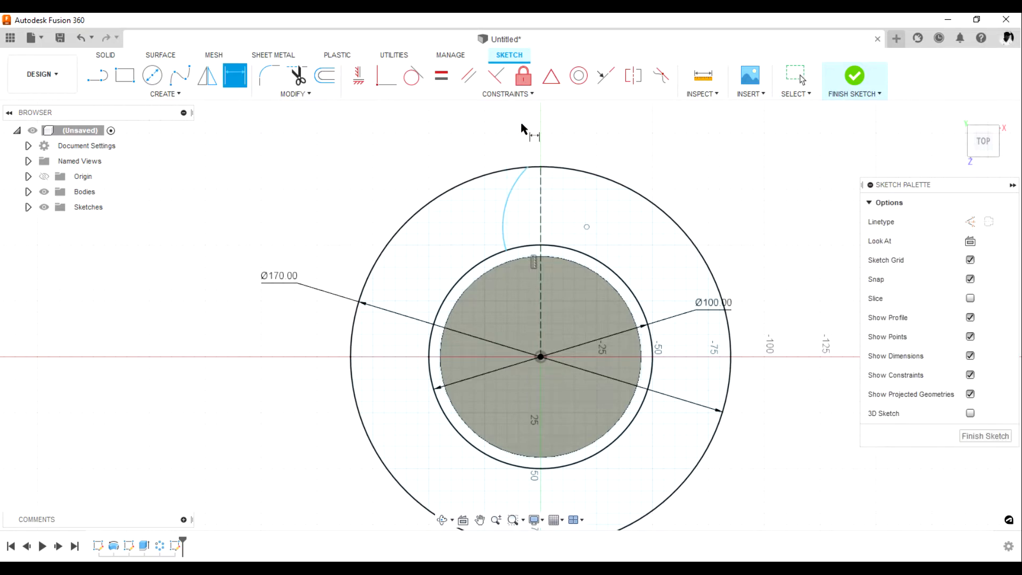
left_click(541, 169)
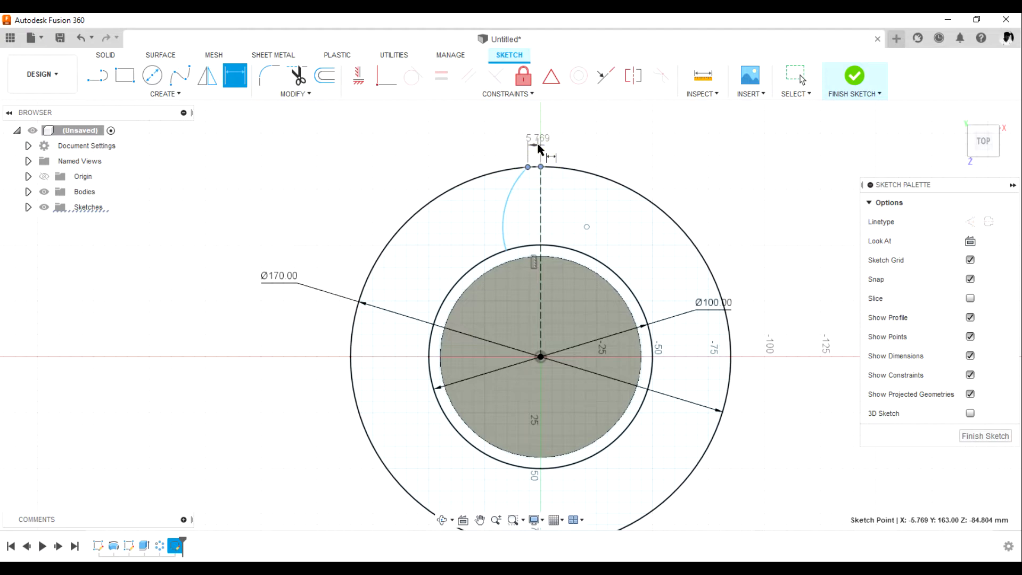
left_click(541, 148)
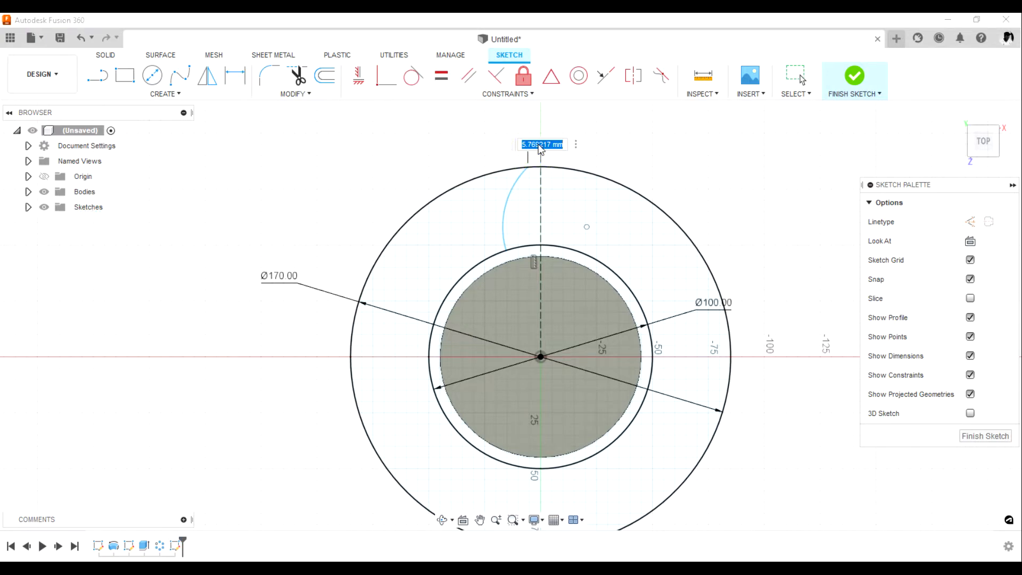
type("15/2")
key("Return")
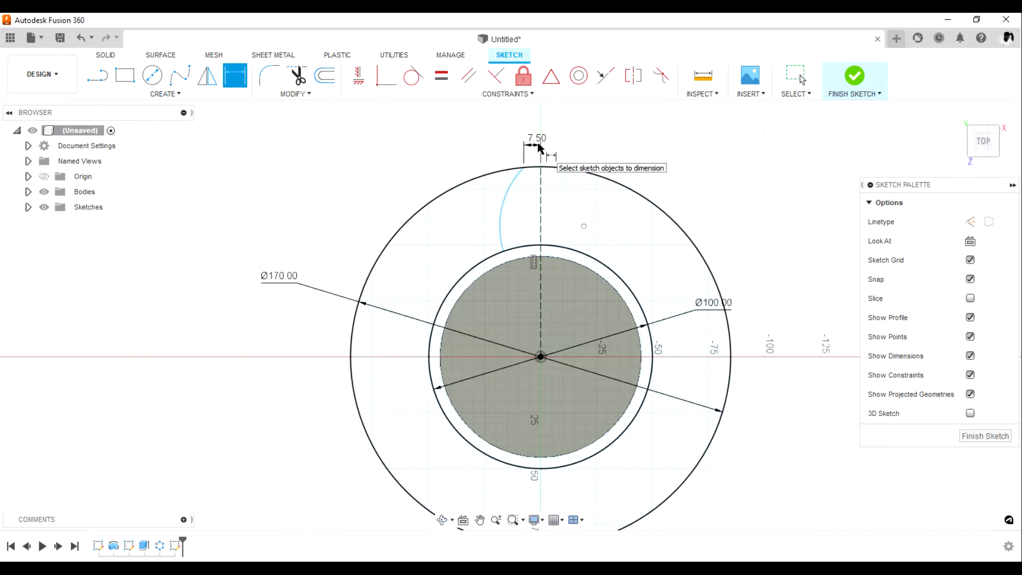
Step: Dimension the distance from the arc's lower endpoint to the construction line as 40/2 (20 mm)
left_click(541, 239)
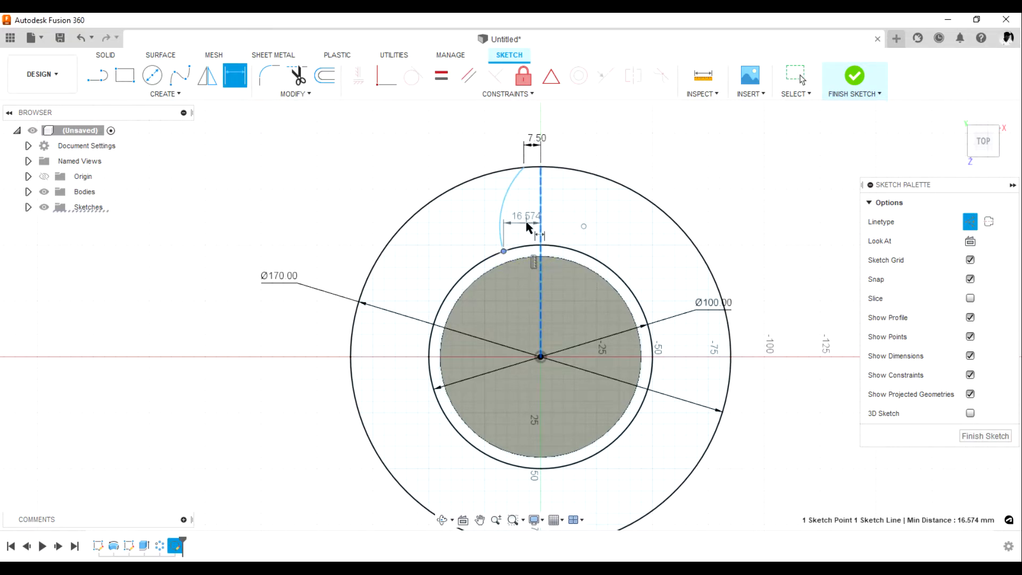
left_click(538, 118)
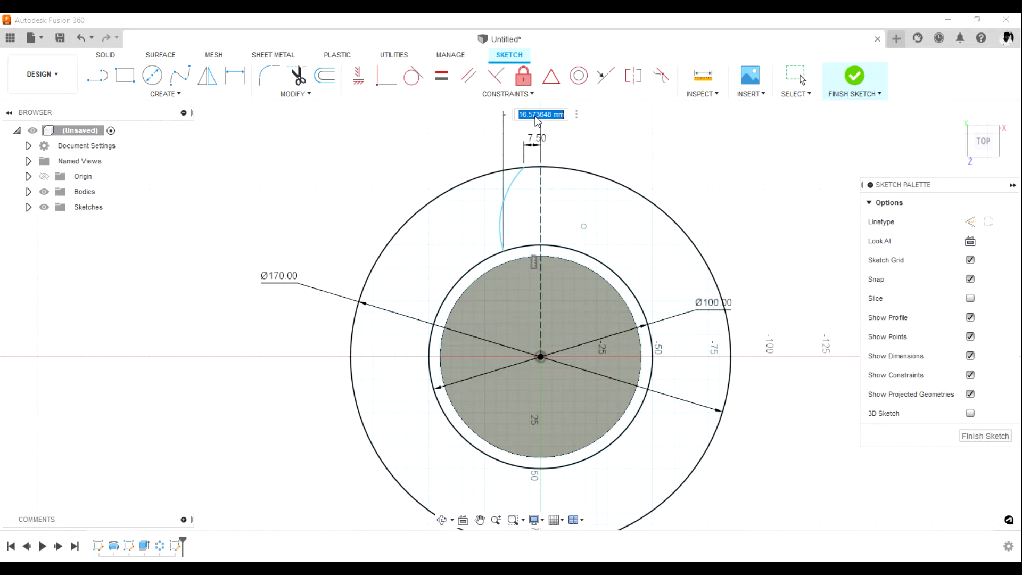
type("40/2")
key("Return")
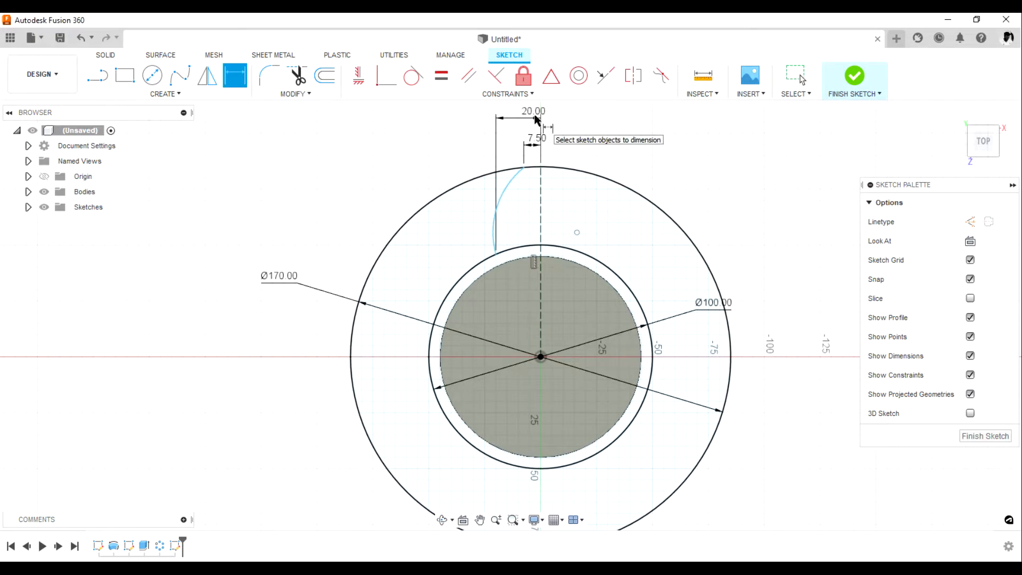
Step: Dimension the tooth flank arc's radius to 65 mm
left_click(502, 200)
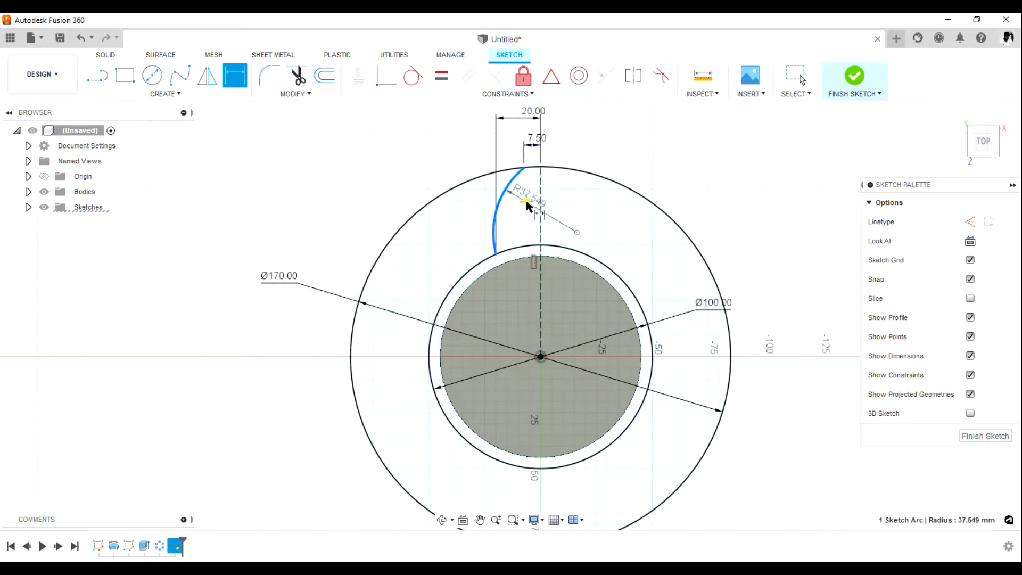
left_click(530, 205)
type("65")
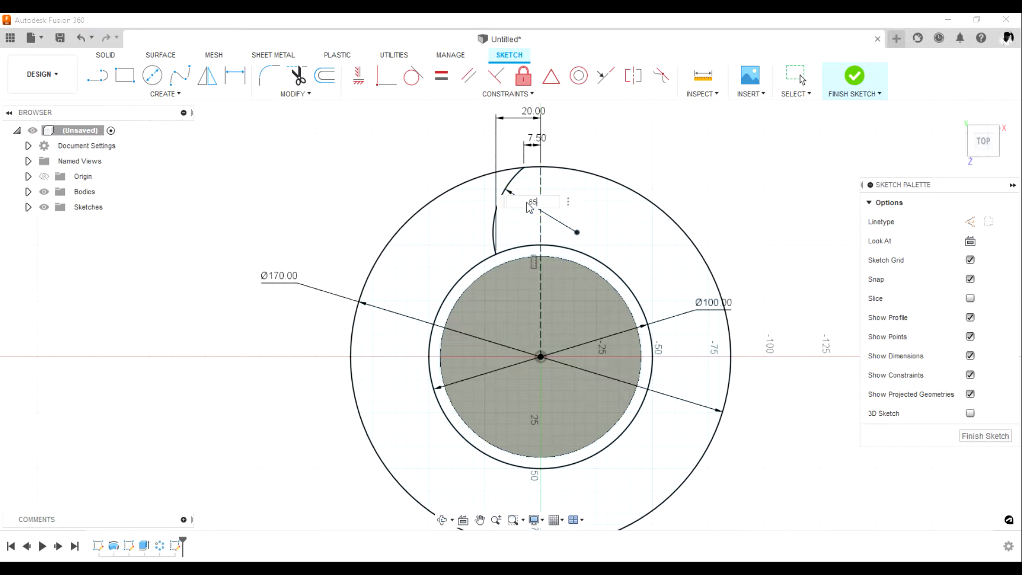
key("Return")
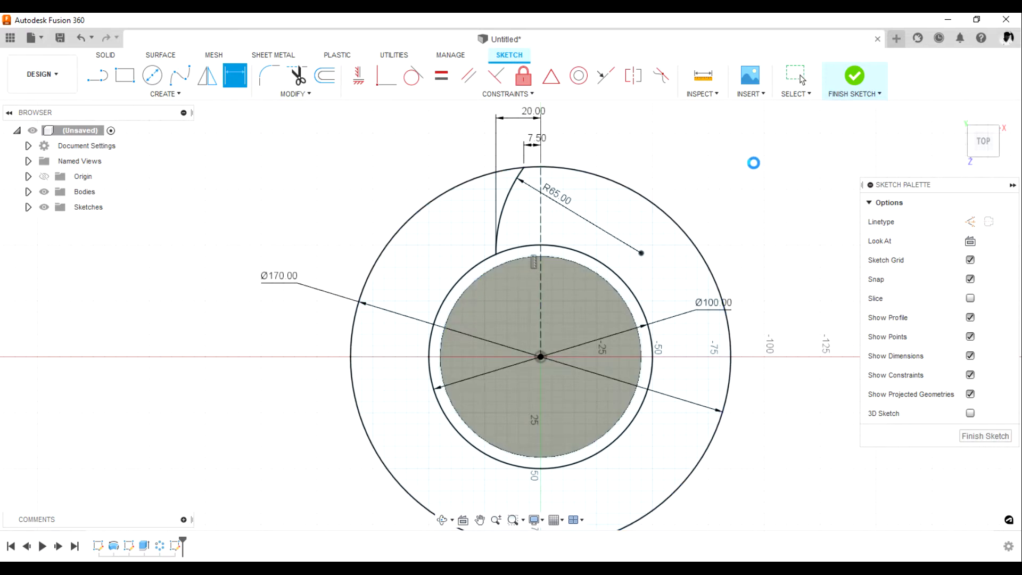
Step: Mirror the tooth flank arc across the vertical construction line to form the opposite flank
key("Escape")
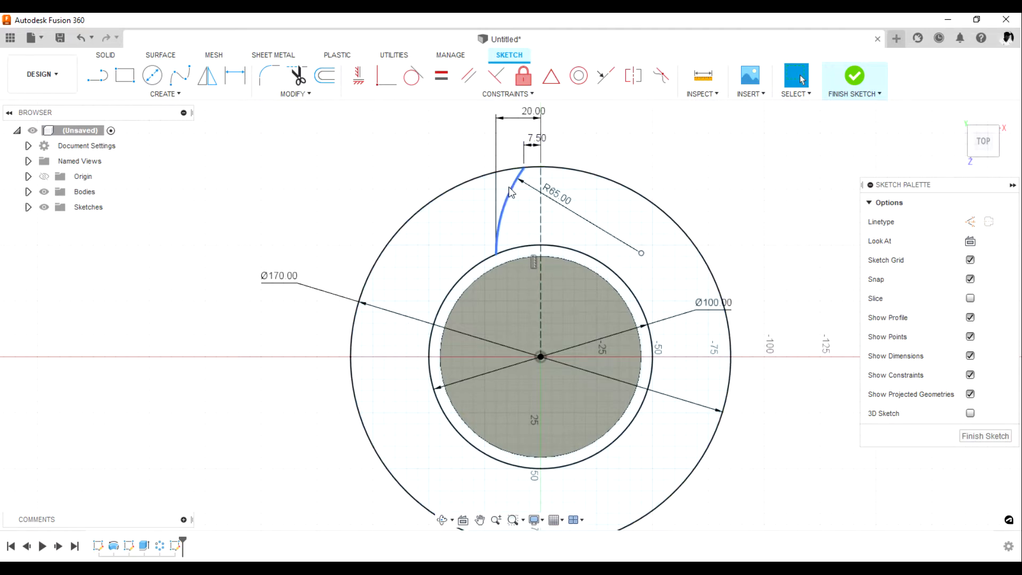
left_click(207, 75)
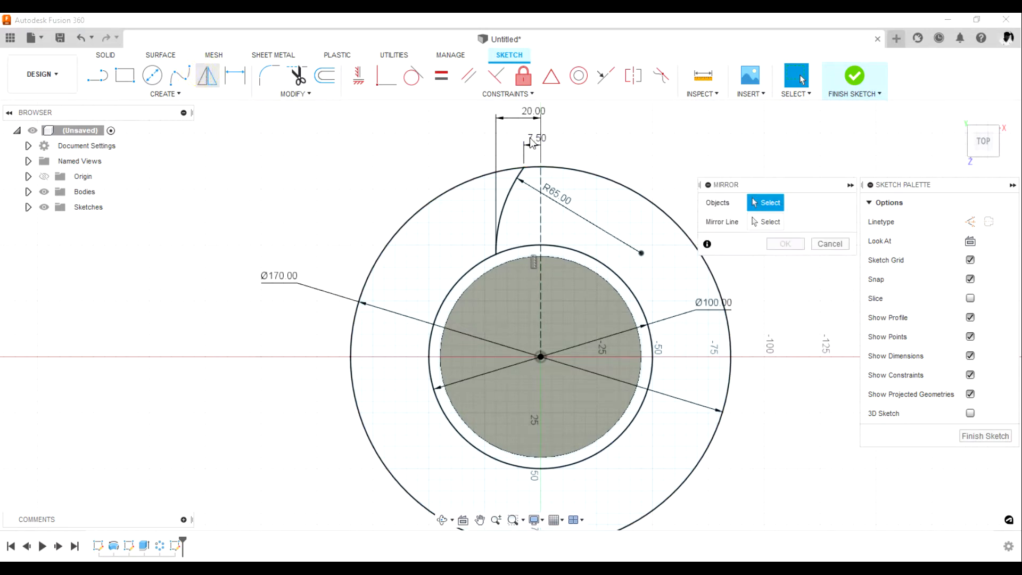
left_click(506, 197)
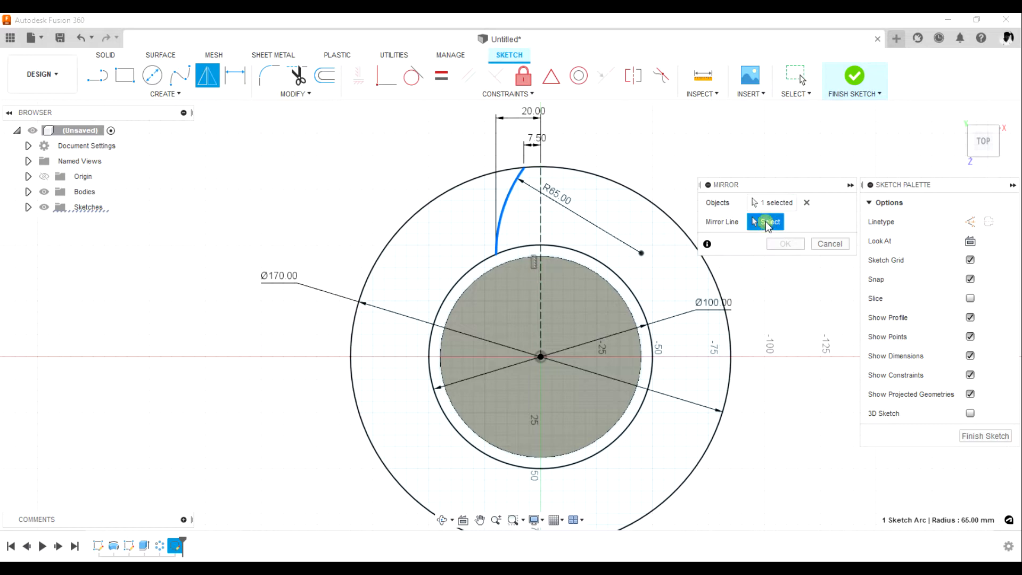
left_click(540, 170)
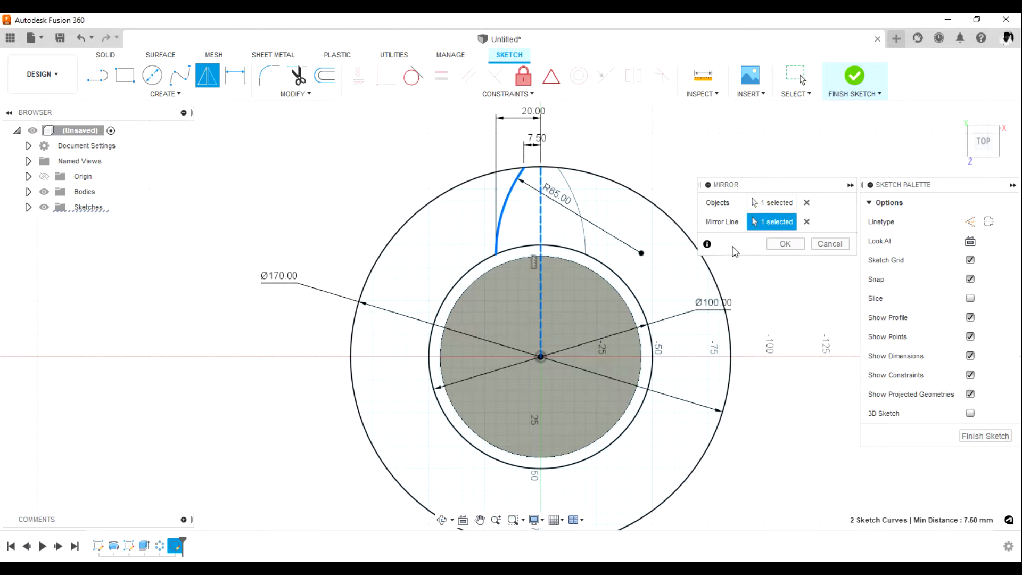
left_click(782, 244)
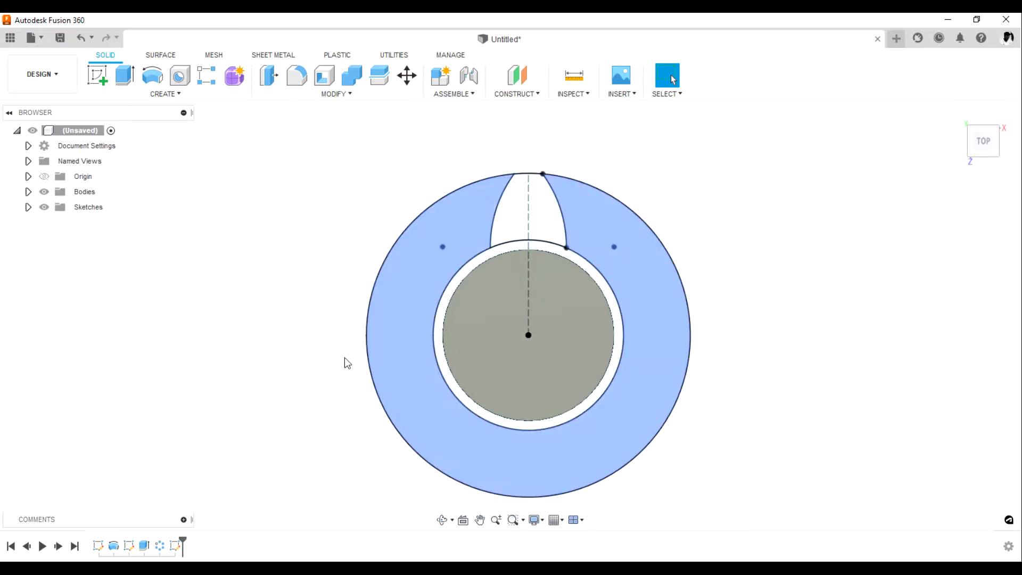
Step: Reopen the tooth sketch for editing and trim the 170 mm circle outside the two flanks, keeping only the tooth tip
right_click(175, 548)
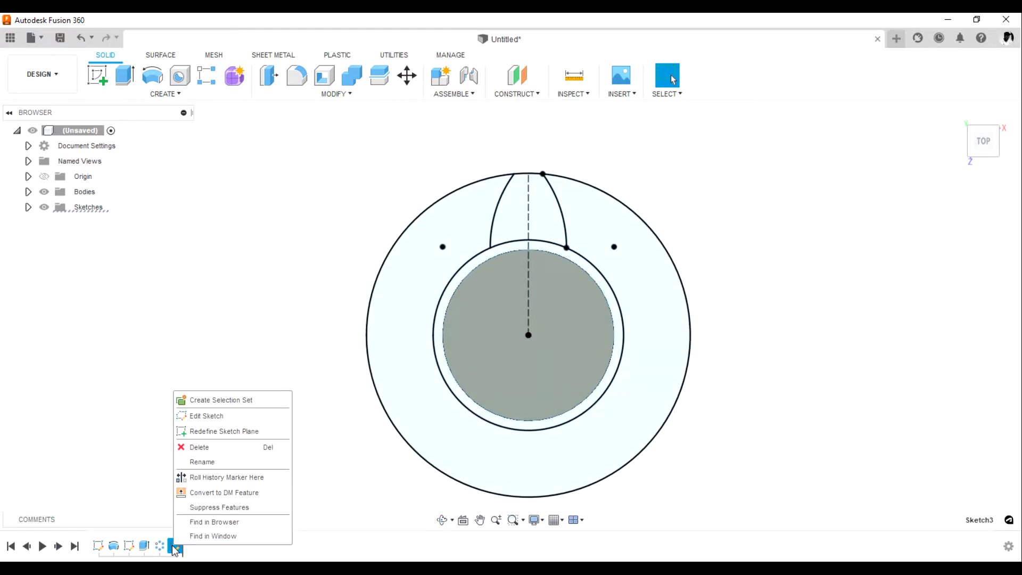
left_click(207, 416)
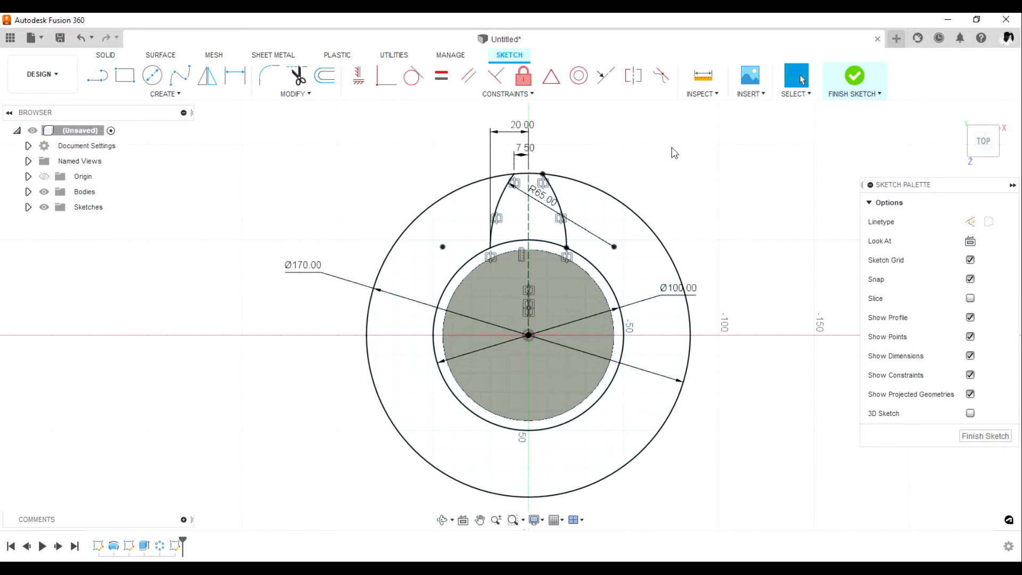
left_click(297, 75)
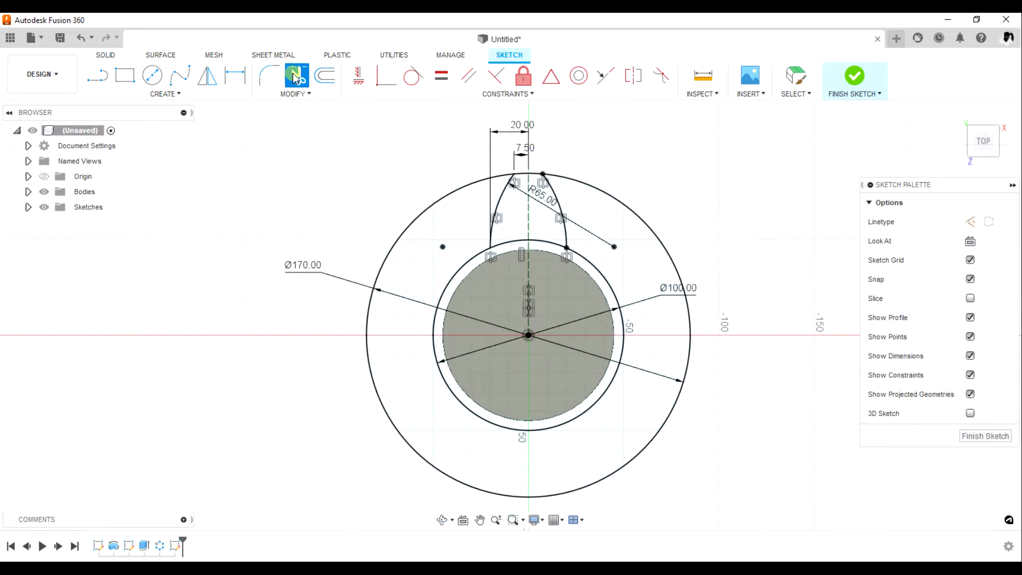
left_click(596, 190)
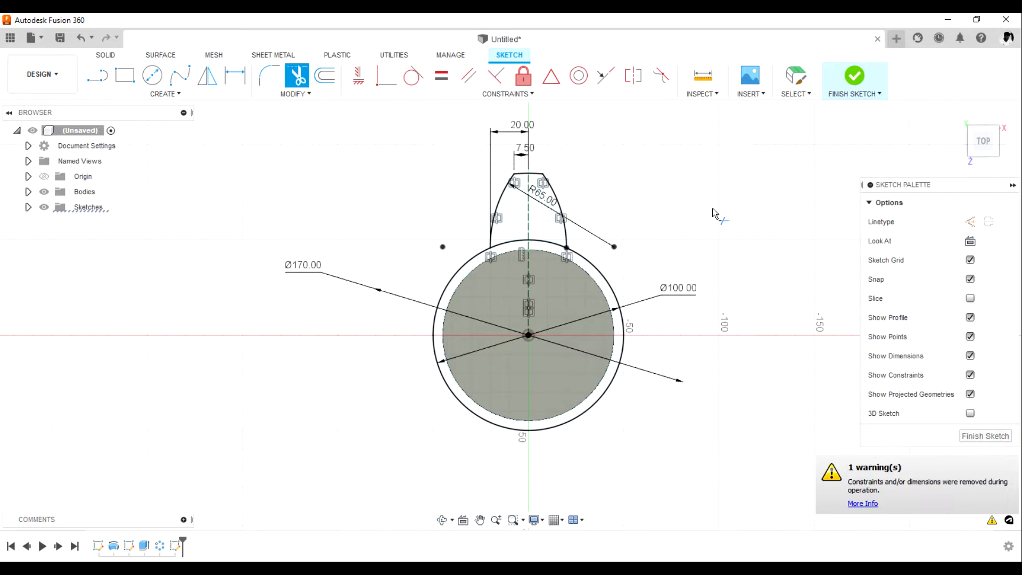
key("Escape")
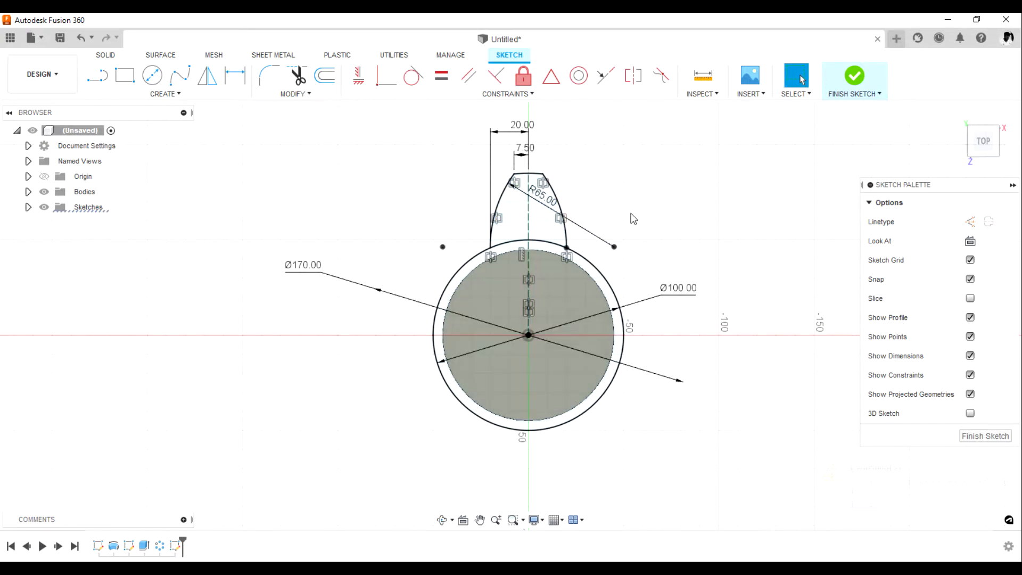
Step: Create a full circular pattern of the two flank arcs and the tip arc around the sketch center with quantity 6
scroll(439, 216, "down", 2)
scroll(593, 164, "up", 2)
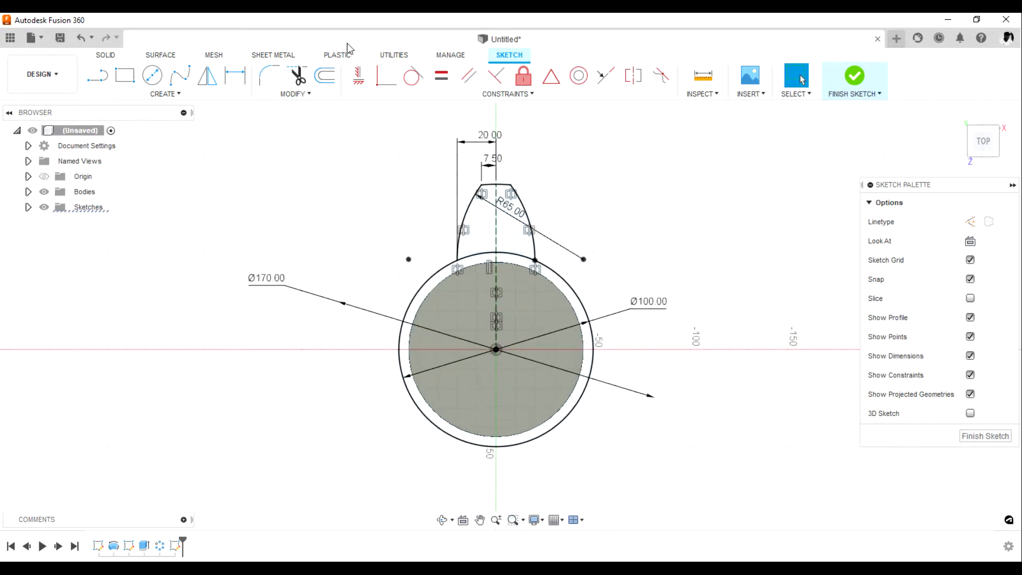
left_click(174, 96)
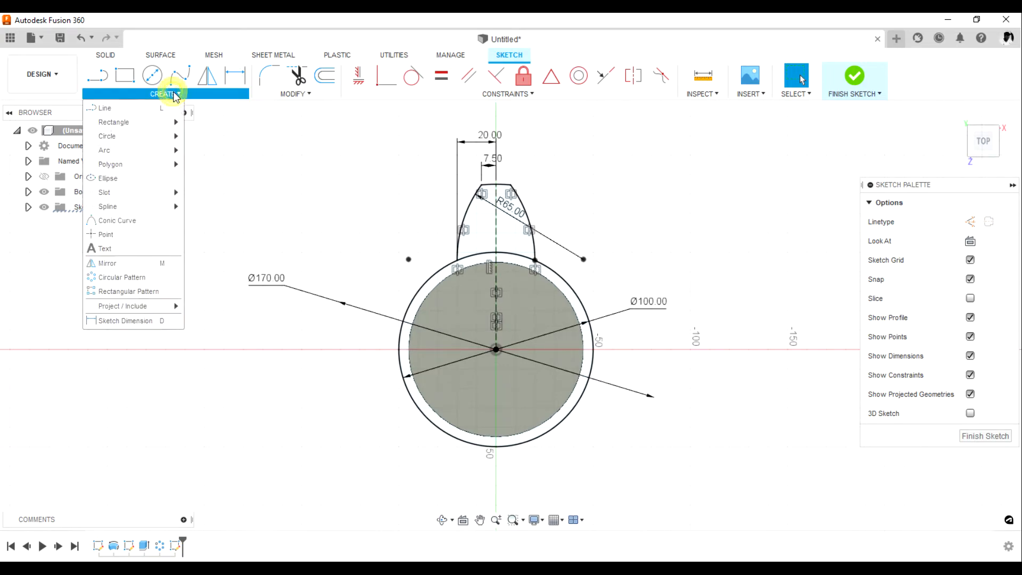
left_click(114, 275)
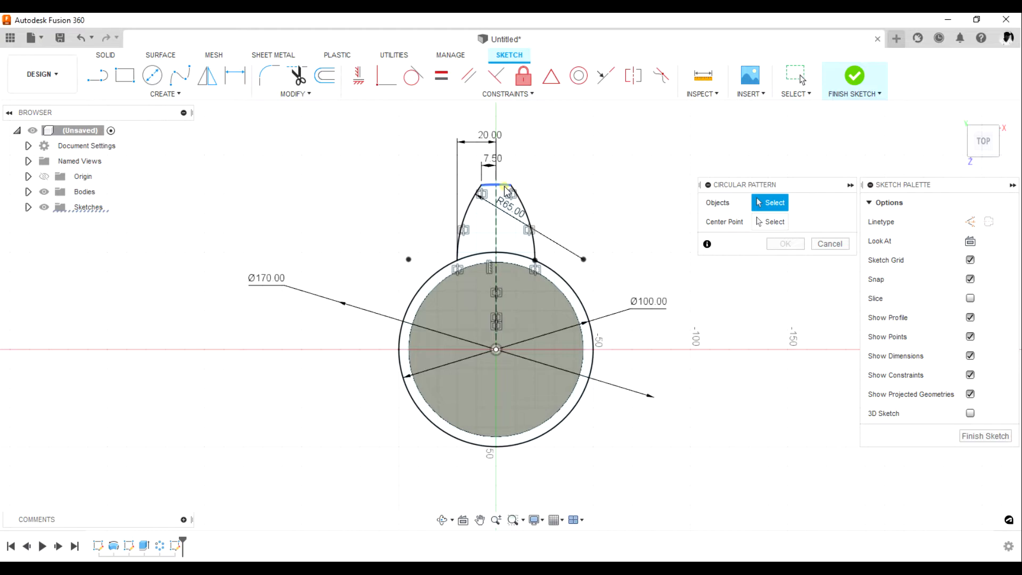
left_click(521, 205)
left_click(467, 209)
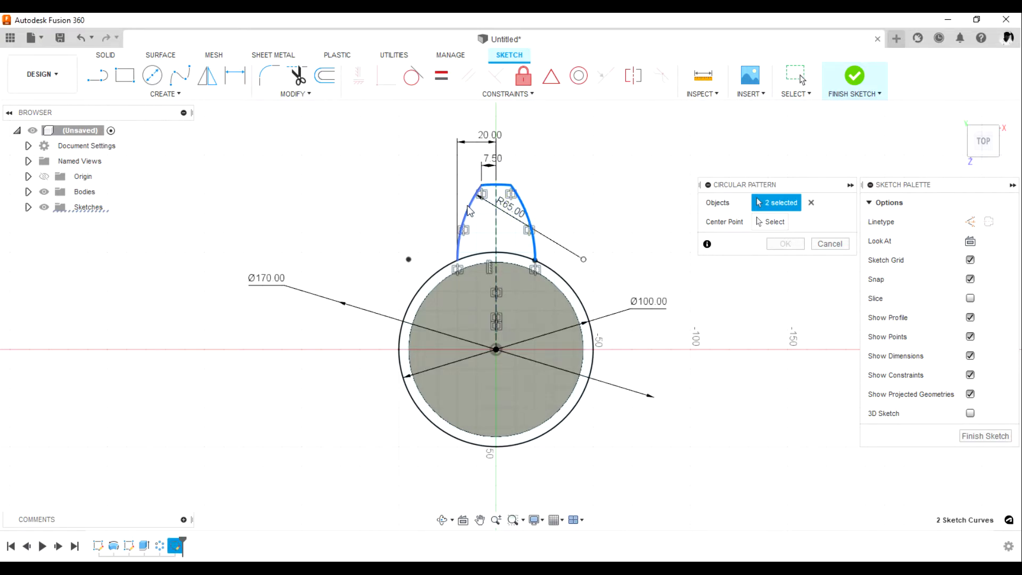
left_click(469, 211)
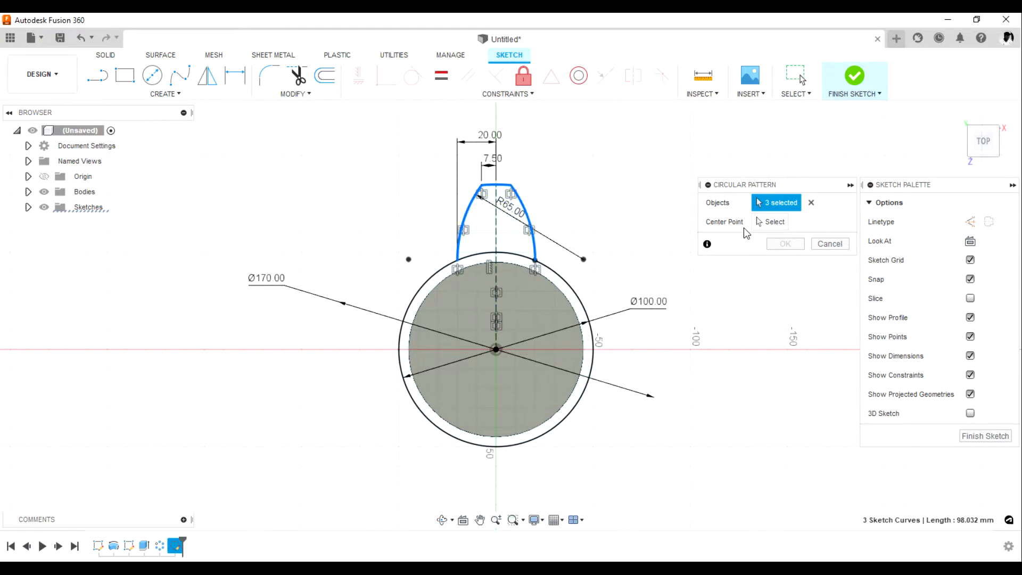
left_click(773, 223)
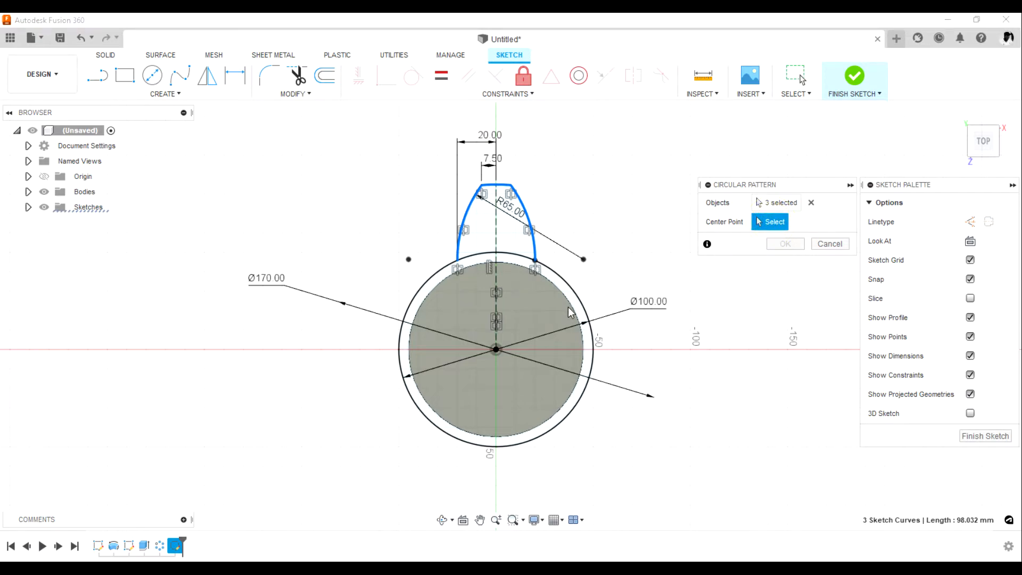
left_click(496, 350)
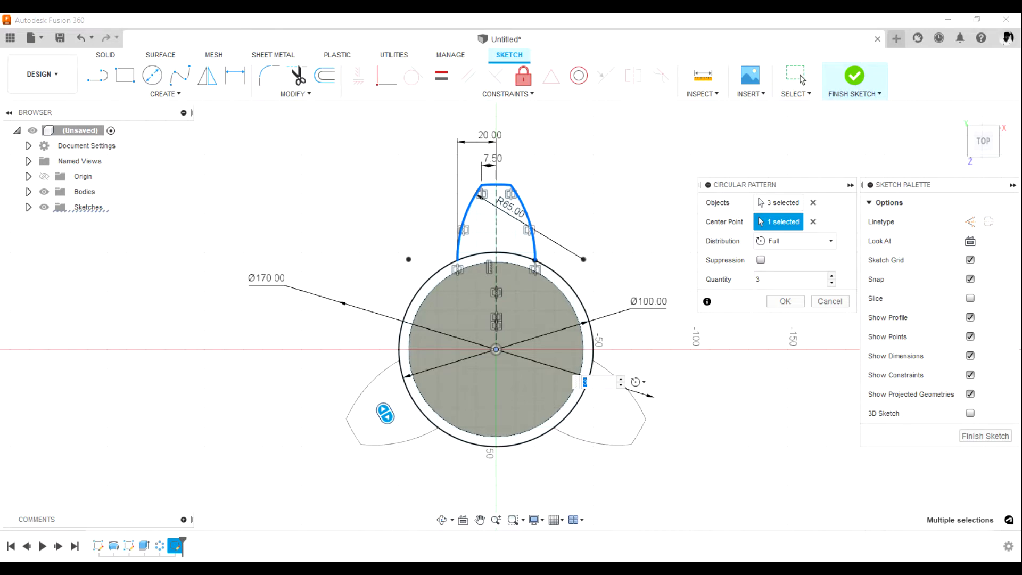
type("6")
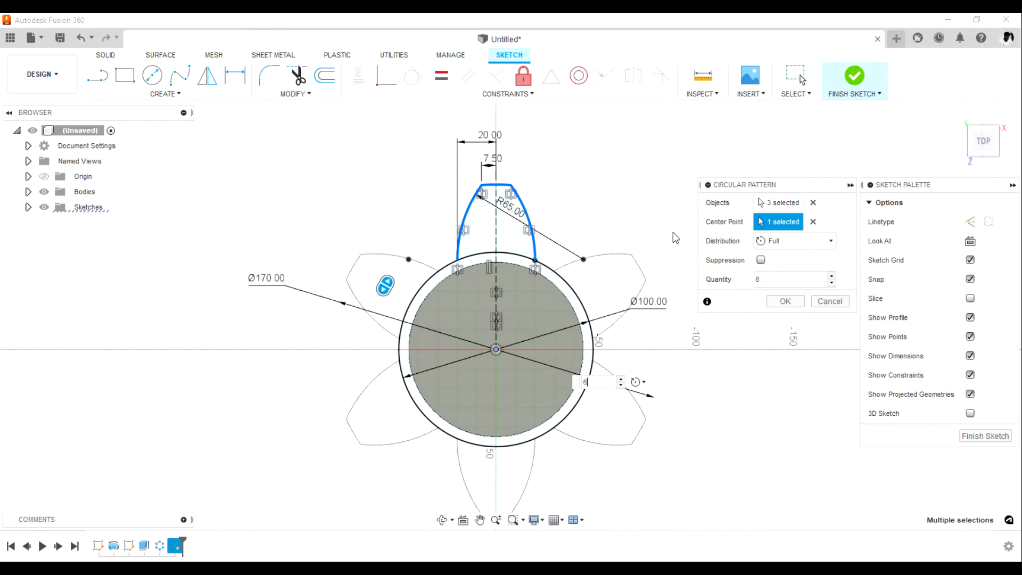
left_click(786, 301)
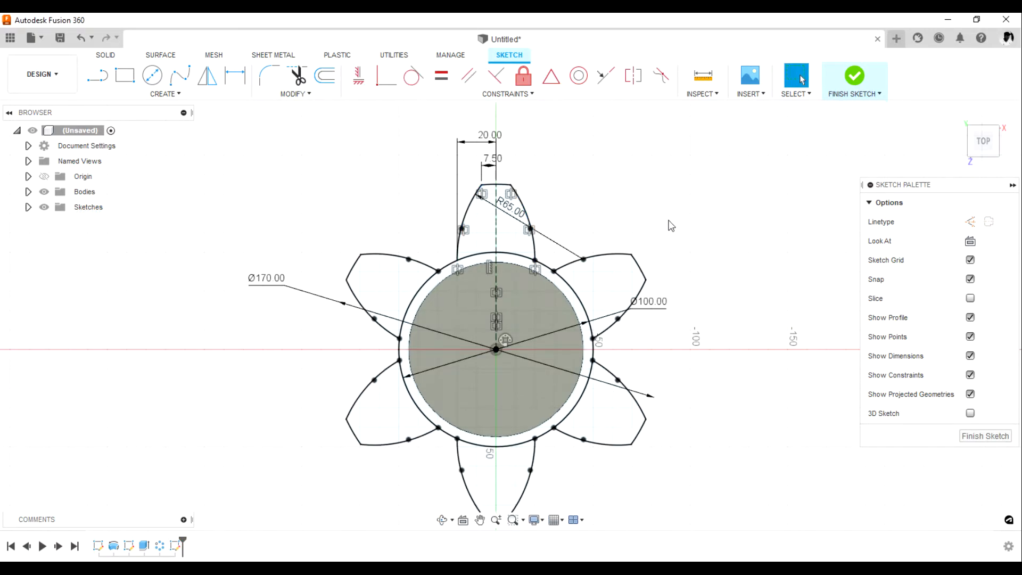
Step: Trim the 100 mm circle segments beneath all six teeth so the teeth and root arcs form one continuous outline
scroll(532, 212, "down", 2)
scroll(447, 273, "up", 2)
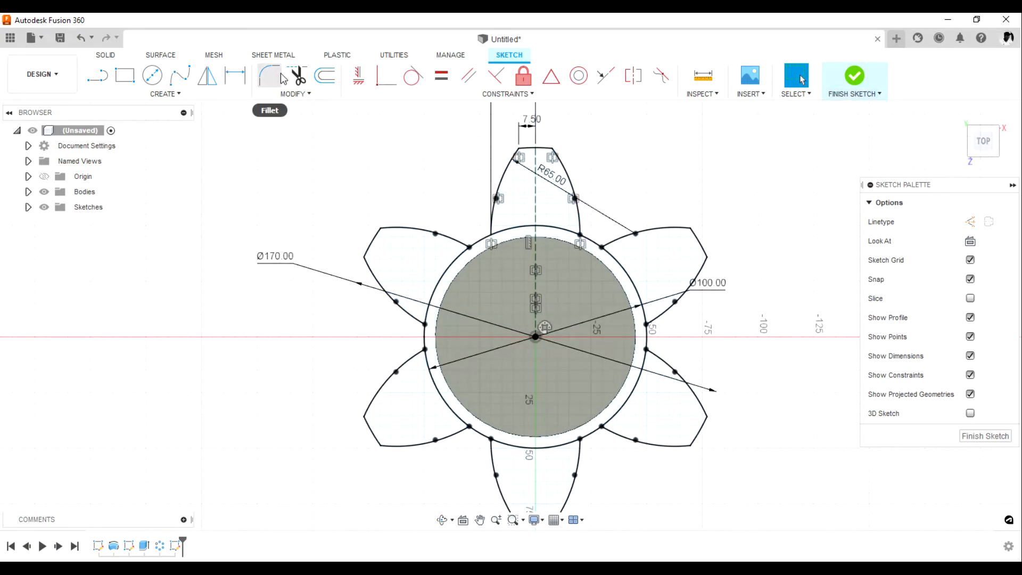
left_click(297, 75)
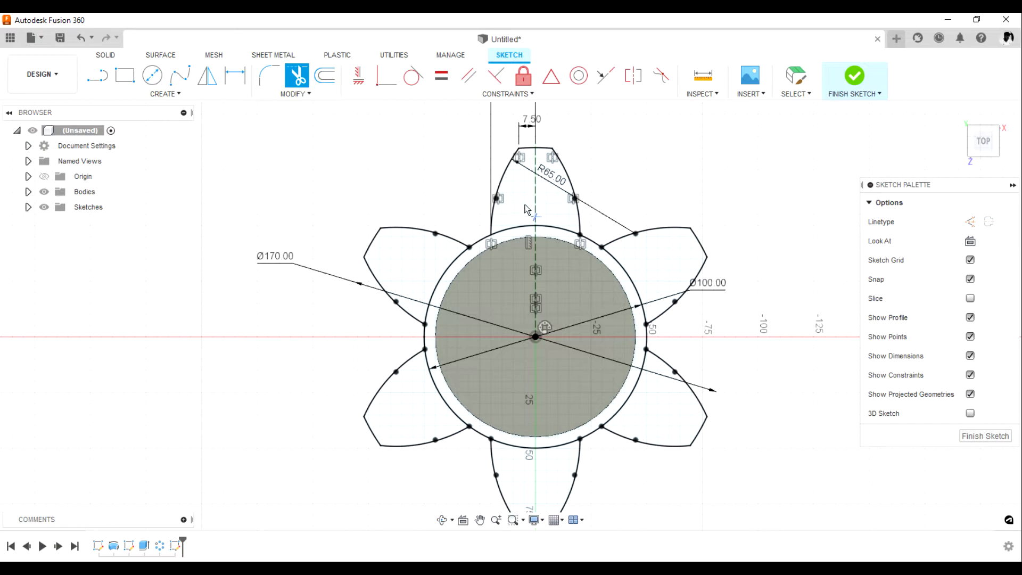
left_click(519, 226)
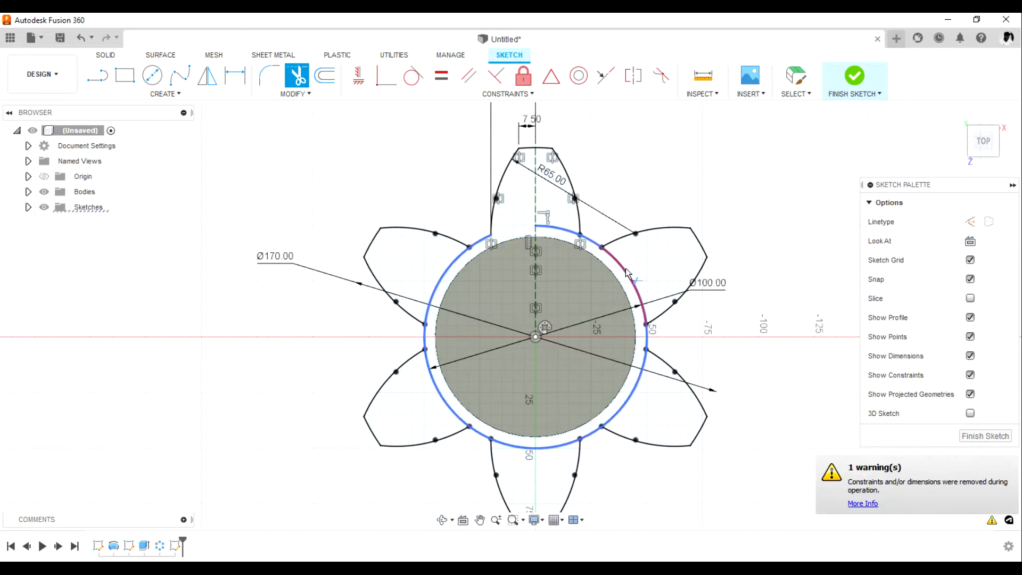
left_click(554, 230)
left_click(625, 261)
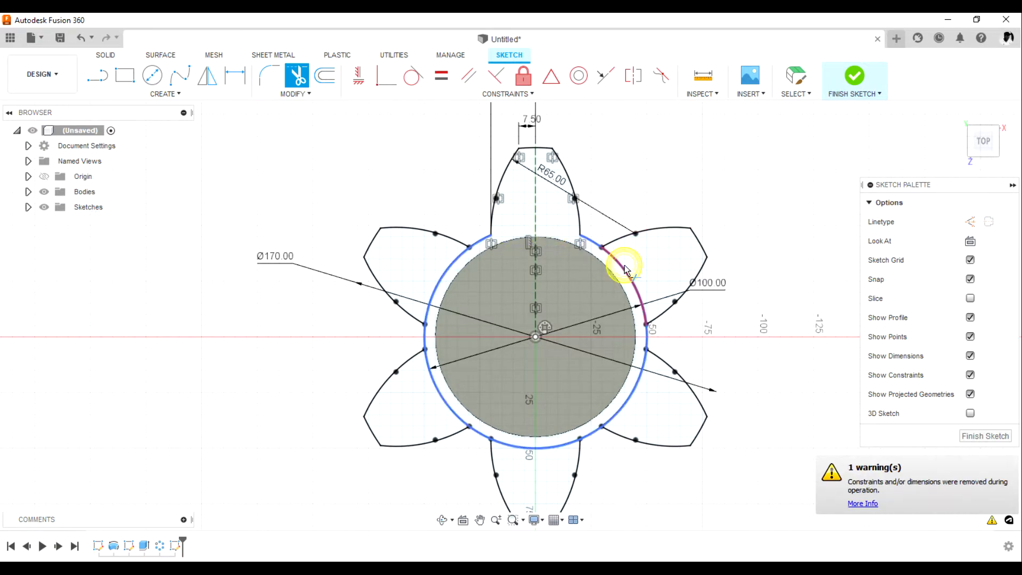
left_click(623, 403)
left_click(554, 447)
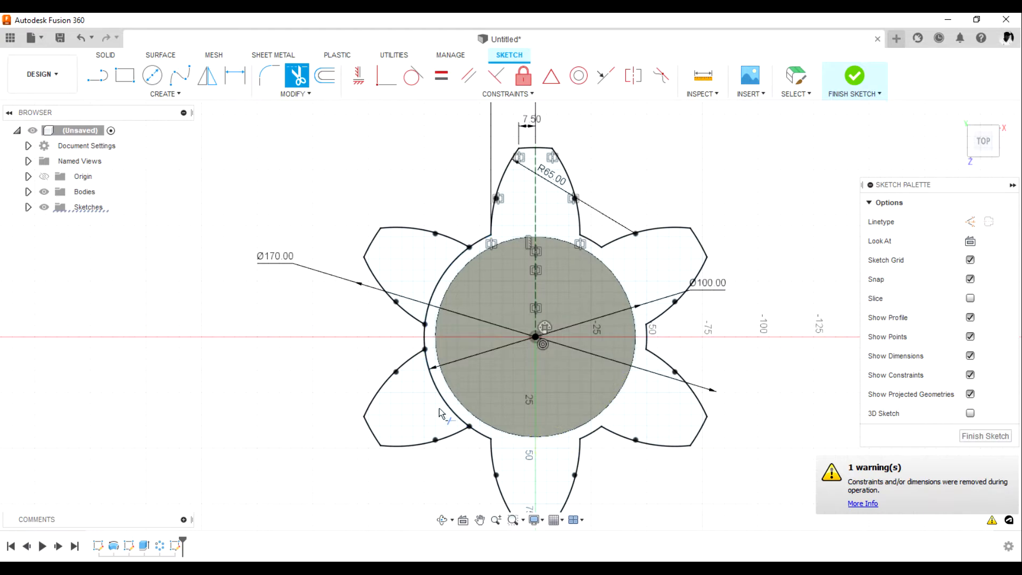
left_click(442, 403)
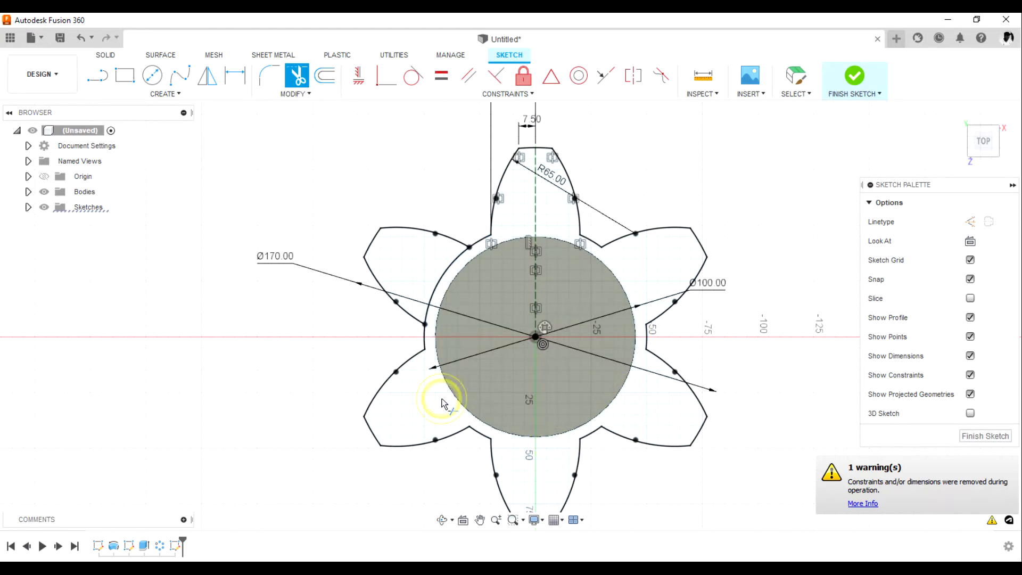
left_click(436, 288)
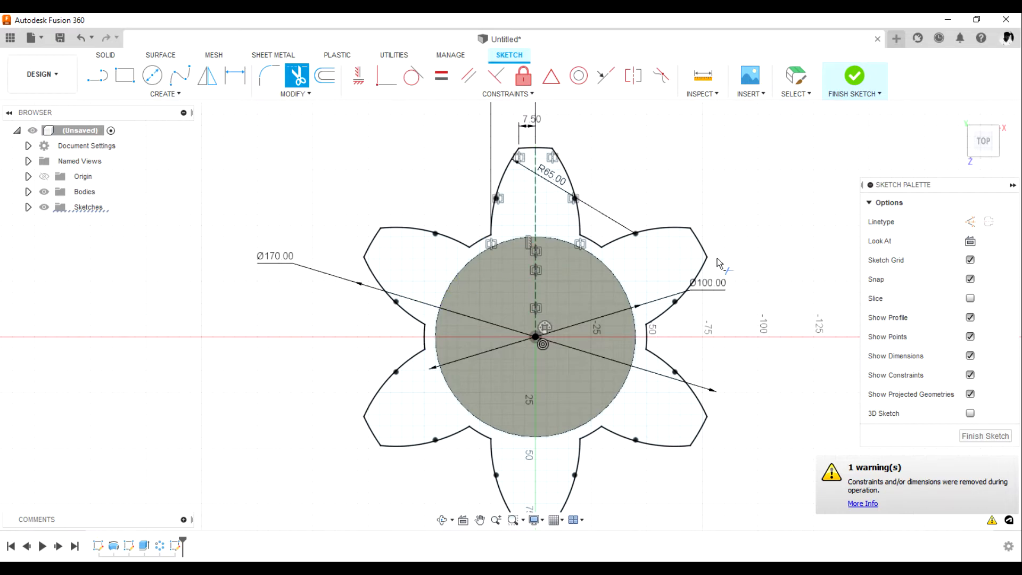
scroll(554, 253, "down", 4)
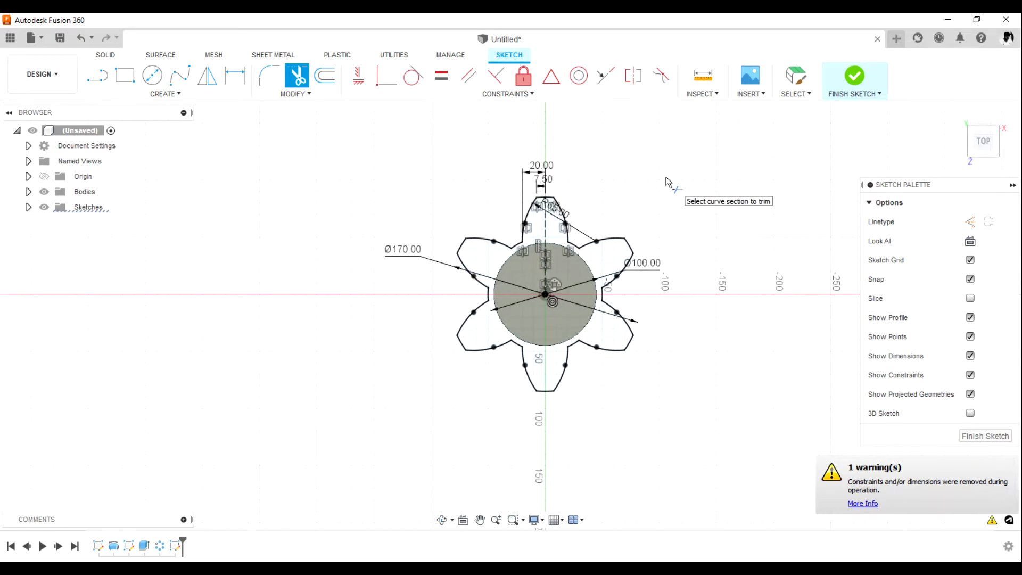
key("Escape")
Step: Reposition the R65, Ø170, Ø100 and 7.50 dimension labels clear of the gear outline
scroll(666, 181, "down", 2)
scroll(578, 202, "up", 3)
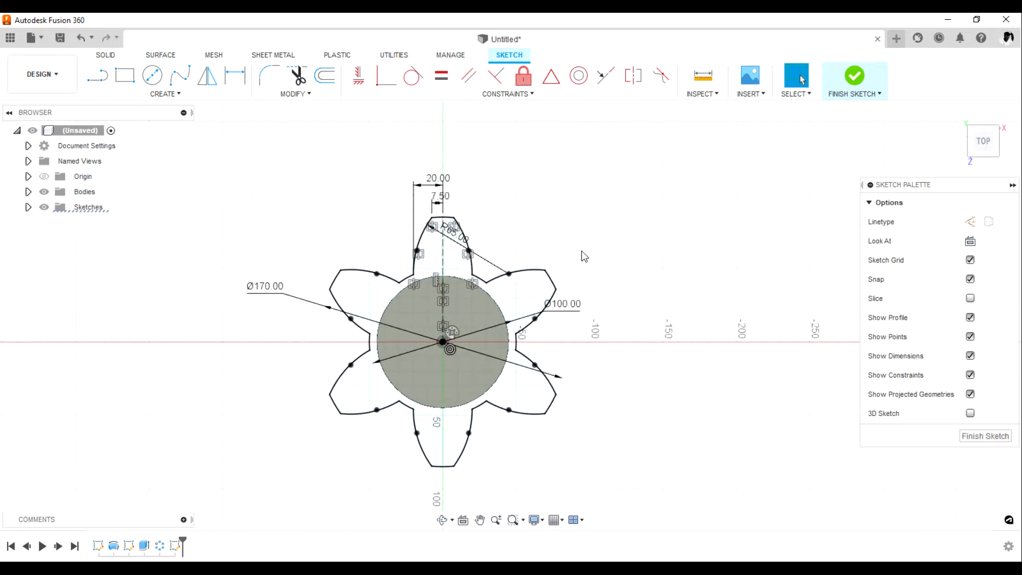
scroll(450, 320, "down", 2)
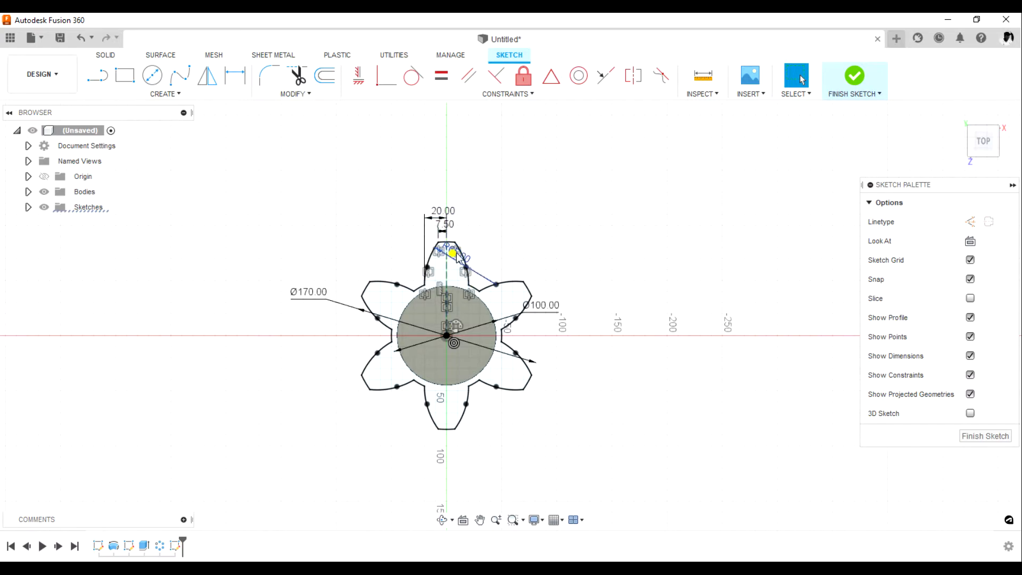
left_click_drag(456, 257, 535, 224)
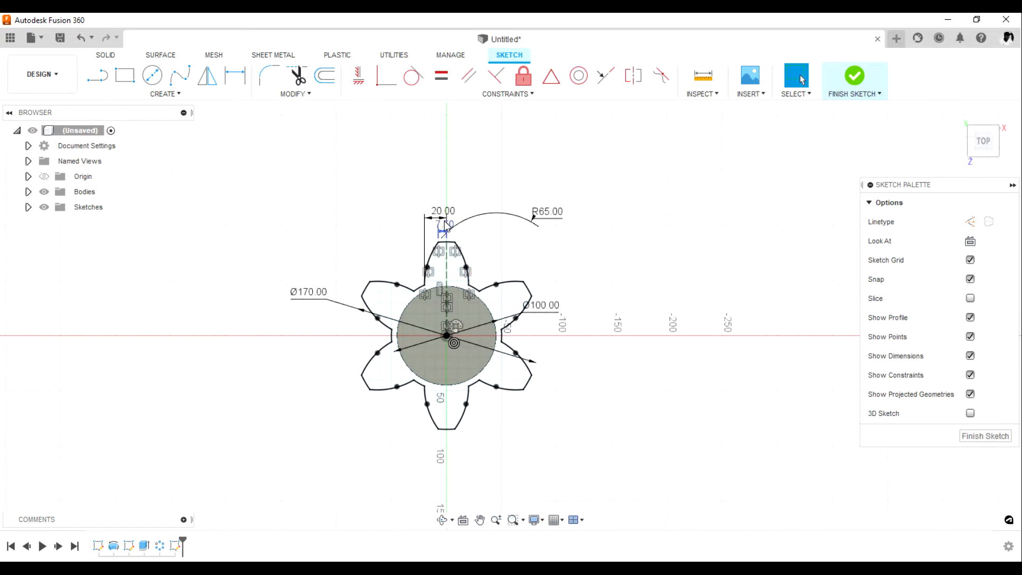
mouse_move(311, 297)
left_mouse_down()
mouse_move(194, 382)
mouse_move(222, 425)
mouse_move(375, 469)
mouse_move(241, 330)
left_mouse_up()
left_click_drag(551, 310, 635, 302)
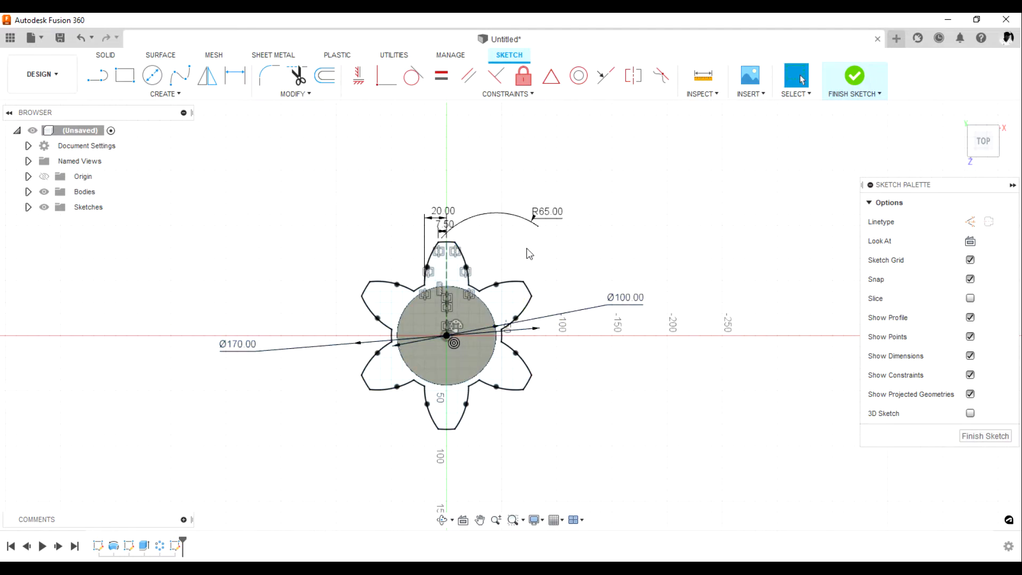
left_click_drag(447, 233, 453, 165)
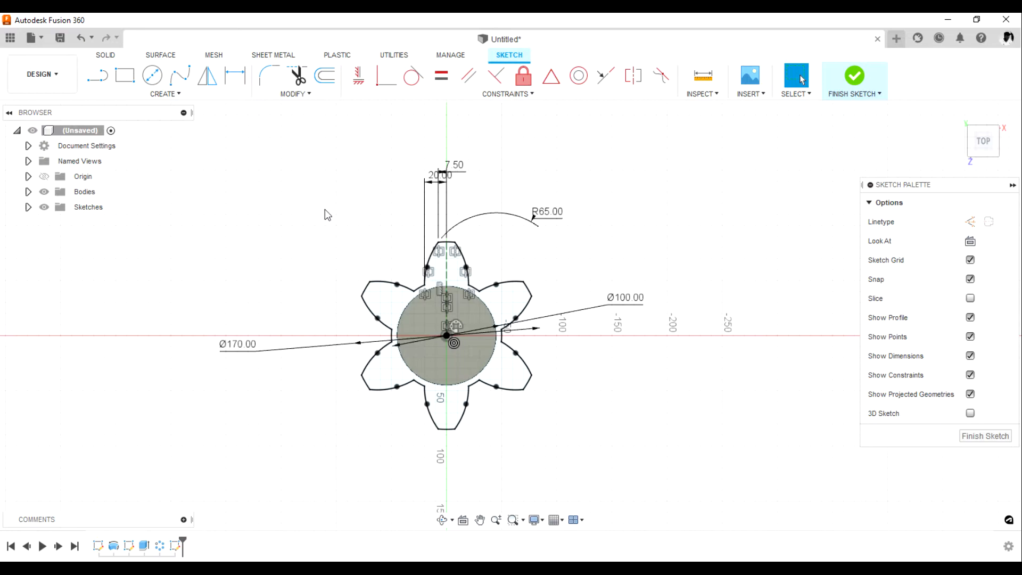
Step: Select the whole gear profile, finish the sketch and clear the selection
mouse_move(325, 211)
left_mouse_down()
mouse_move(479, 471)
mouse_move(543, 480)
left_mouse_up()
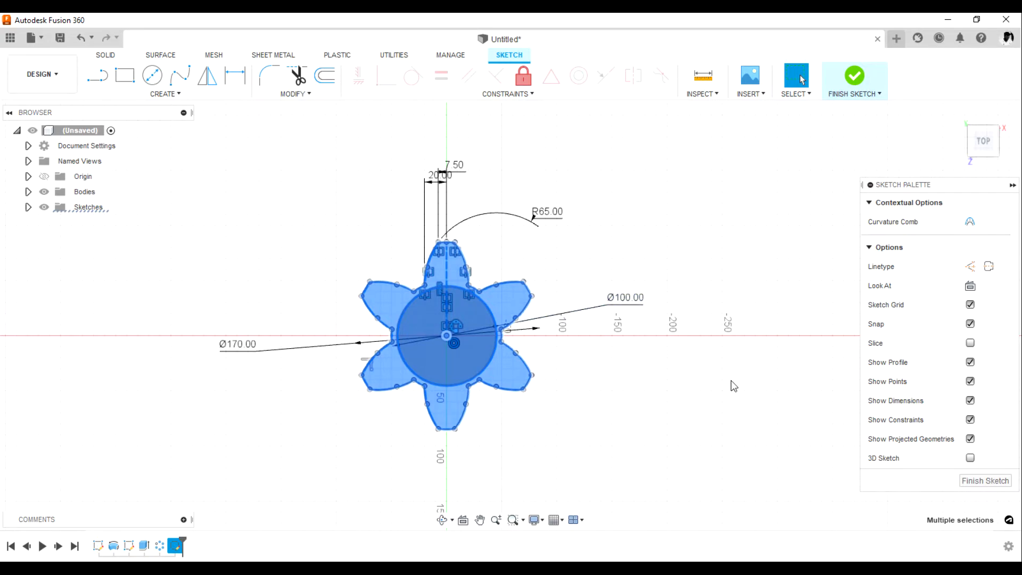
left_click(855, 80)
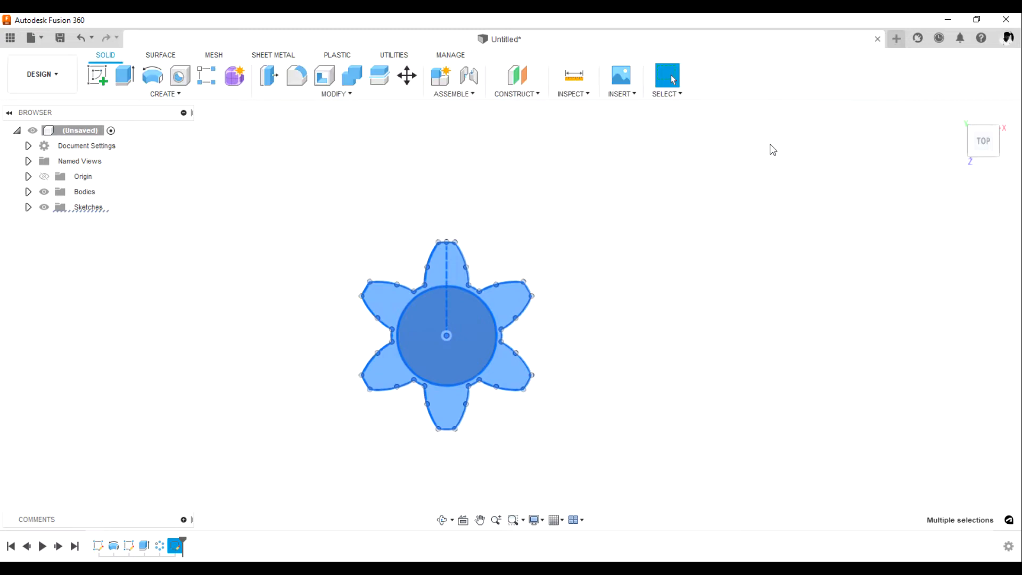
left_click(704, 288)
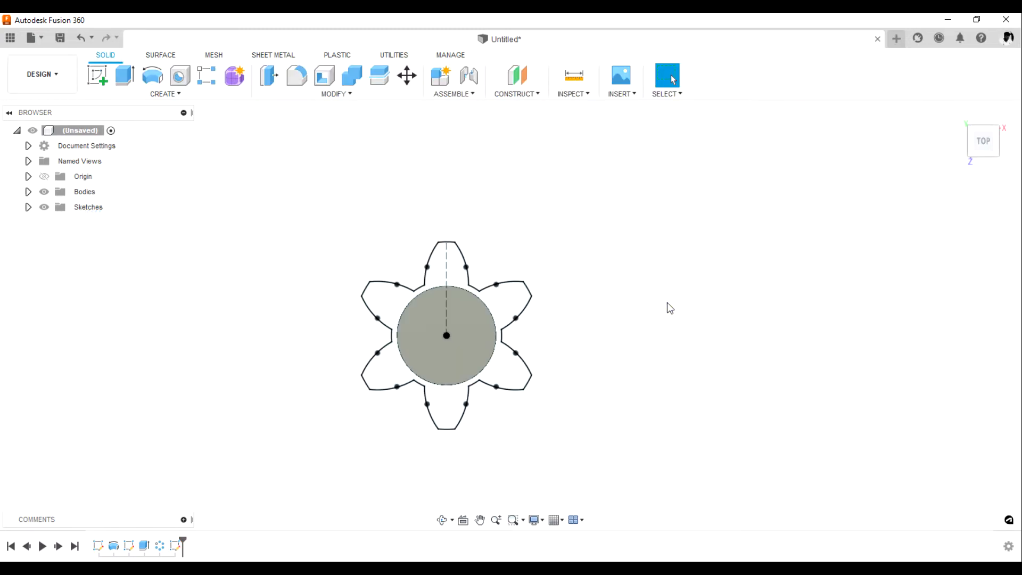
Step: Create a construction plane offset 45 mm outward from the circular profile at the center of the gear sketch
left_click(442, 528)
left_click_drag(580, 375, 688, 376)
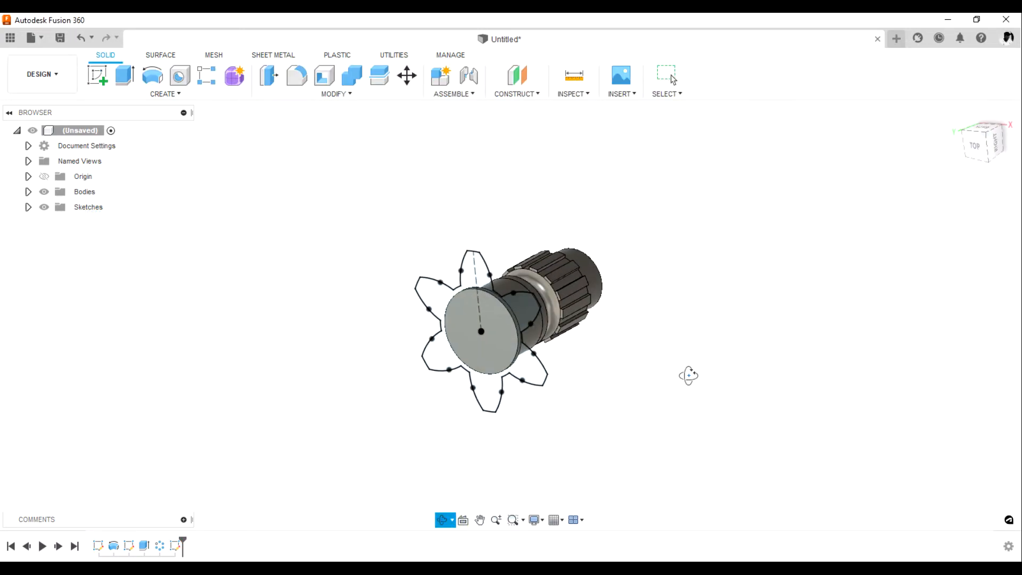
key("Escape")
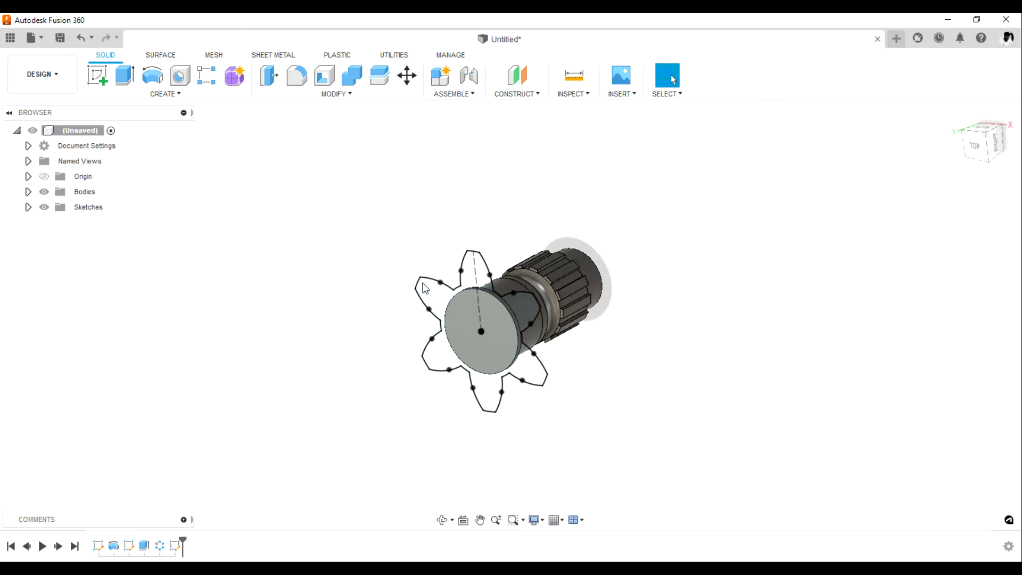
left_click(487, 336)
left_click(516, 93)
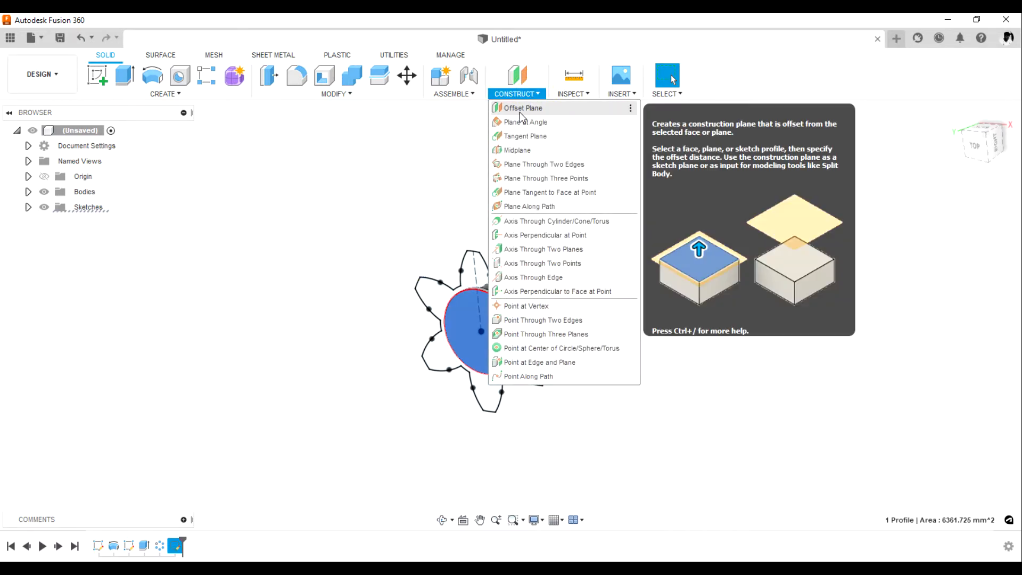
left_click(519, 110)
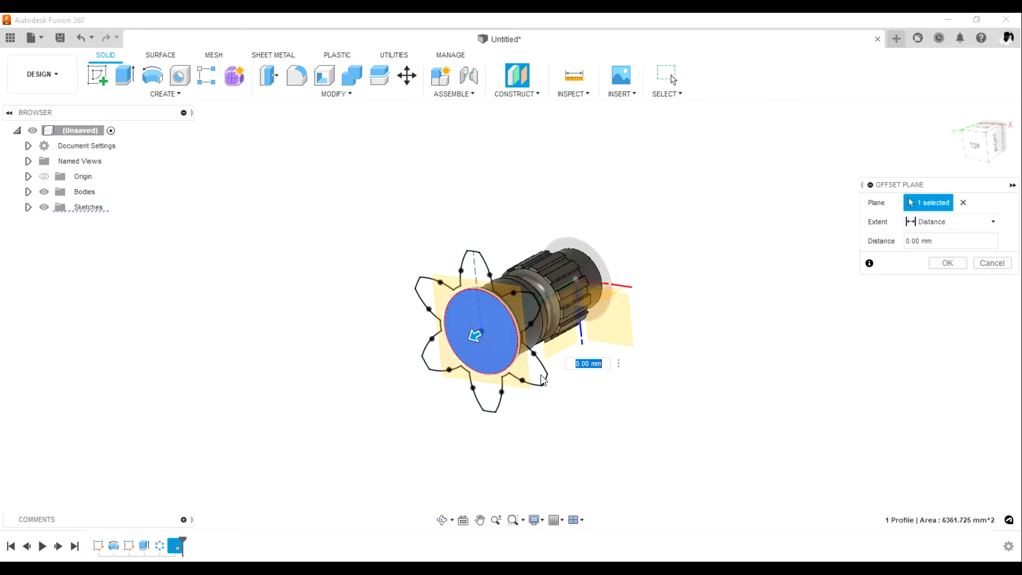
type("45")
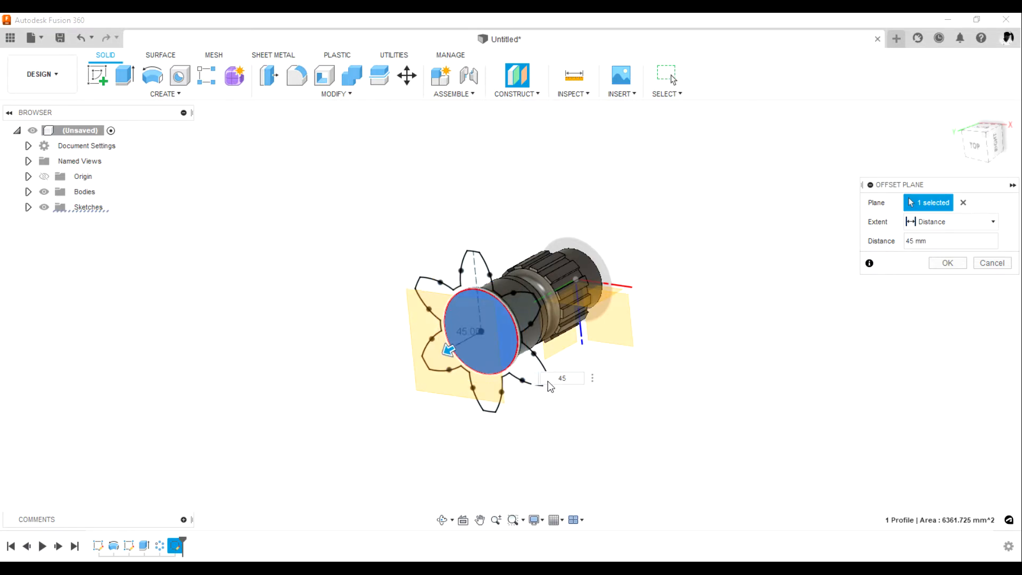
left_click(957, 265)
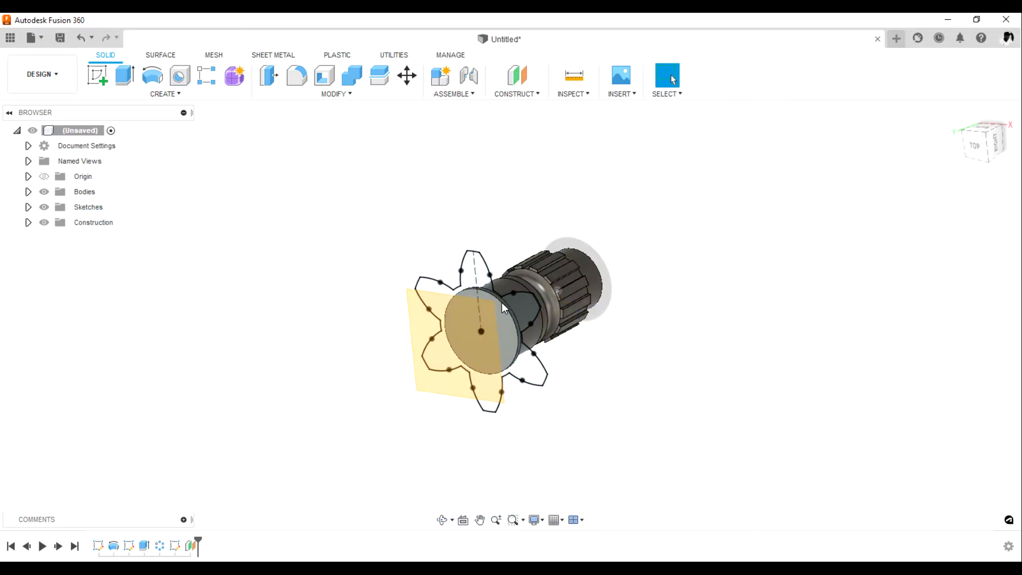
Step: Start a sketch on the 45 mm offset plane and paste the copied six-tooth gear profile into it
left_click(443, 520)
left_click_drag(452, 426, 607, 308)
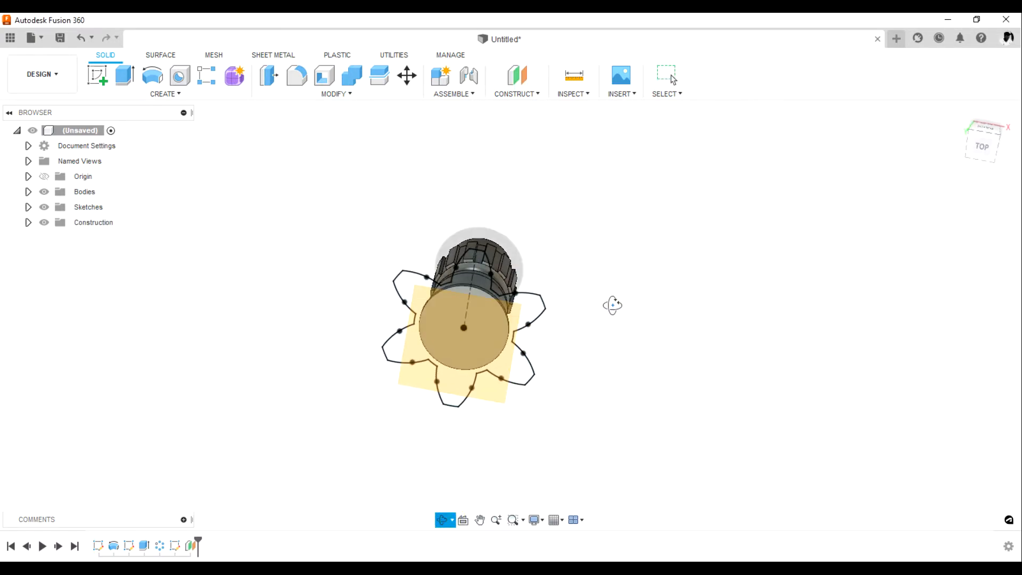
key("Escape")
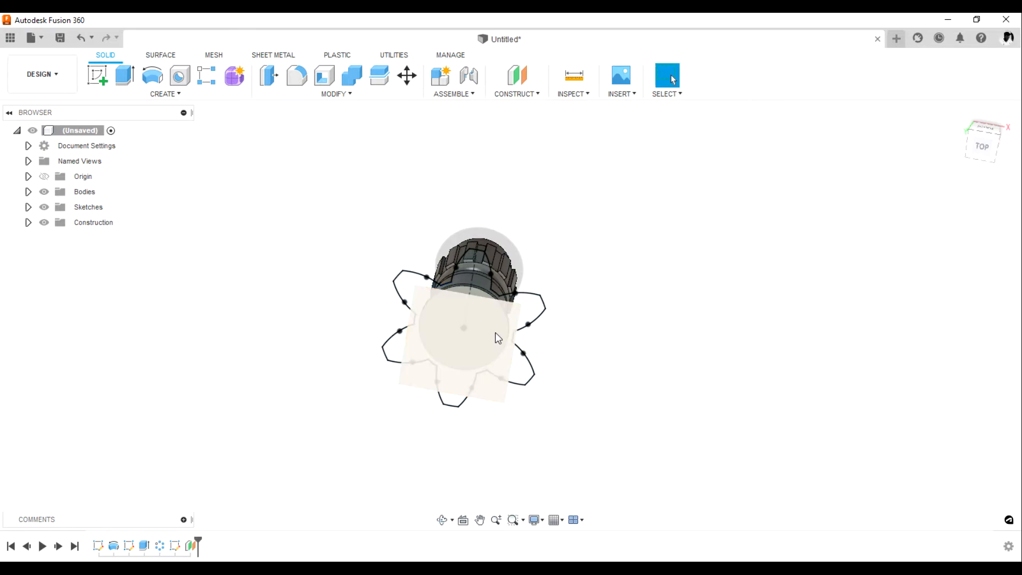
left_click(495, 332)
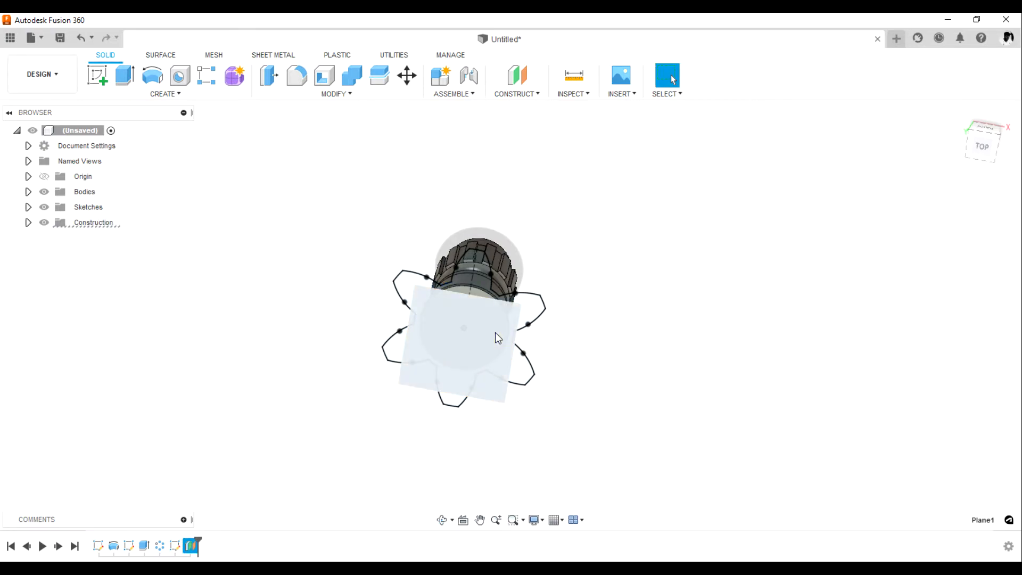
left_click(101, 76)
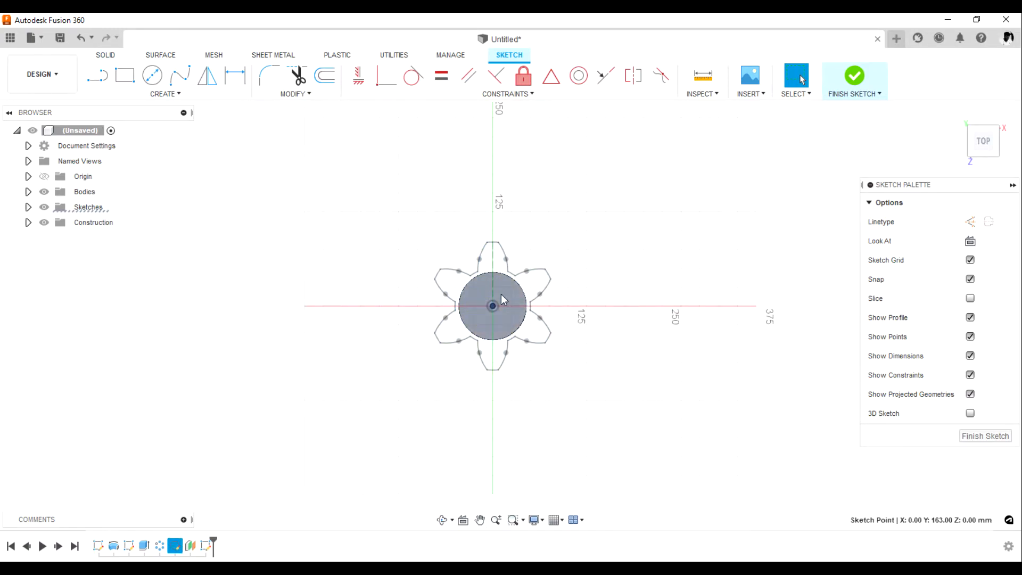
left_click(500, 294)
key("ctrl+a")
key("m")
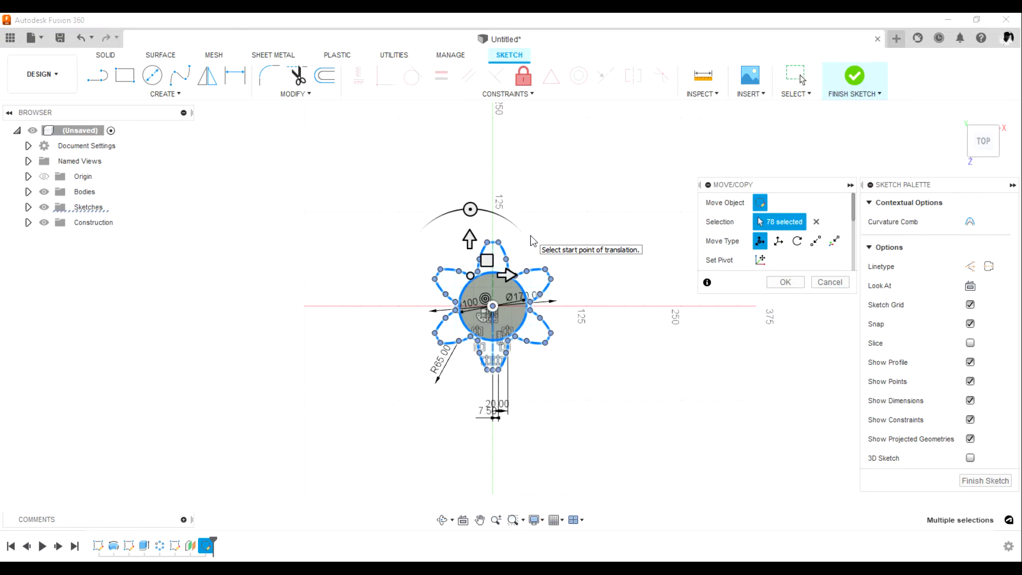
key("Escape")
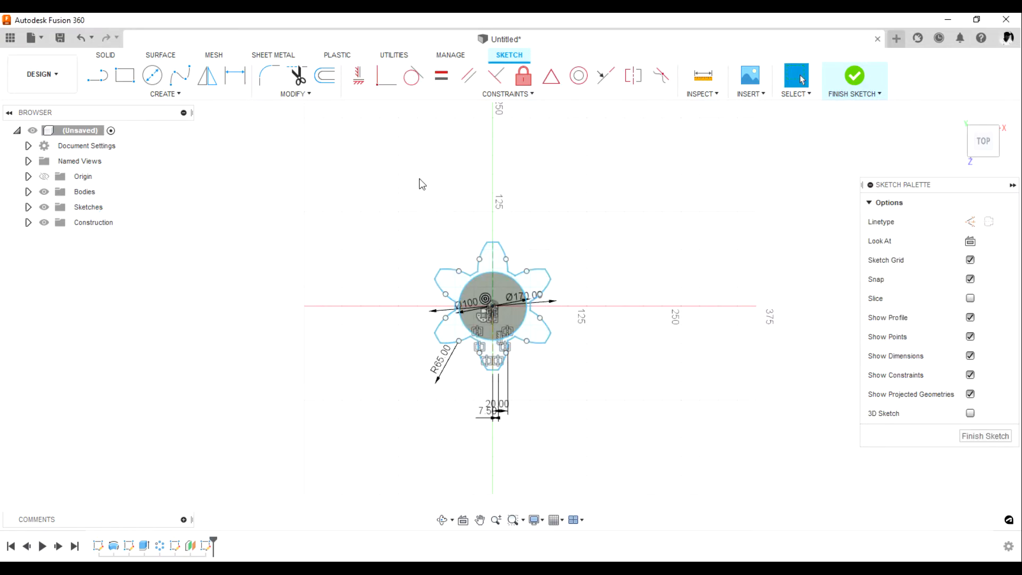
Step: Rotate the whole pasted gear profile 15 degrees about the Z axis through its center
left_click_drag(422, 184, 589, 395)
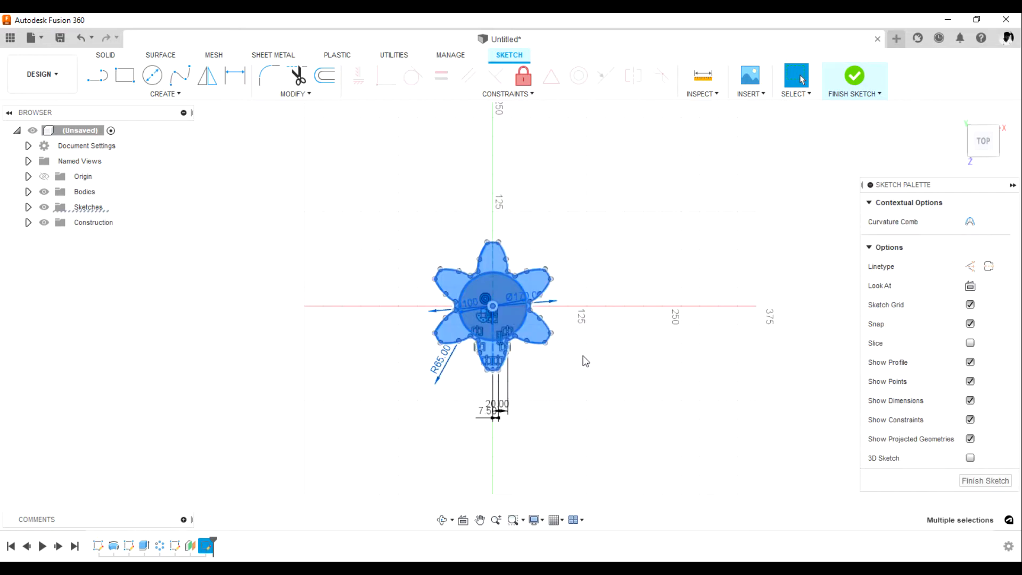
right_click(493, 305)
left_click(438, 322)
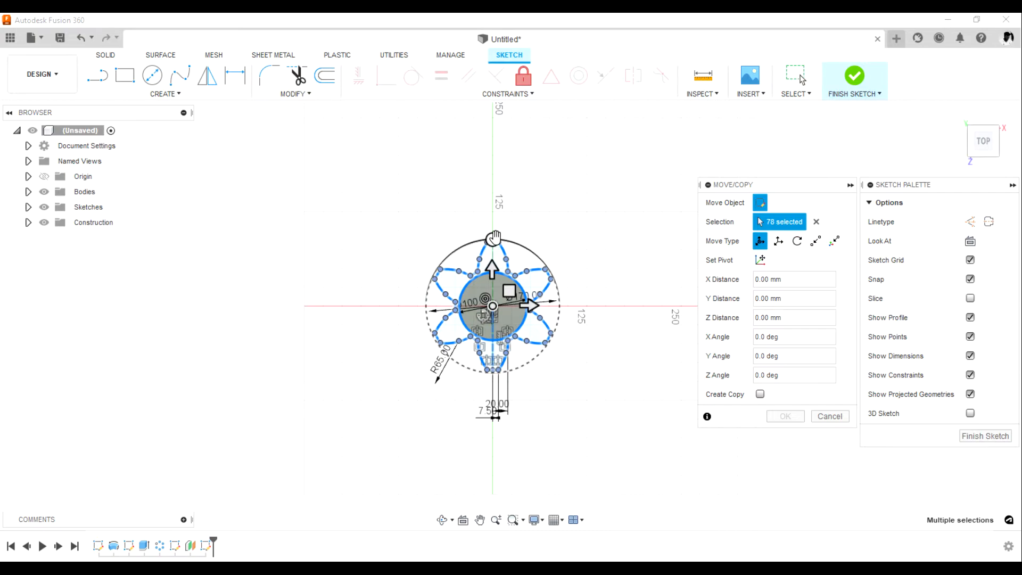
mouse_move(495, 235)
left_mouse_down()
mouse_move(527, 249)
mouse_move(467, 248)
mouse_move(477, 245)
left_mouse_up()
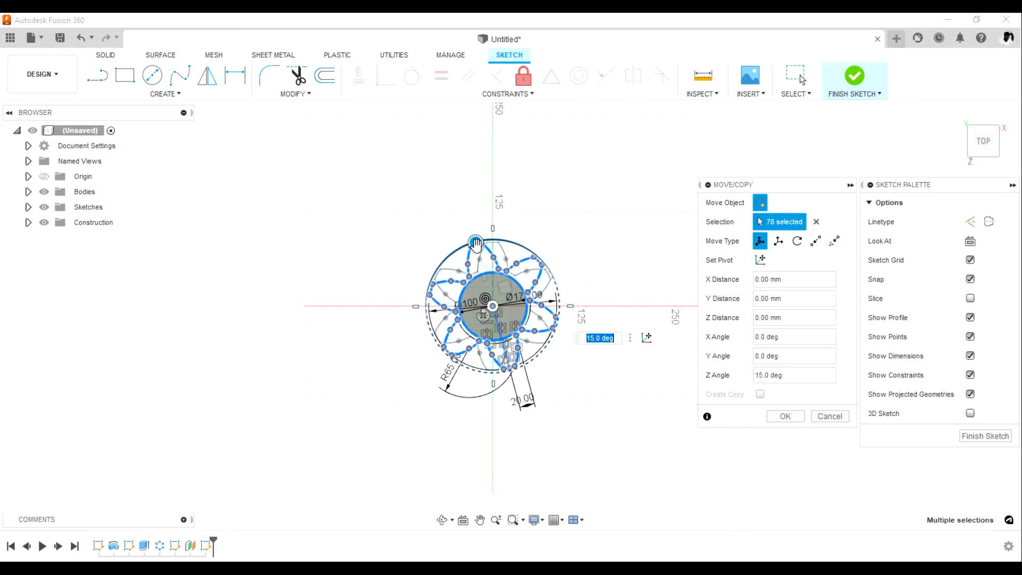
left_click(786, 416)
Step: Scale the rotated gear profile by a factor of 0.75 about the sketch center point
mouse_move(393, 218)
left_mouse_down()
mouse_move(548, 391)
mouse_move(573, 374)
left_mouse_up()
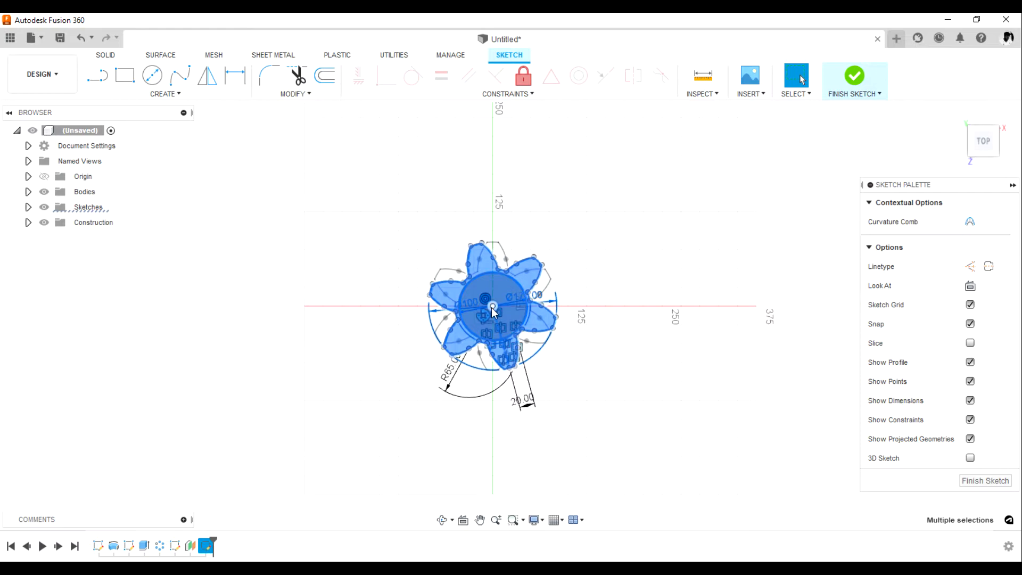
key("m")
key("s")
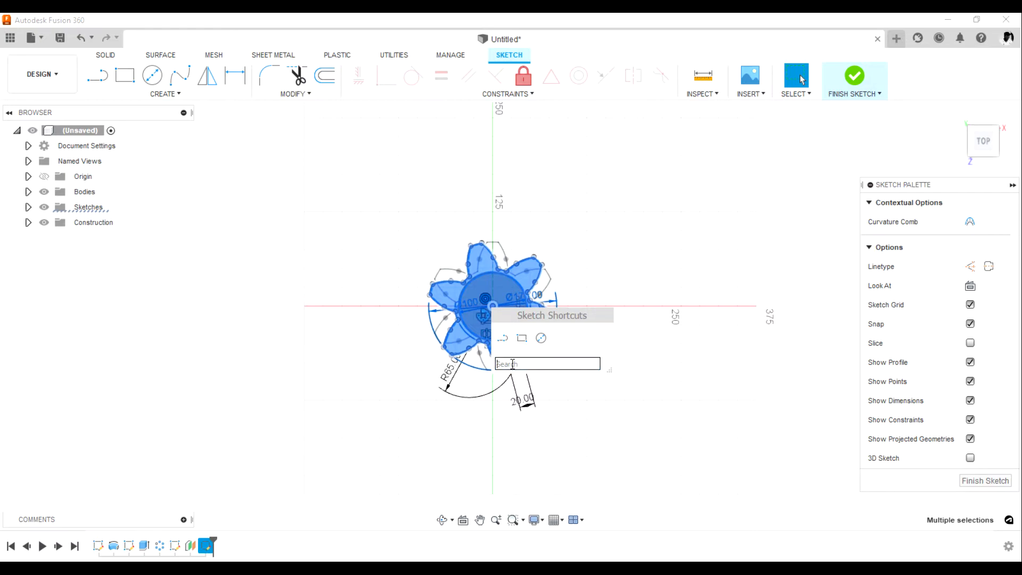
type("sc")
left_click(516, 380)
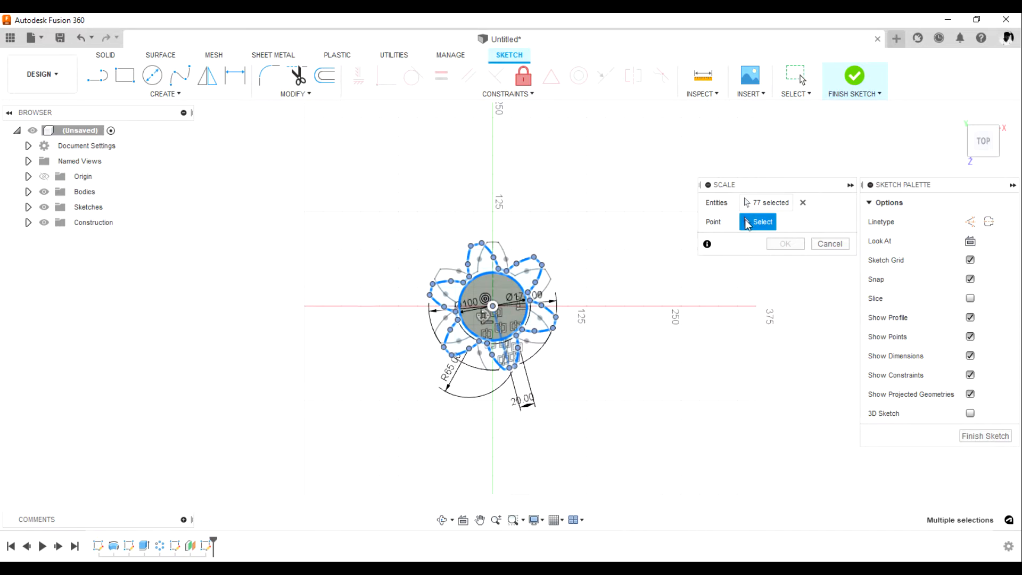
left_click(764, 202)
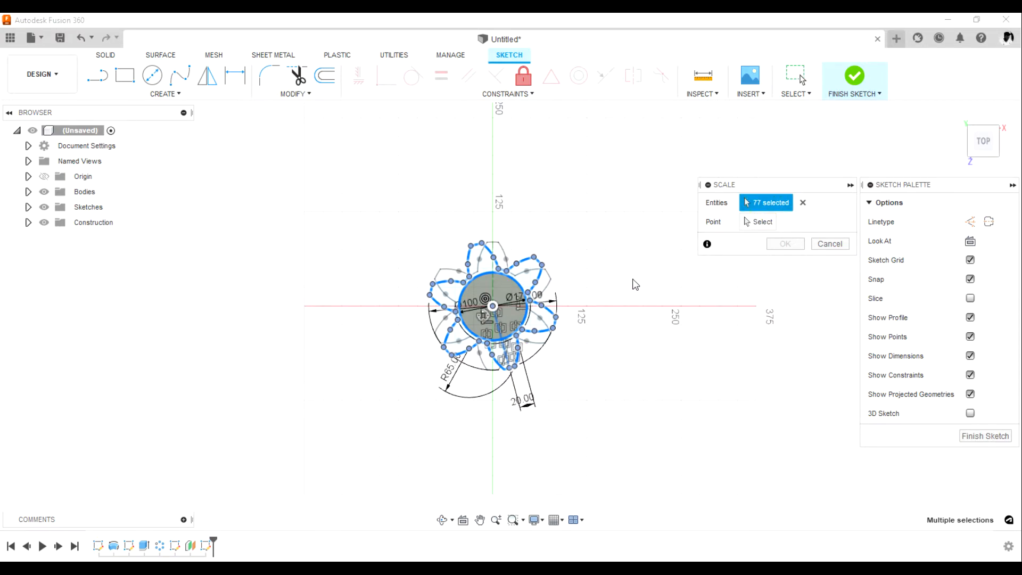
left_click(494, 307)
left_click(757, 222)
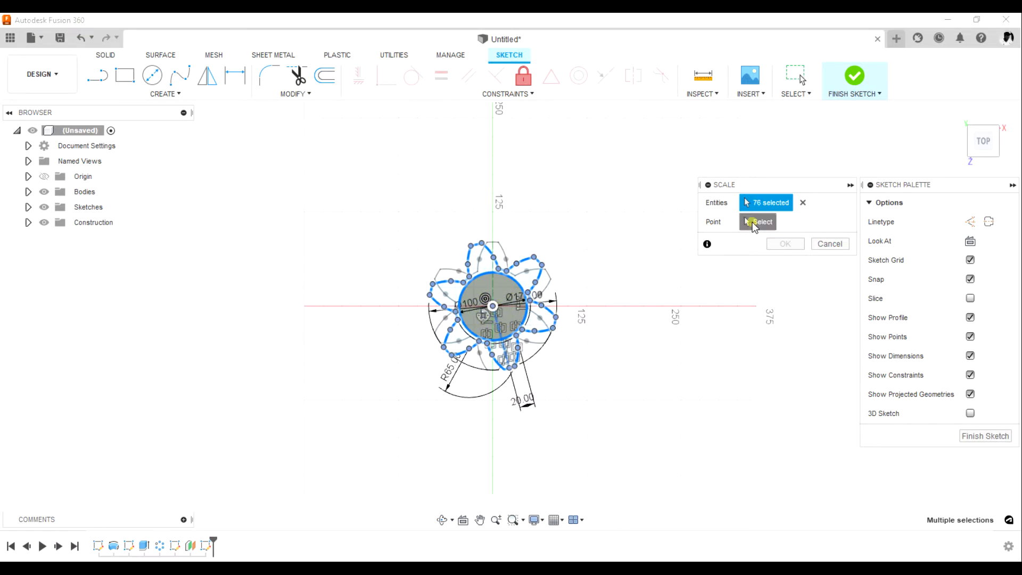
left_click(492, 306)
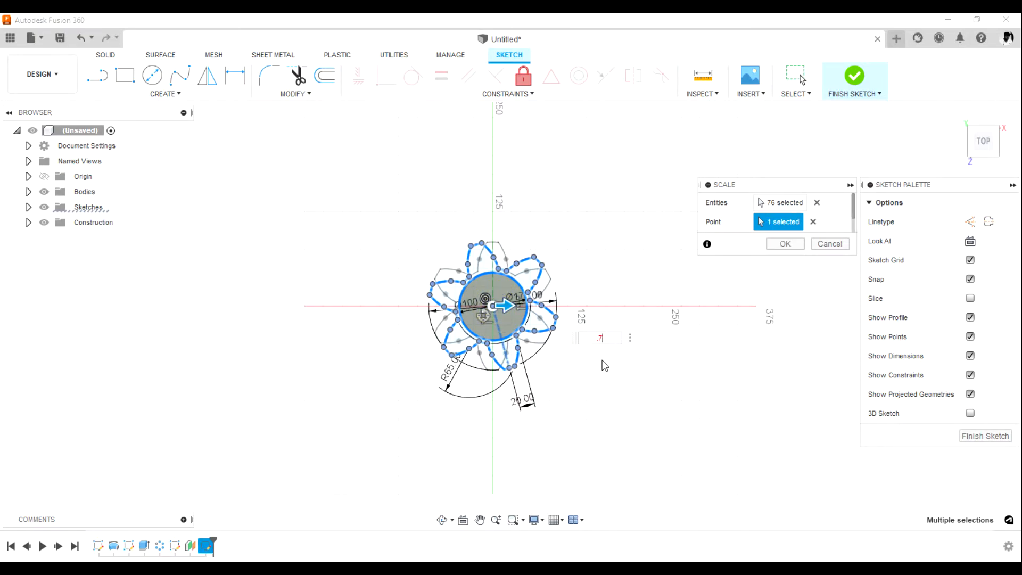
type(".75")
key("Return")
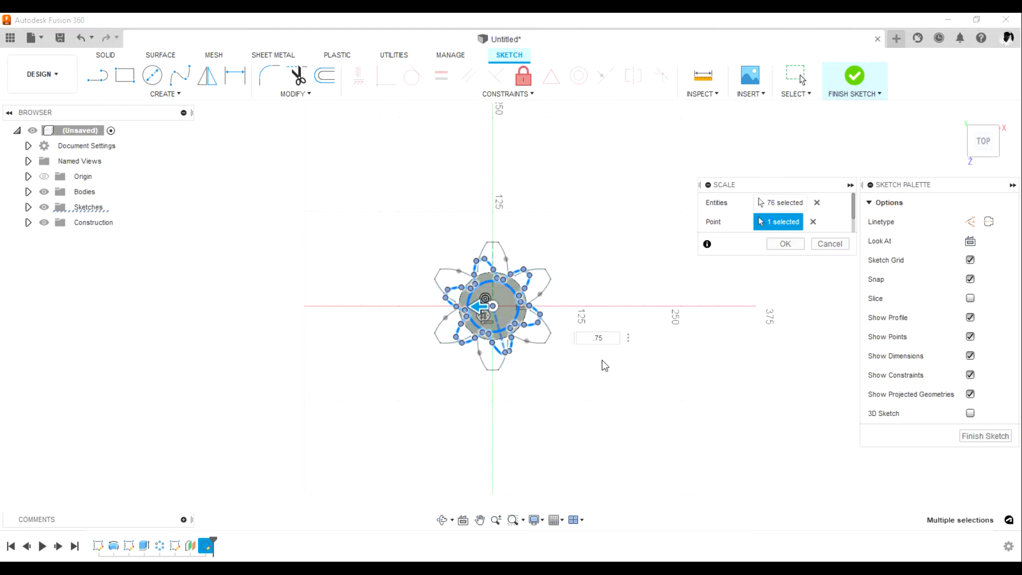
left_click(782, 246)
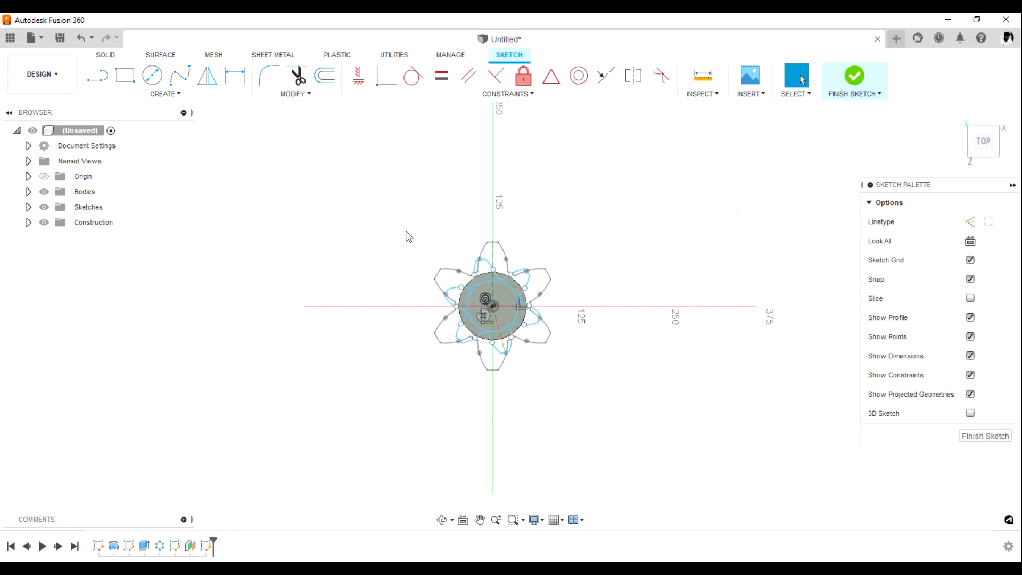
Step: Select the whole scaled gear profile, finish its sketch and clear the selection
mouse_move(409, 228)
left_mouse_down()
mouse_move(495, 369)
mouse_move(605, 416)
left_mouse_up()
left_click(854, 76)
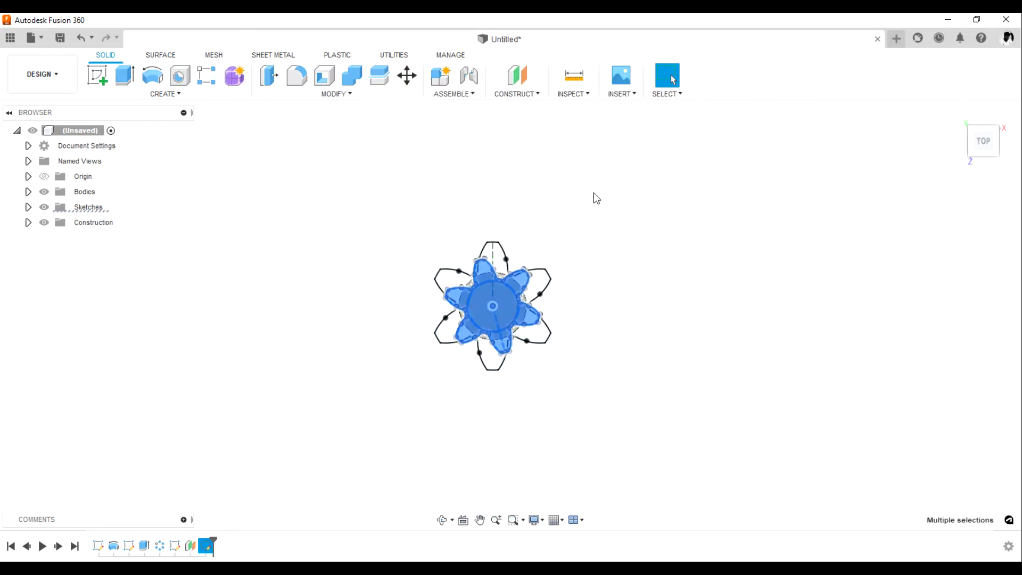
left_click(640, 254)
Step: Create a construction plane offset 50 mm outward from the circular profile inside the scaled gear sketch
left_click(441, 524)
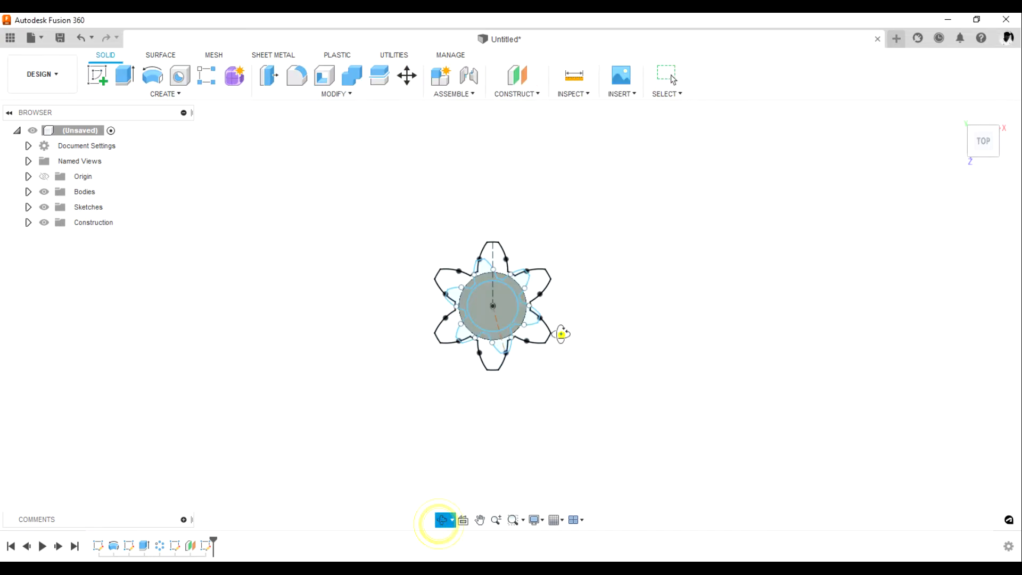
left_click_drag(559, 336, 670, 342)
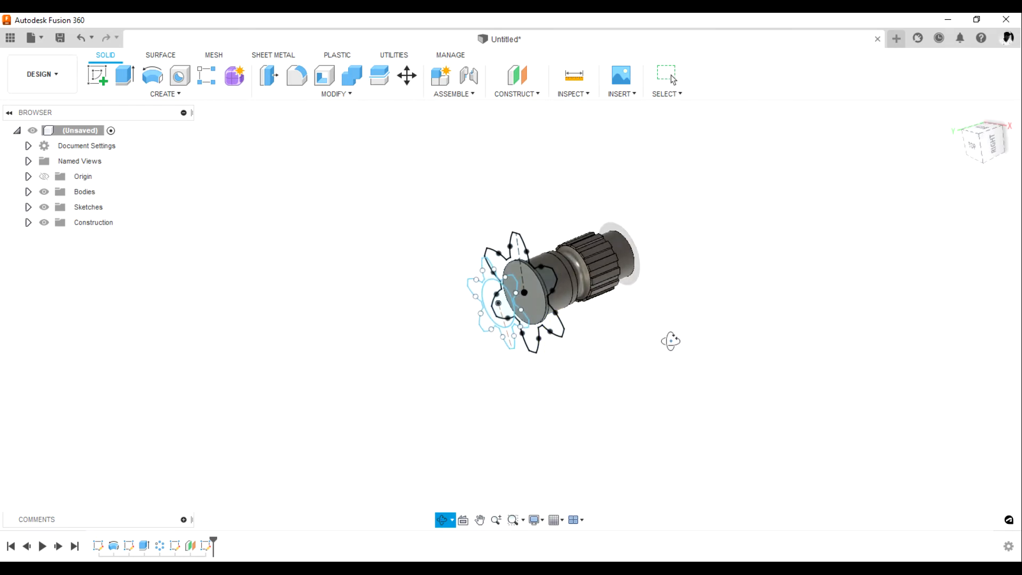
key("Escape")
scroll(489, 282, "up", 3)
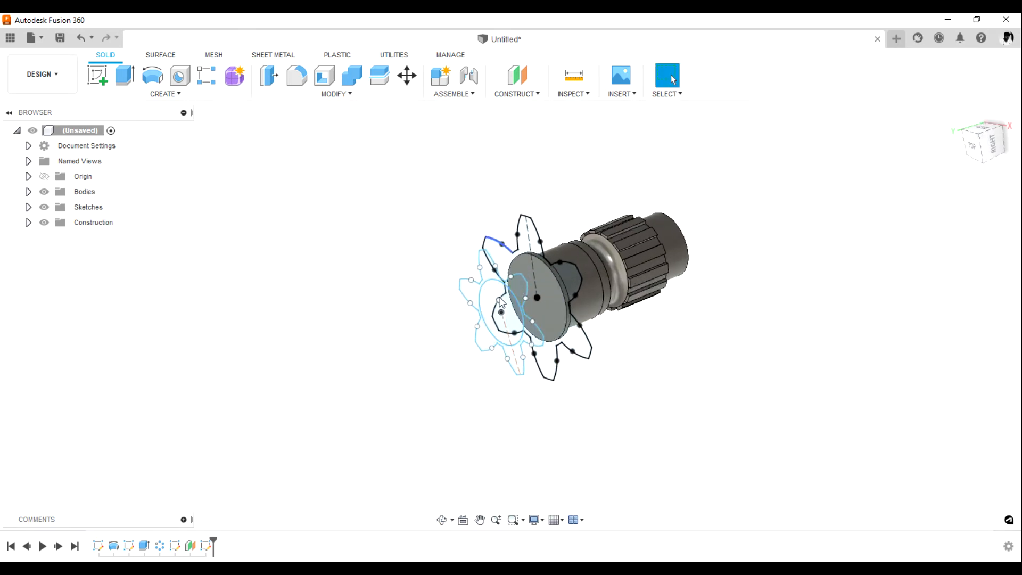
left_click(498, 306)
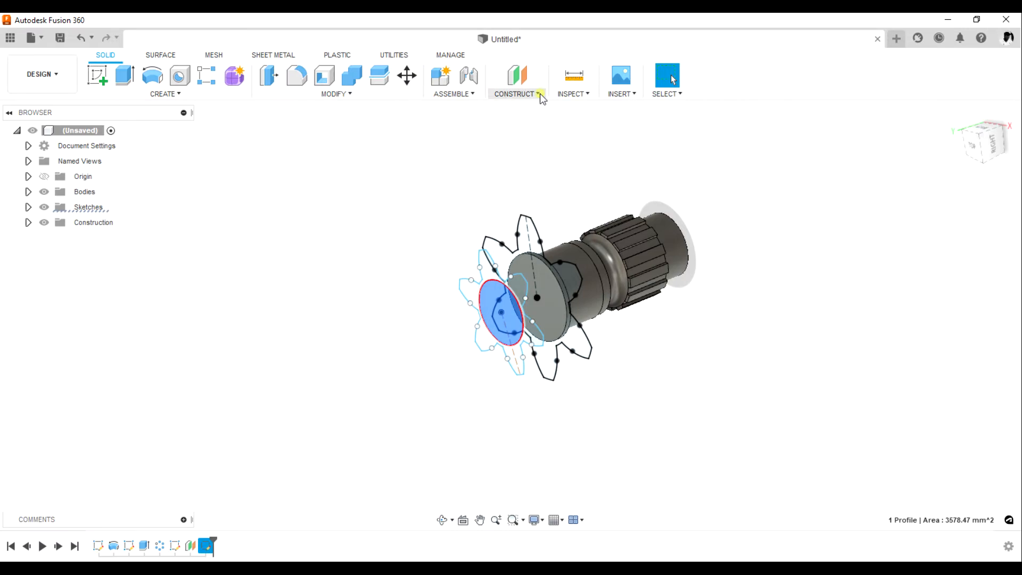
left_click(518, 96)
left_click(519, 101)
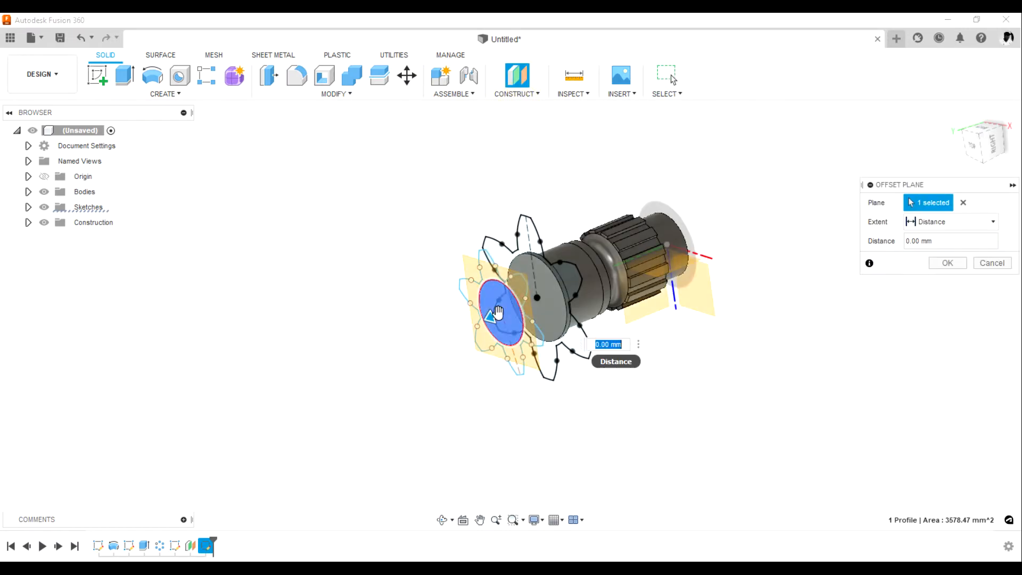
left_click_drag(493, 317, 396, 355)
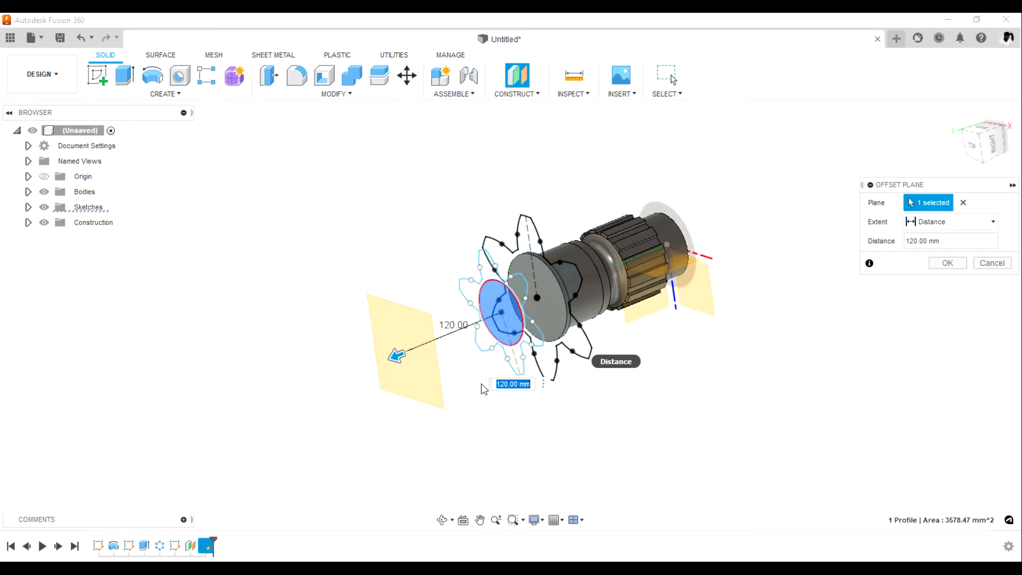
type("50")
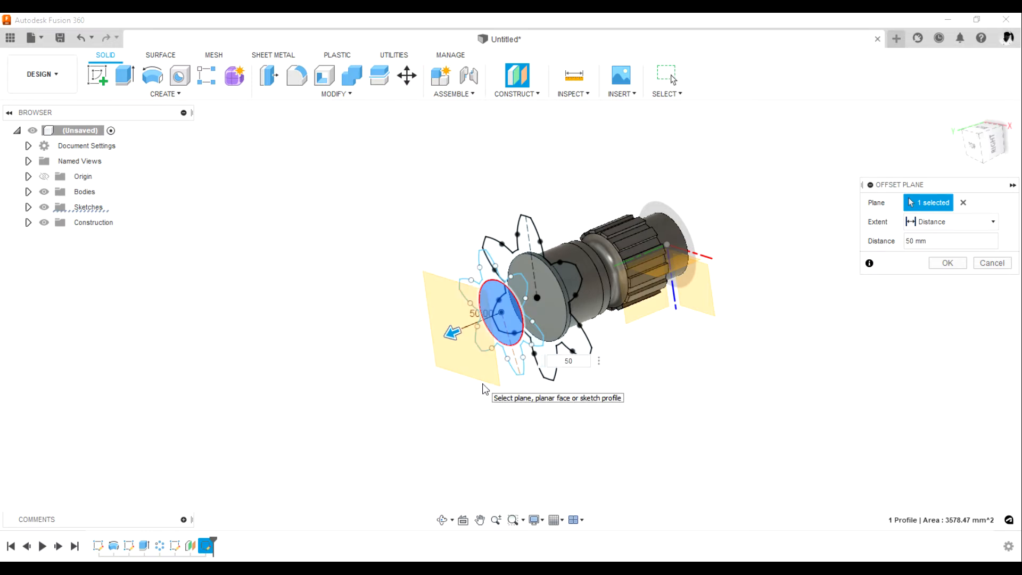
key("Return")
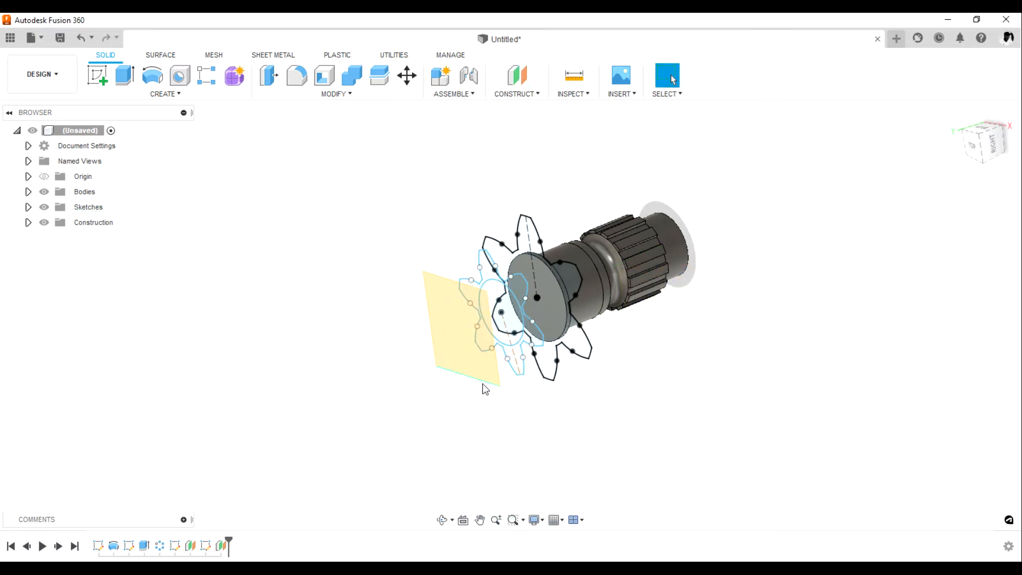
Step: Start a sketch on the new outermost offset plane and paste the copied gear profile into it in place
left_click(461, 330)
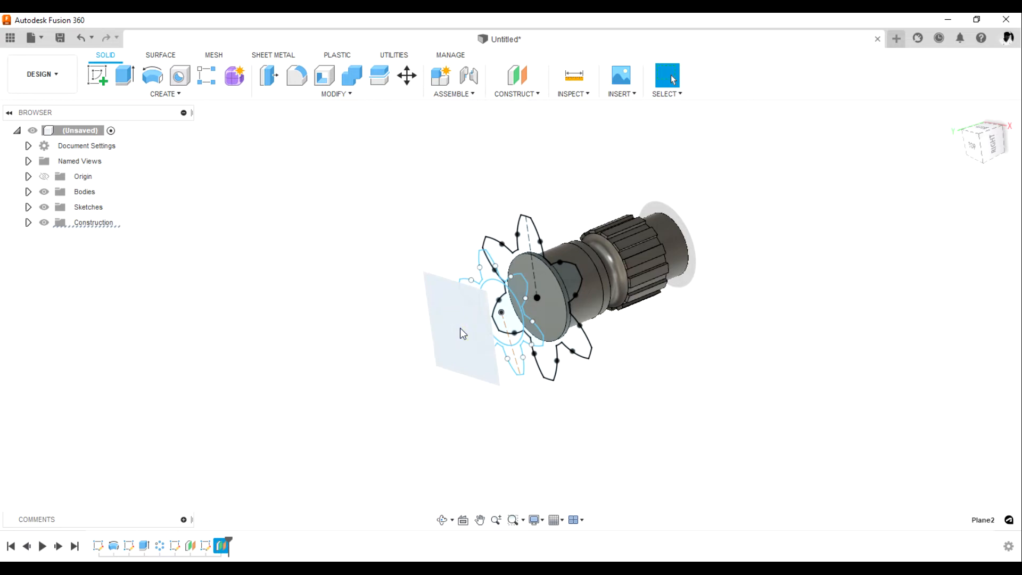
left_click(97, 76)
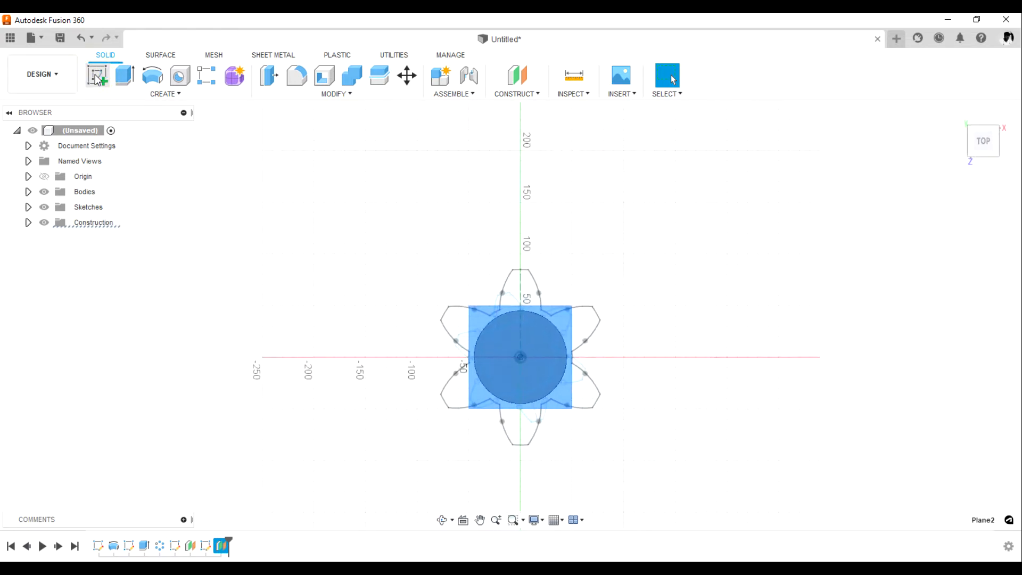
scroll(511, 334, "up", 3)
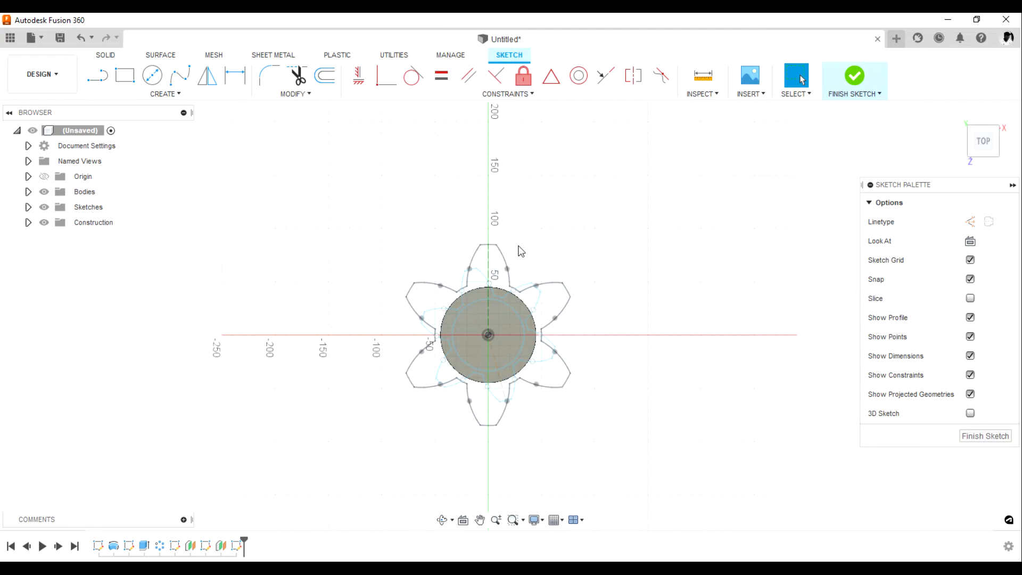
key("ctrl+a")
key("m")
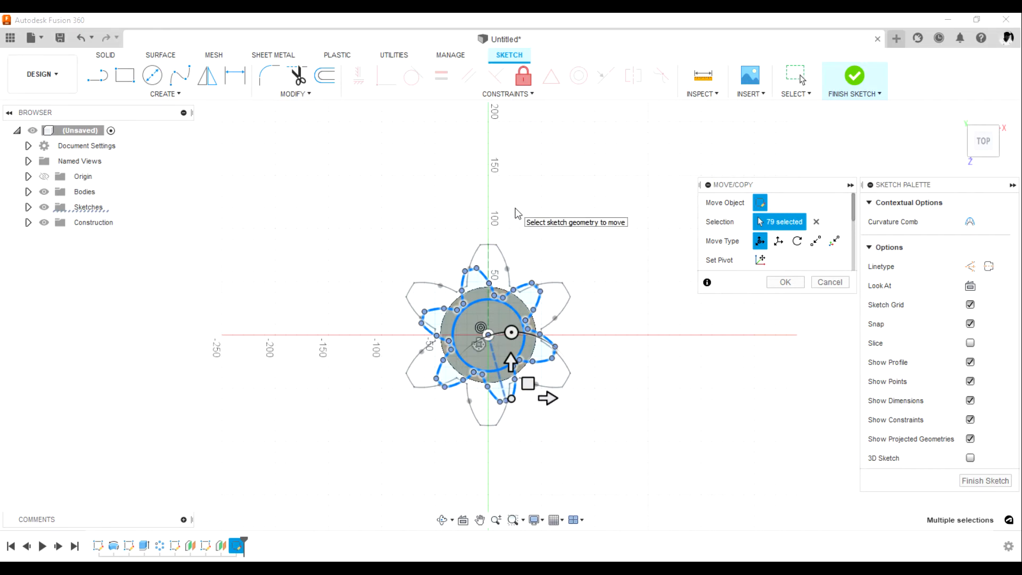
left_click(785, 282)
Step: Rotate the whole pasted gear profile by -30 degrees about its center point
mouse_move(353, 224)
left_mouse_down()
mouse_move(612, 504)
mouse_move(635, 491)
left_mouse_up()
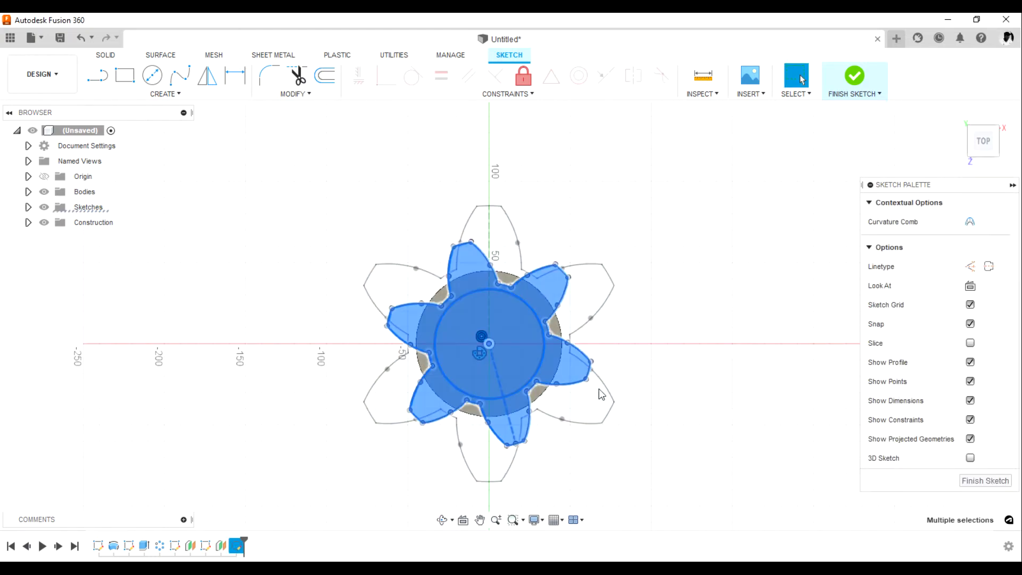
right_click(489, 347)
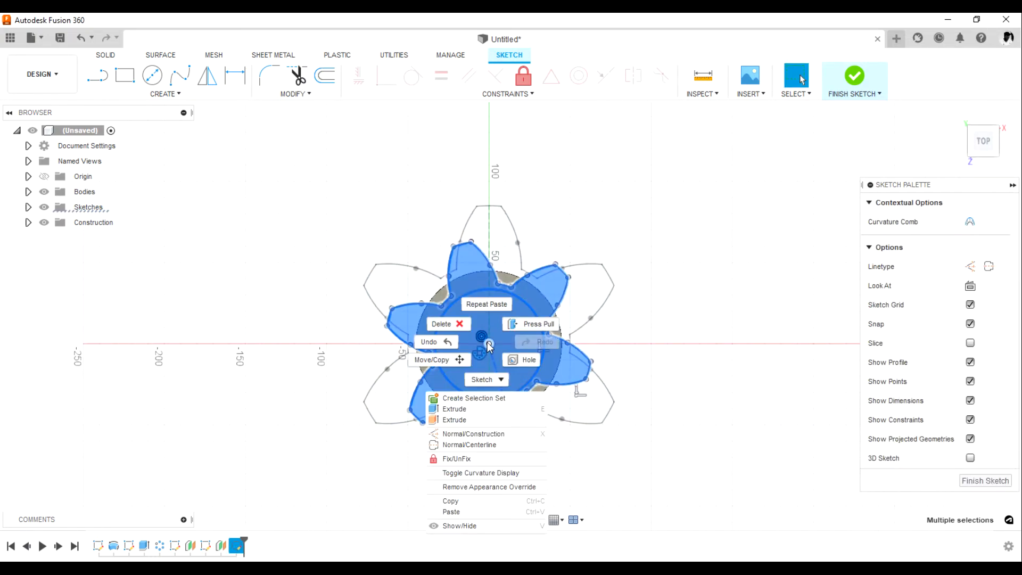
left_click(435, 360)
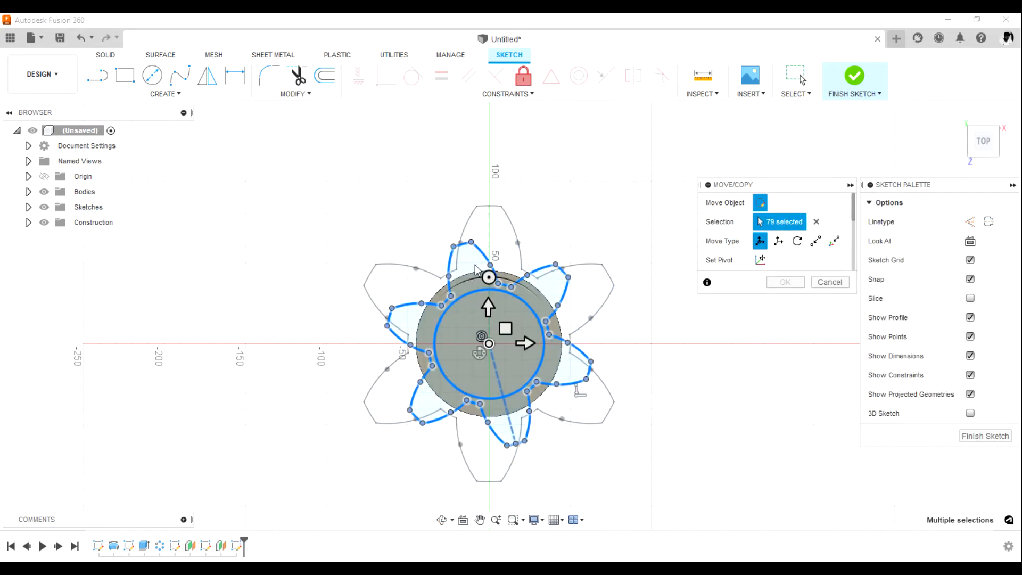
left_click_drag(489, 275, 520, 287)
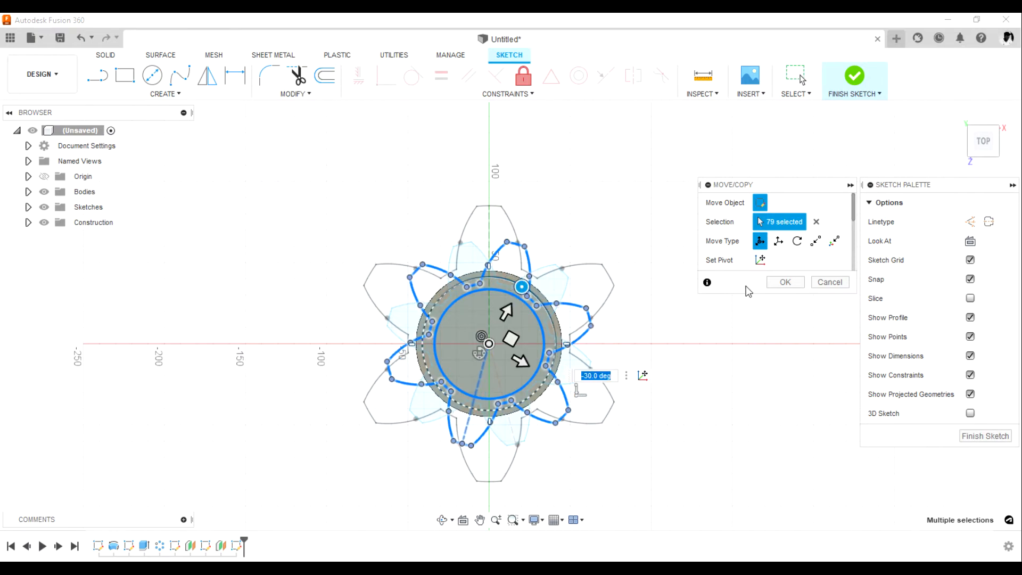
left_click(786, 282)
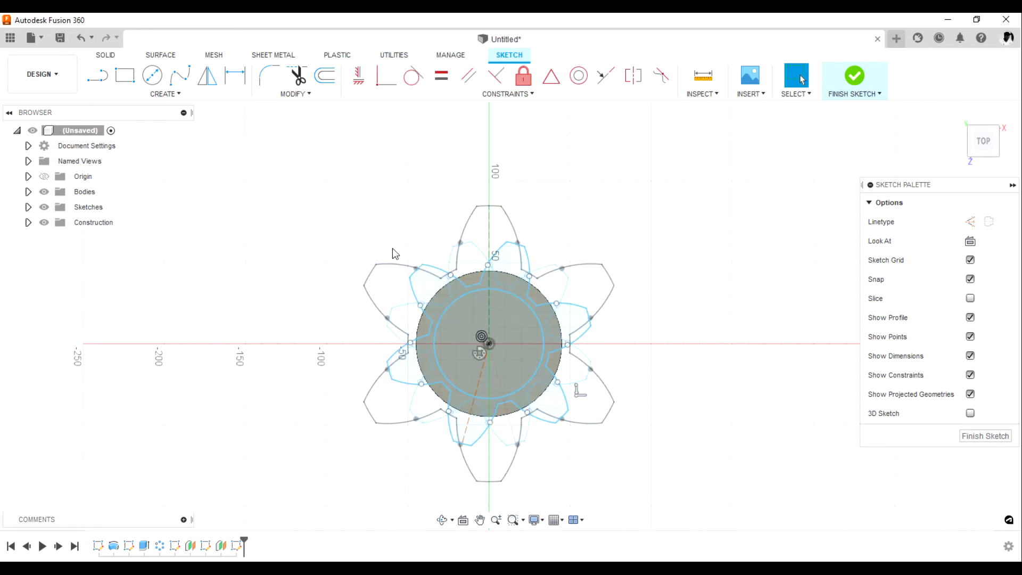
Step: Scale the whole rotated profile by a factor of 0.5 about the sketch center point and finish the sketch
mouse_move(360, 224)
left_mouse_down()
mouse_move(519, 449)
mouse_move(628, 462)
left_mouse_up()
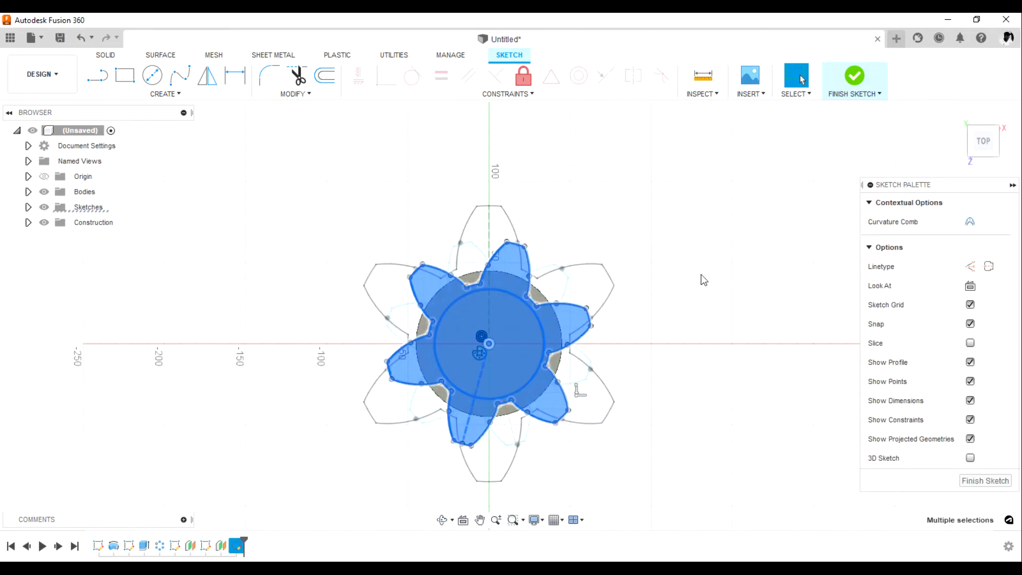
left_click(309, 94)
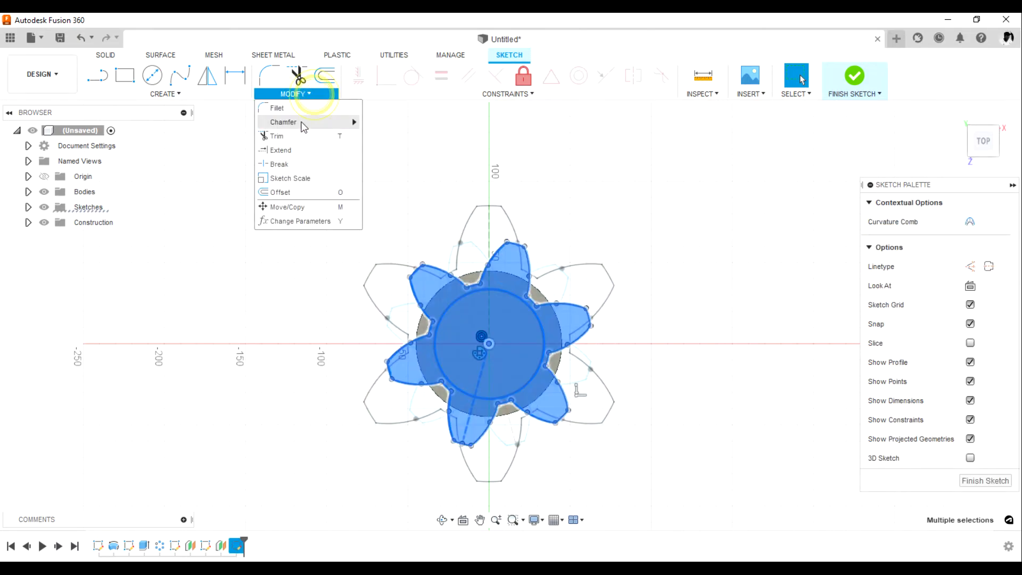
left_click(285, 178)
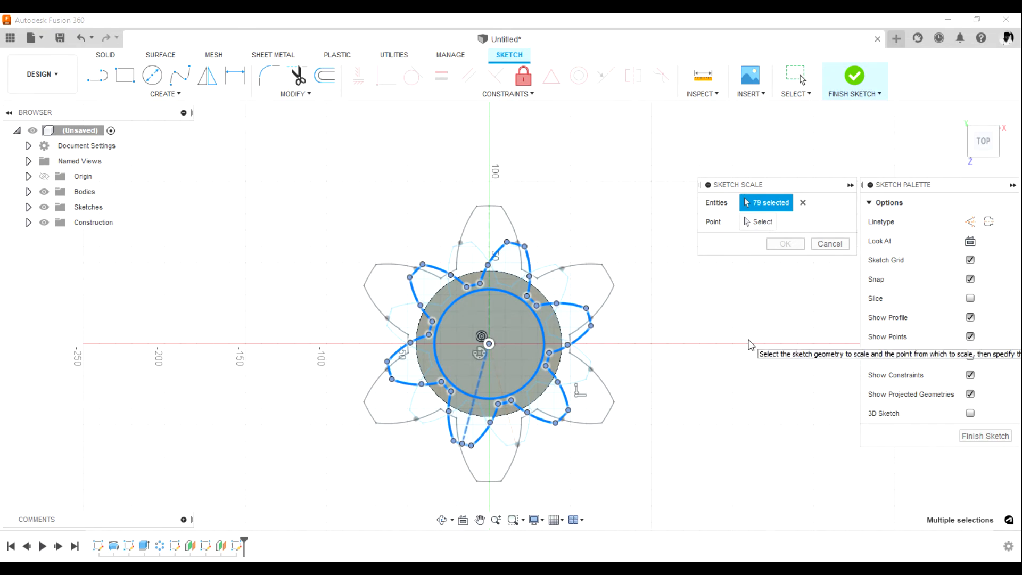
left_click(489, 345)
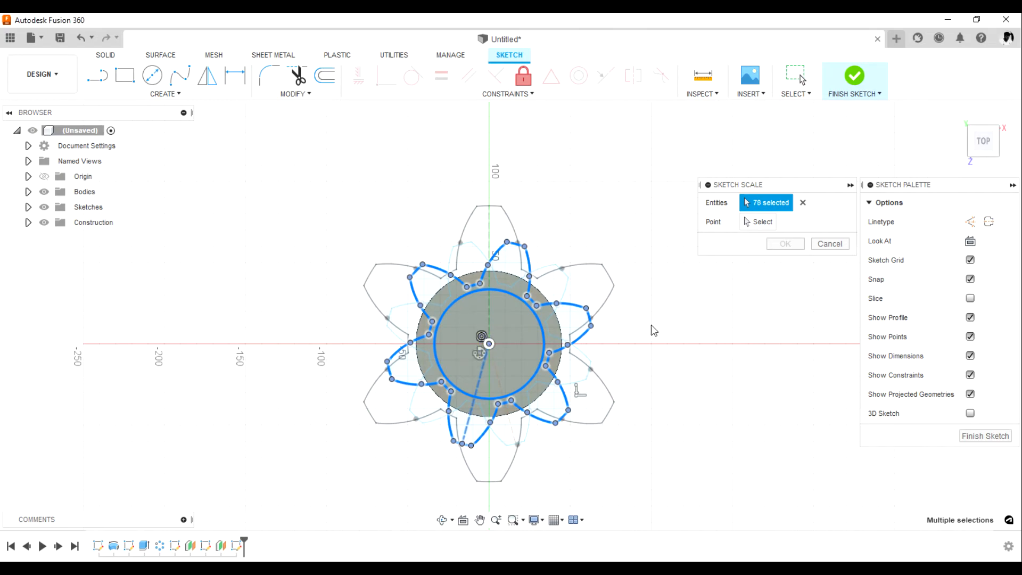
left_click(757, 222)
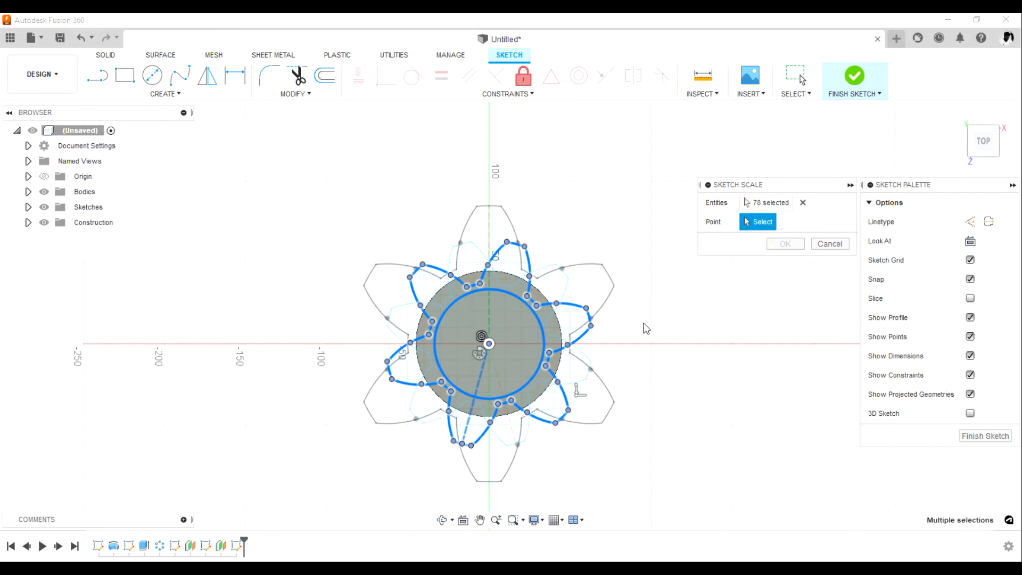
left_click(489, 345)
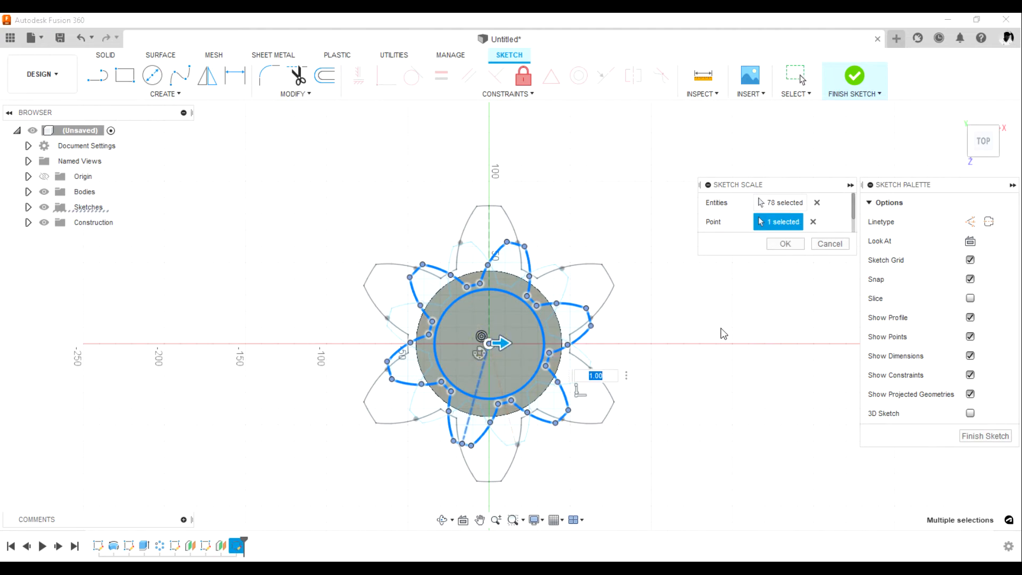
type(".5")
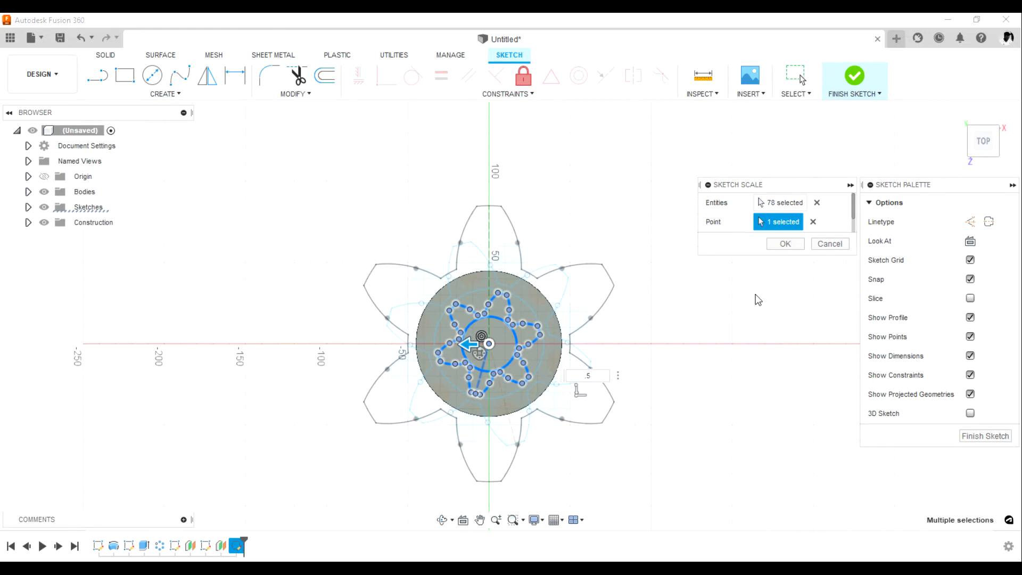
left_click(779, 243)
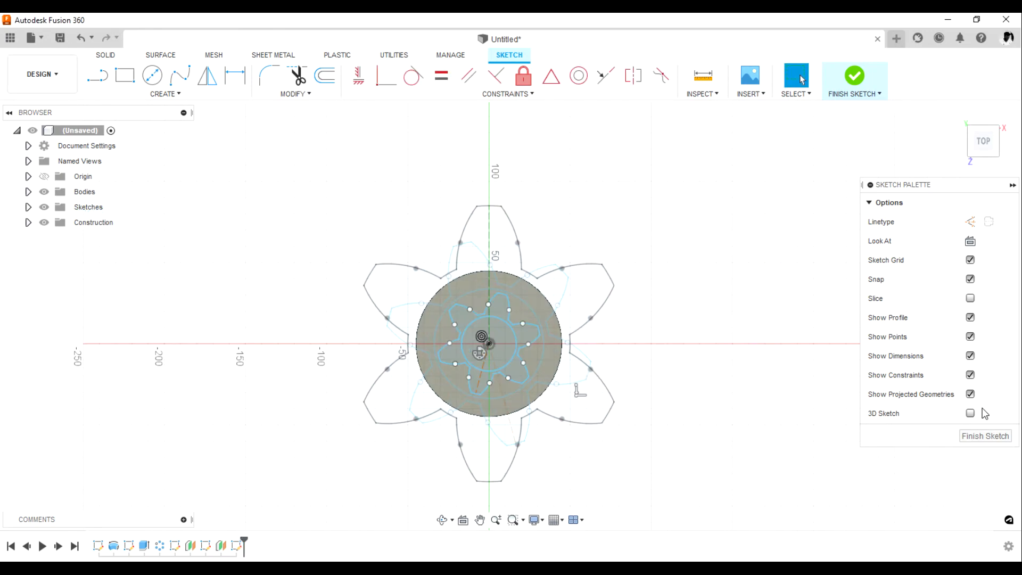
left_click(977, 434)
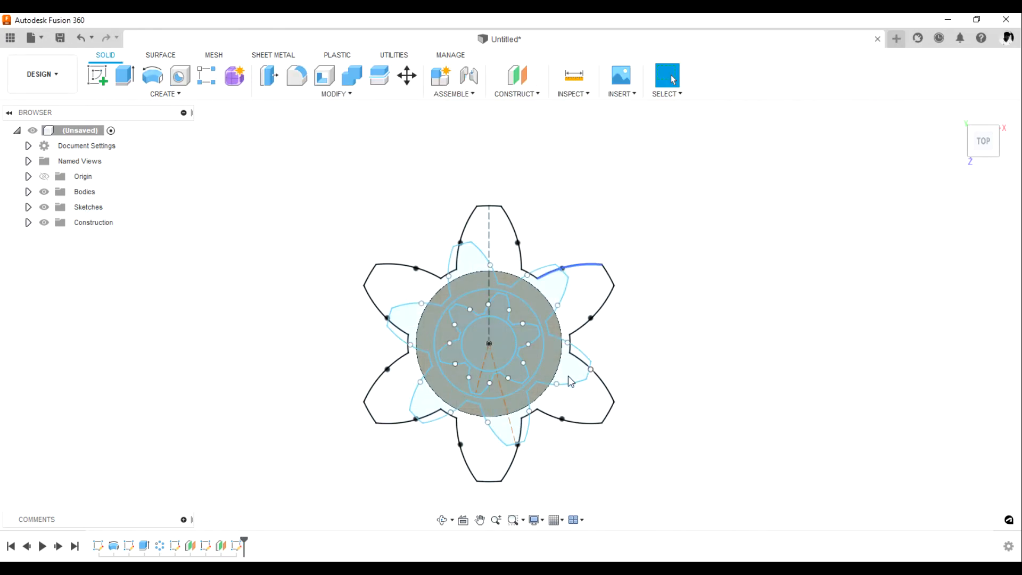
Step: Start a solid Loft with the full-size six-tooth gear profile at the shaft end as its first profile
scroll(471, 213, "down", 3)
left_click(443, 520)
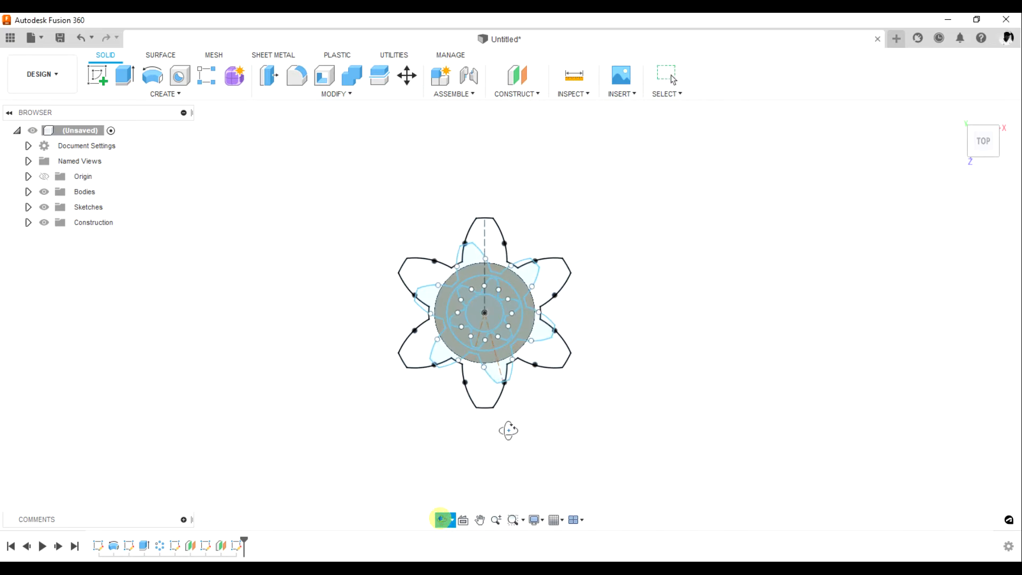
left_click_drag(509, 429, 511, 379)
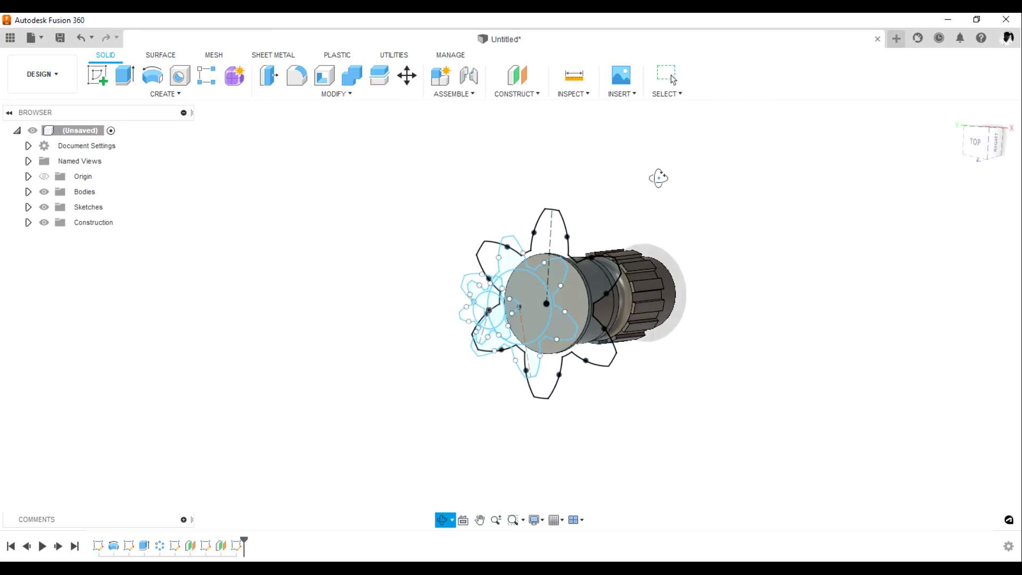
key("Escape")
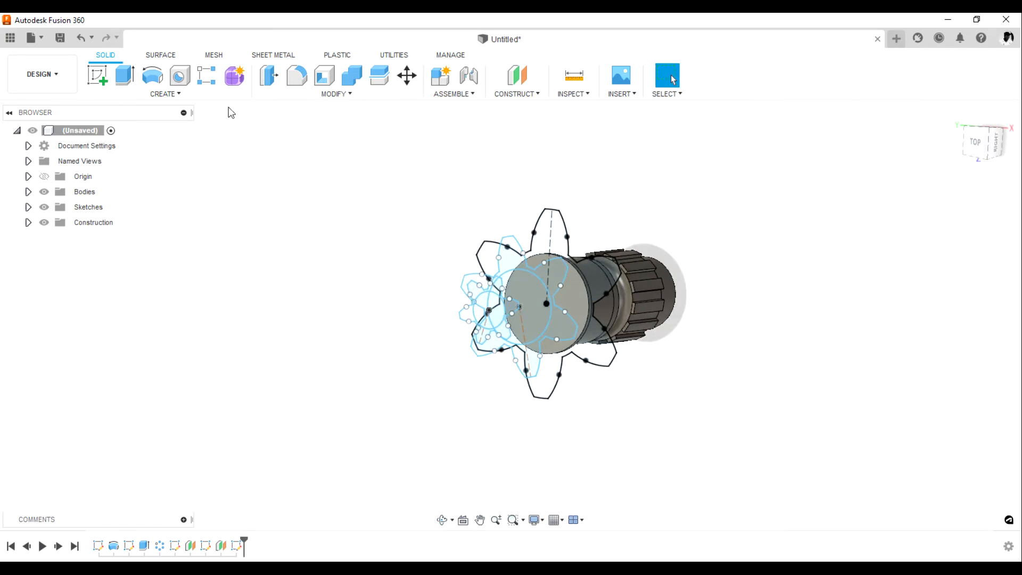
left_click(205, 95)
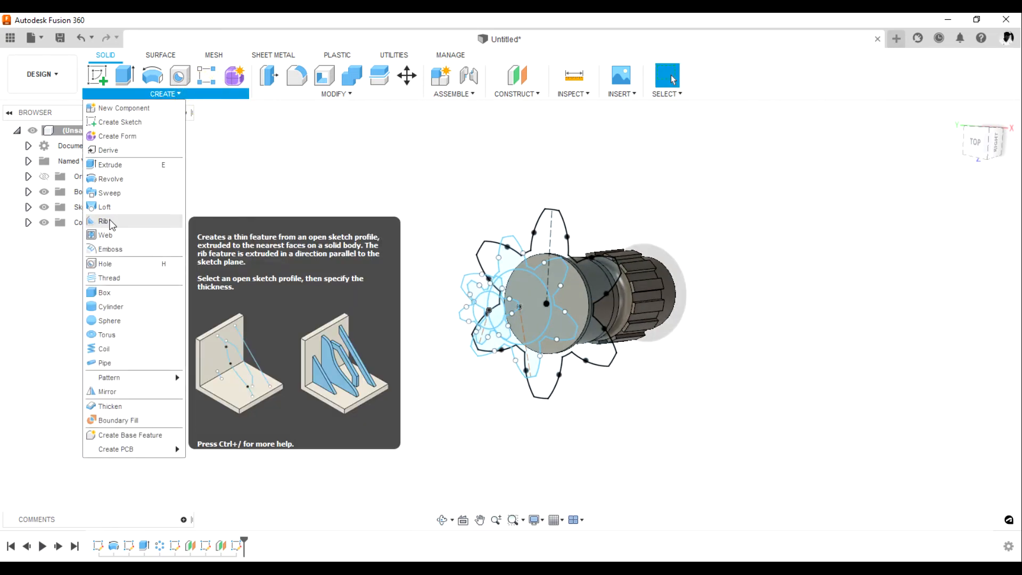
left_click(104, 206)
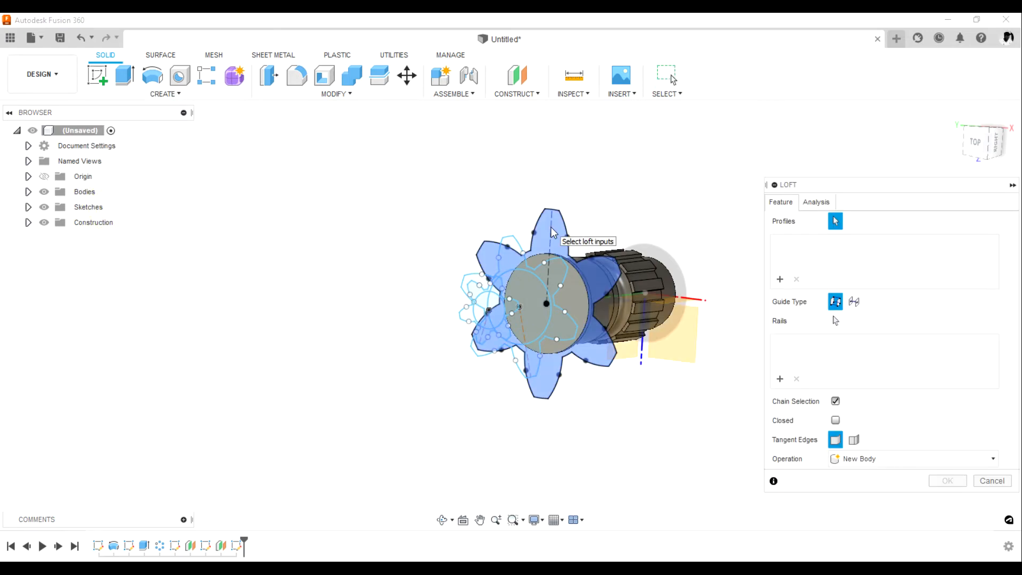
scroll(551, 228, "up", 1)
left_click(612, 271)
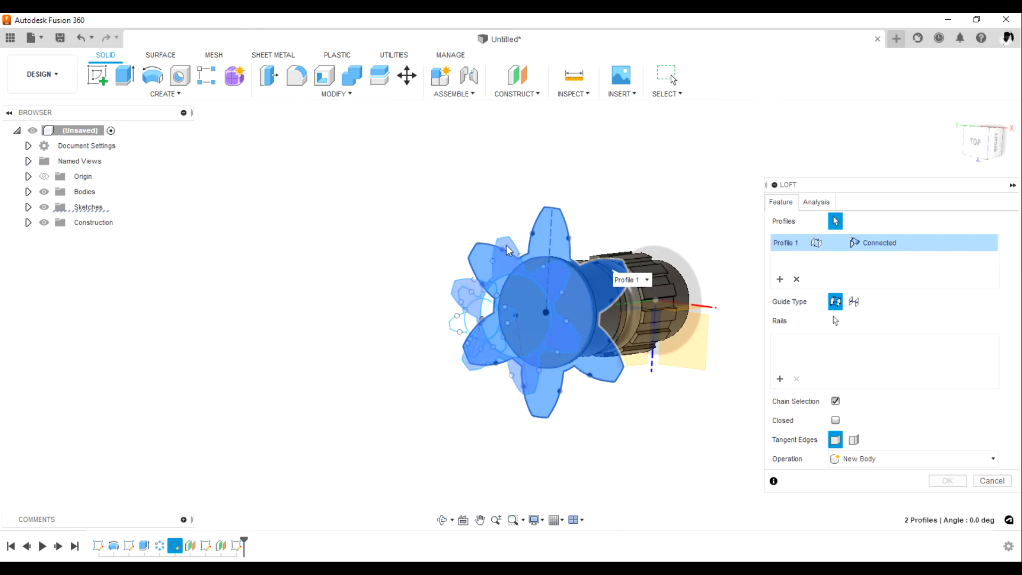
Step: Add the middle gear profile, both its toothed ring and inner circle, as the second loft profile
left_click(442, 519)
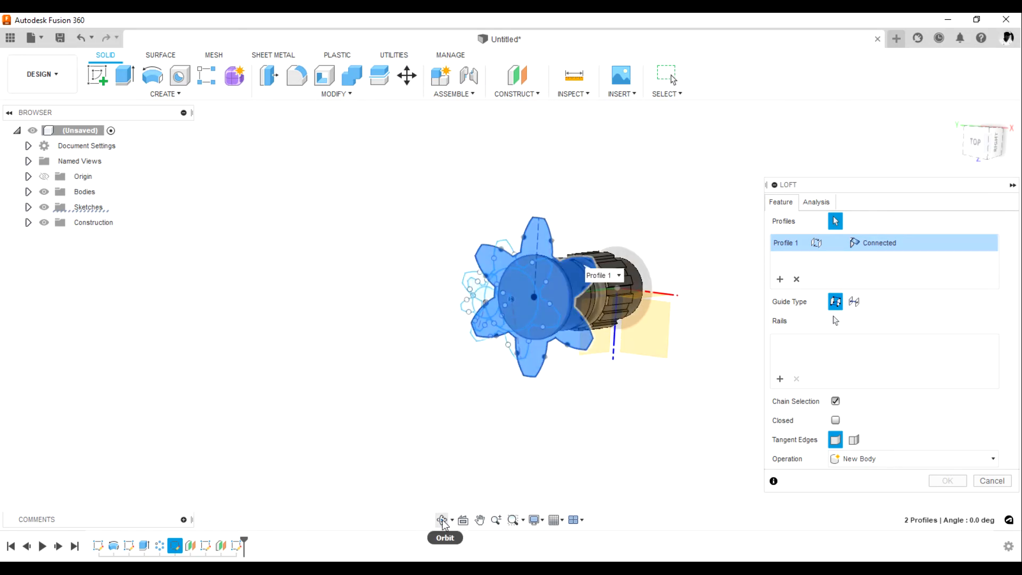
left_click_drag(527, 421, 589, 281)
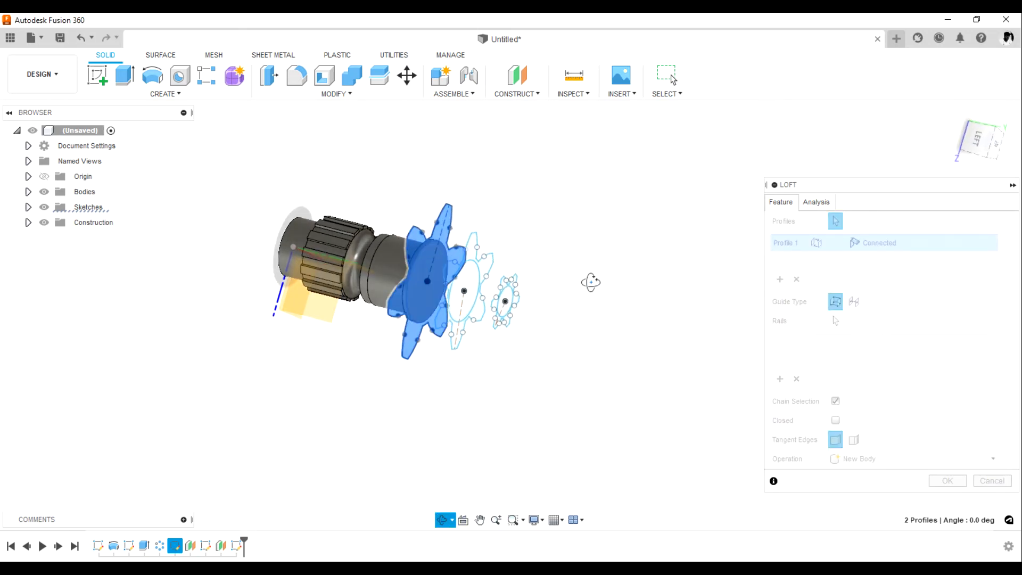
key("Escape")
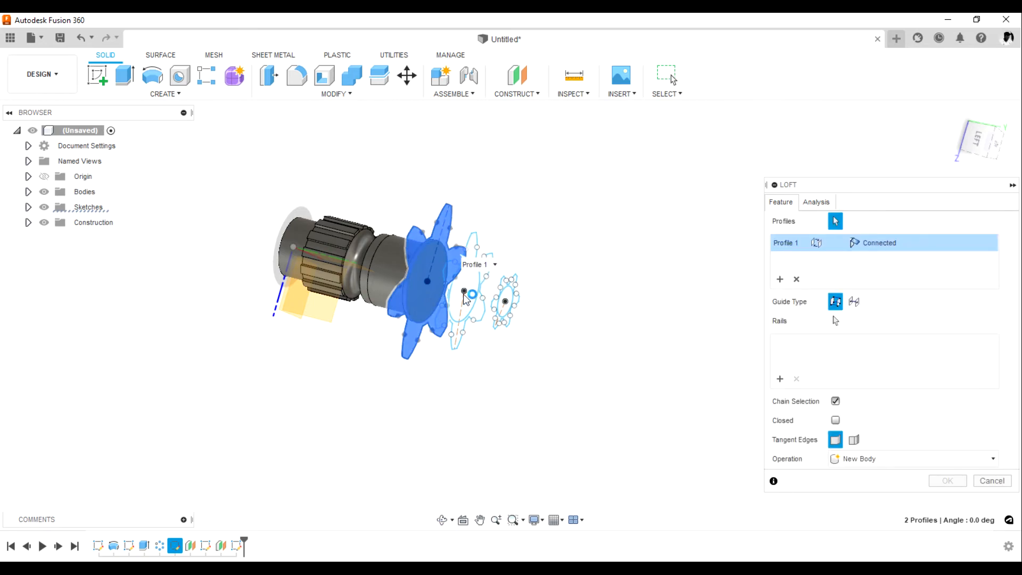
scroll(468, 245, "up", 3)
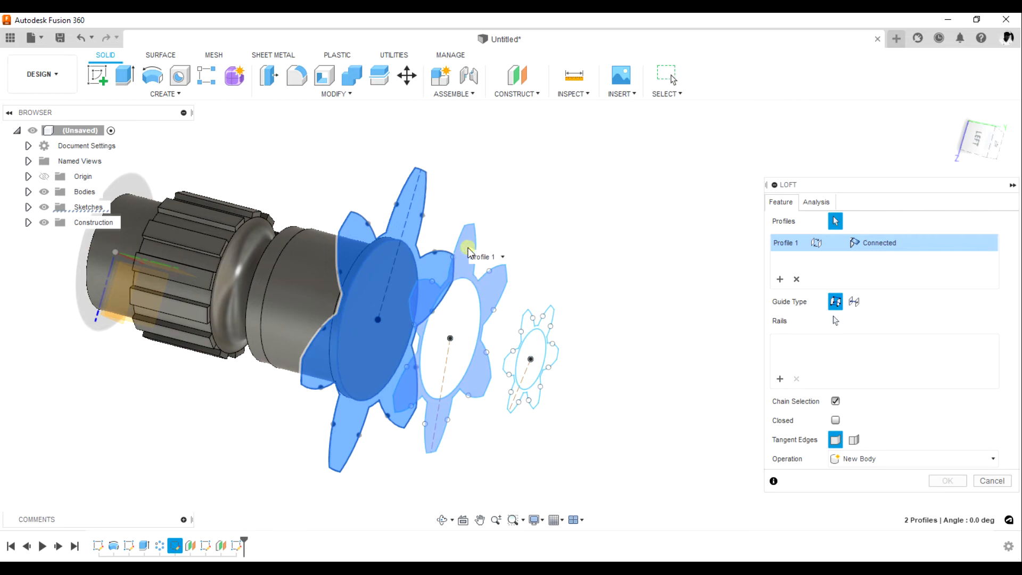
left_click(466, 308)
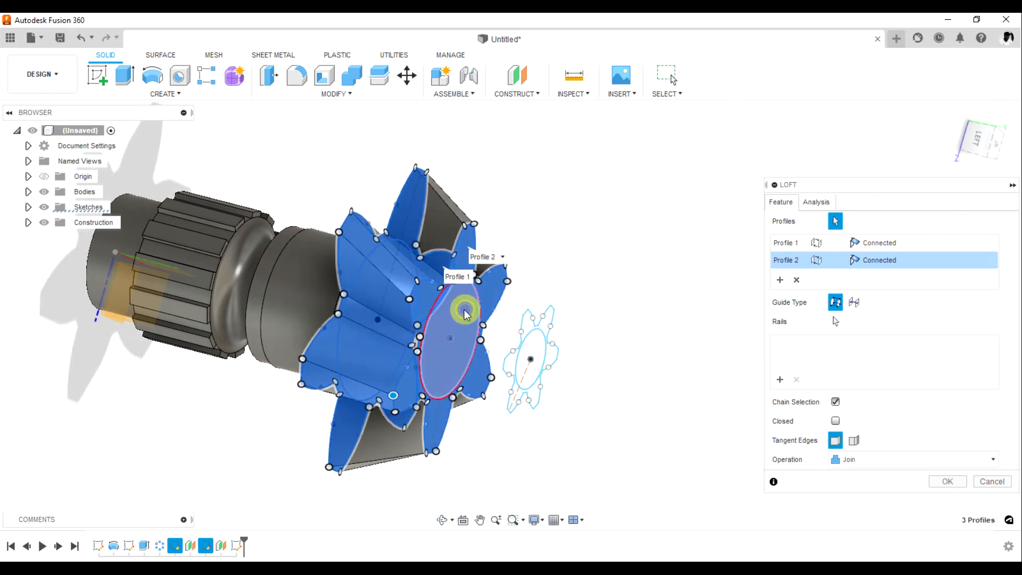
left_click(464, 309, "ctrl")
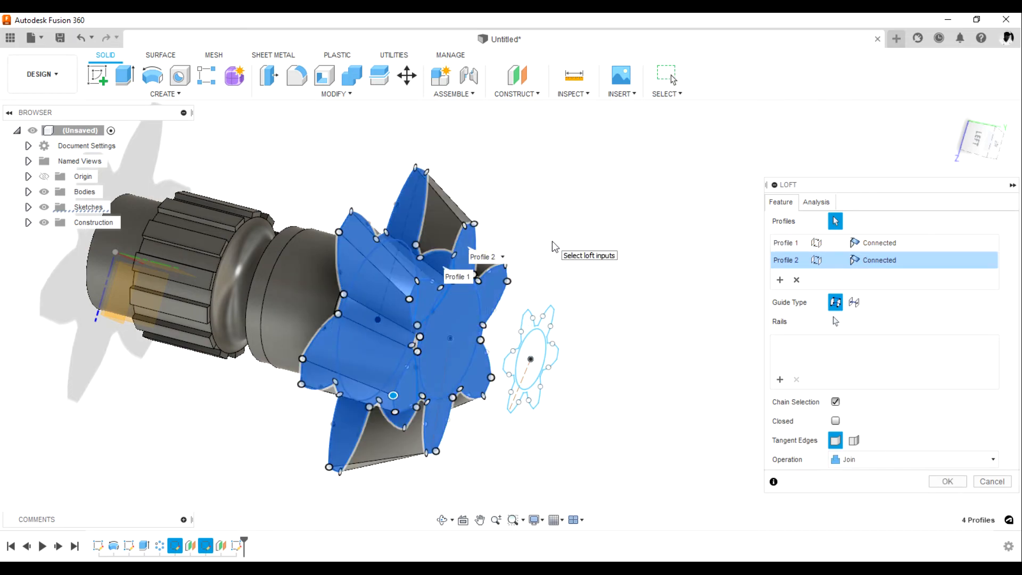
Step: Add the smallest gear profile's inner circle and toothed ring as the third profile and complete the loft joined to the shaft
left_click(534, 345)
left_click(534, 345)
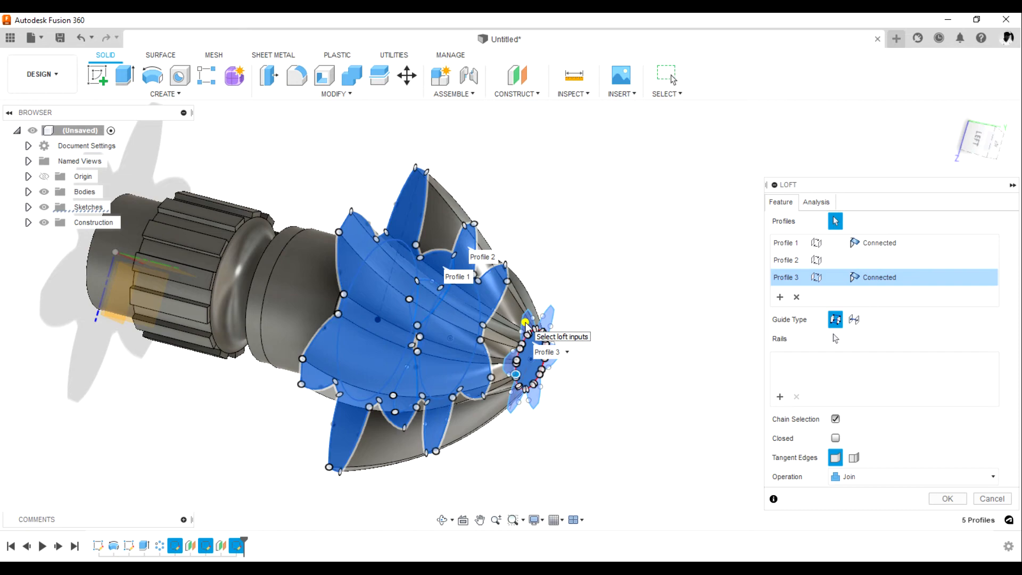
left_click(527, 327)
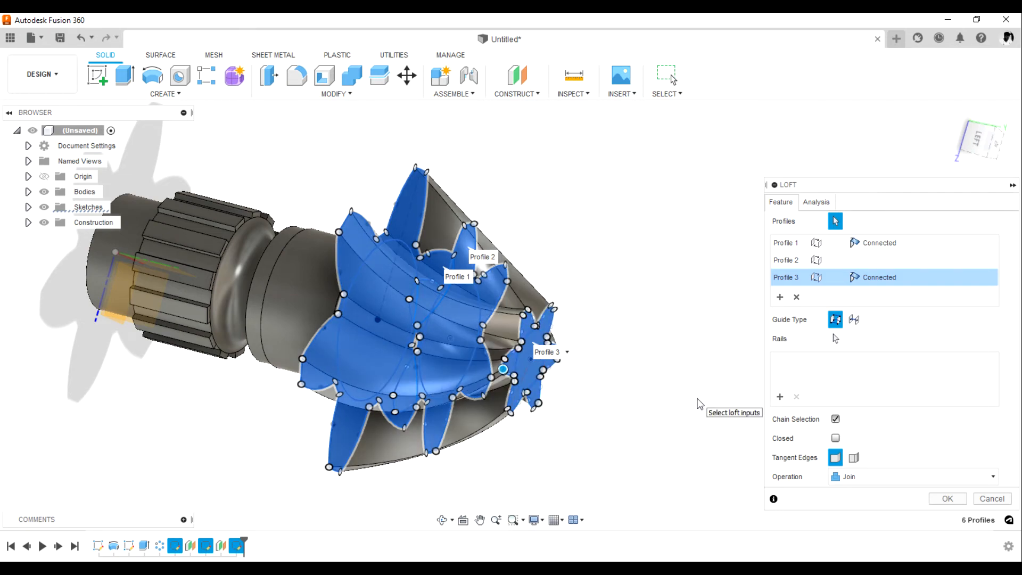
left_click(945, 503)
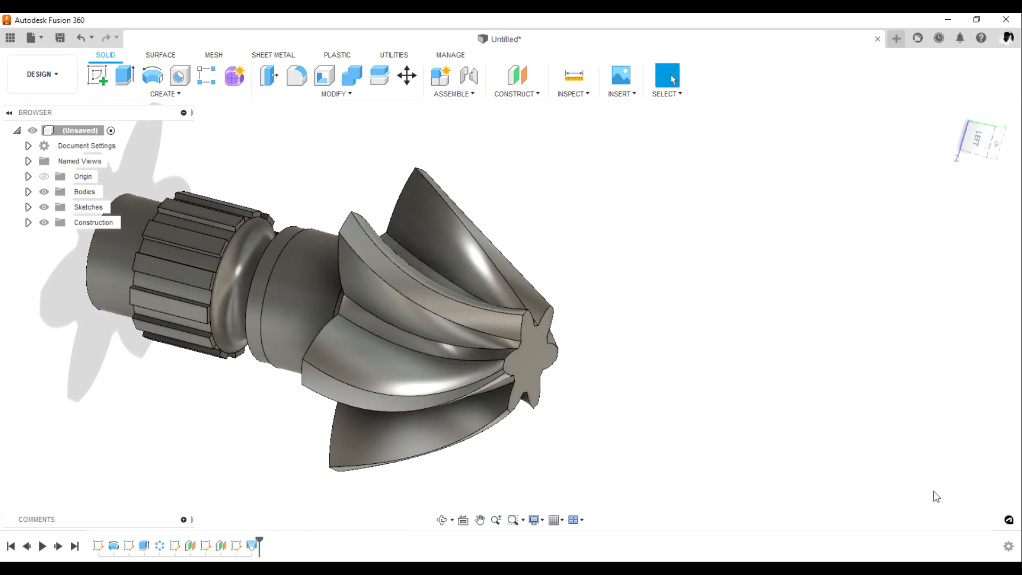
middle_click_drag(936, 496, 696, 245, "shift")
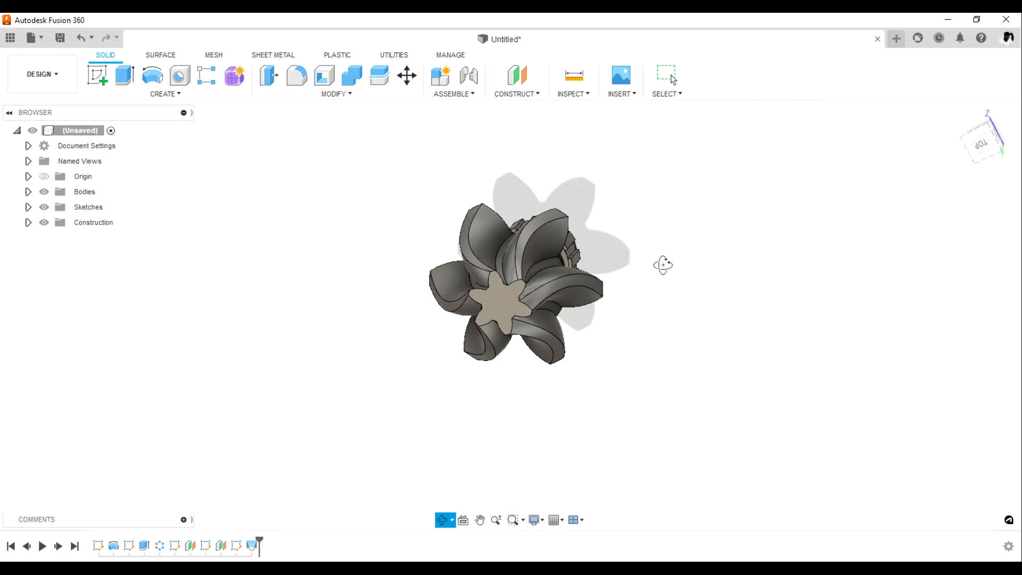
key("Escape")
scroll(490, 324, "up", 2)
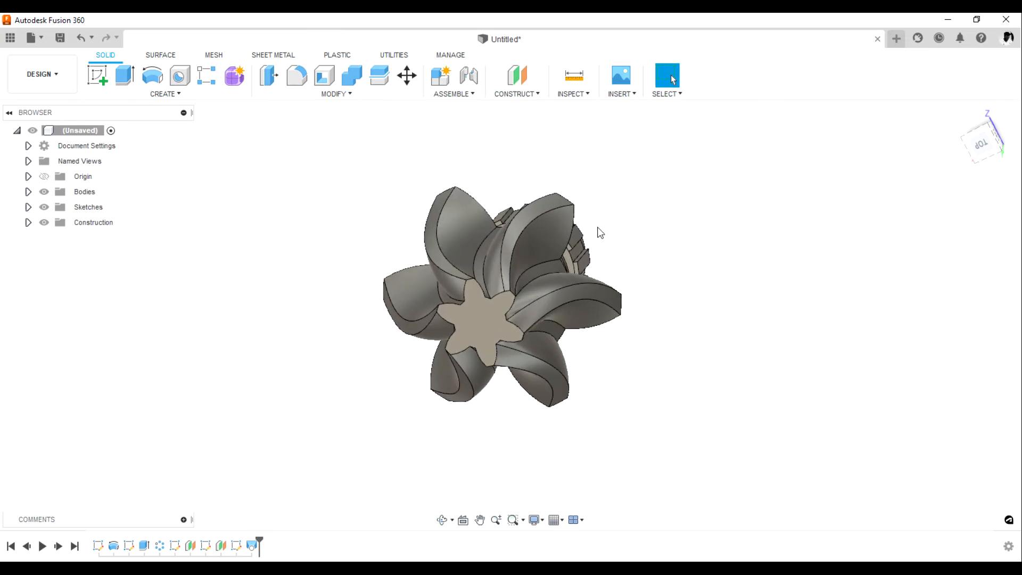
Step: On the gear's small end face, sketch a circle about 26.5 mm in diameter centred on the origin
scroll(596, 232, "up", 3)
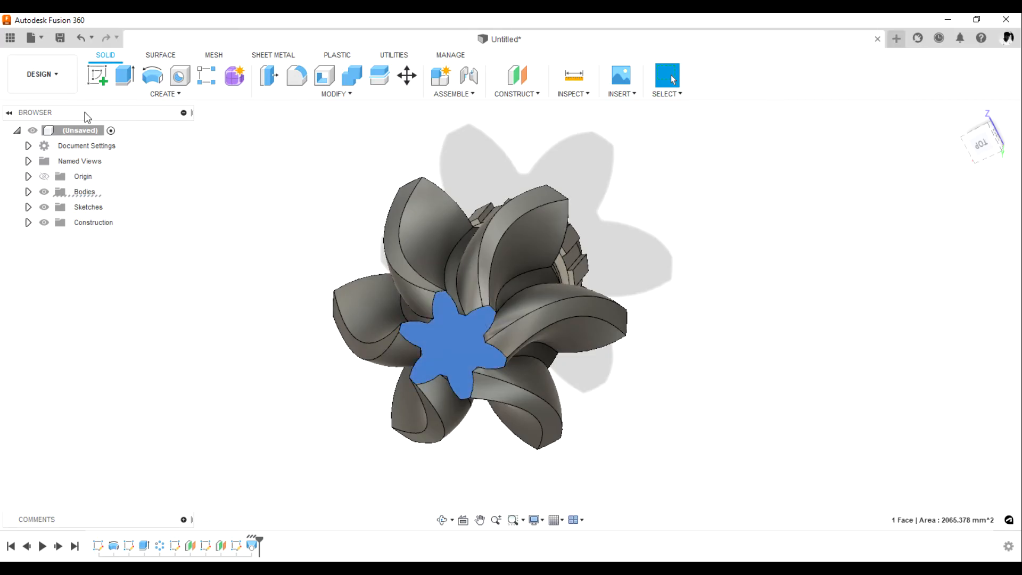
left_click(97, 75)
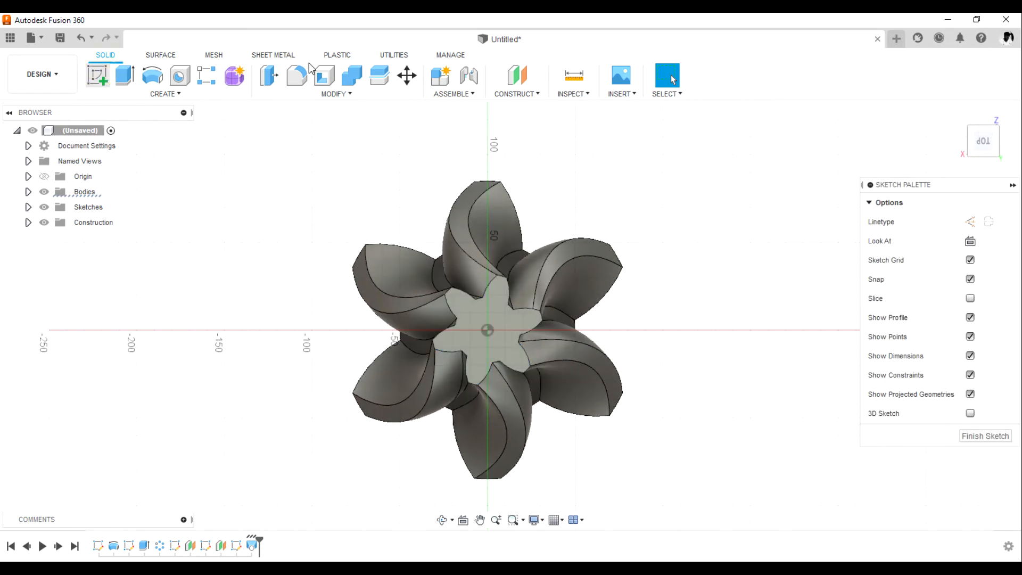
left_click(152, 75)
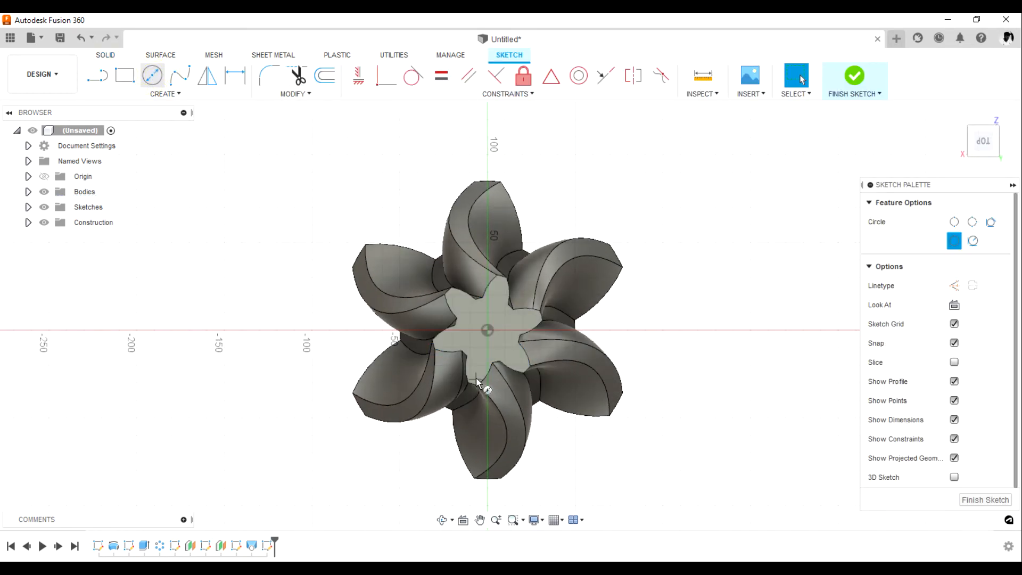
left_click(488, 330)
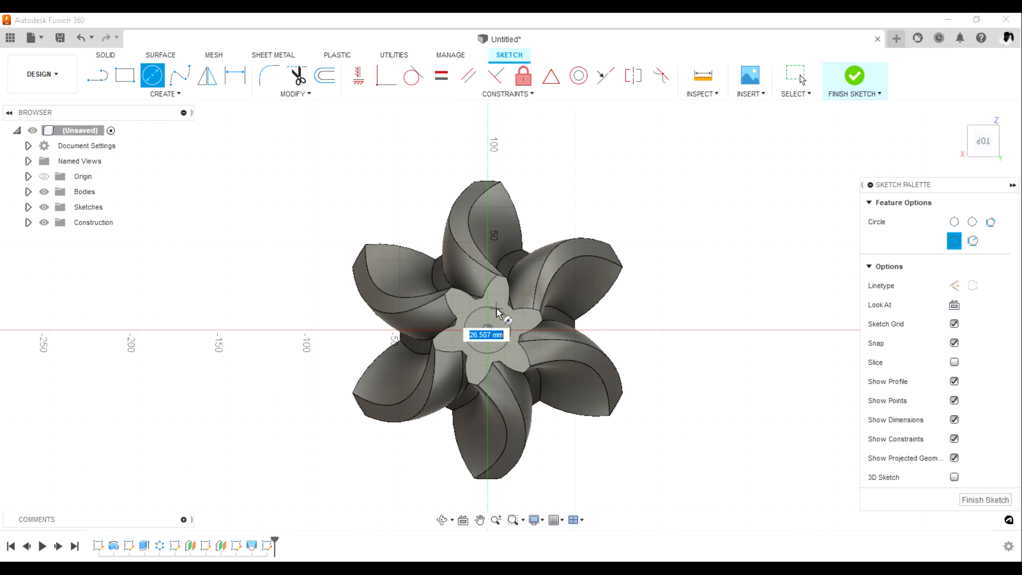
left_click(499, 313)
Step: Dimension the circle's diameter to 20 mm and finish the sketch
key("d")
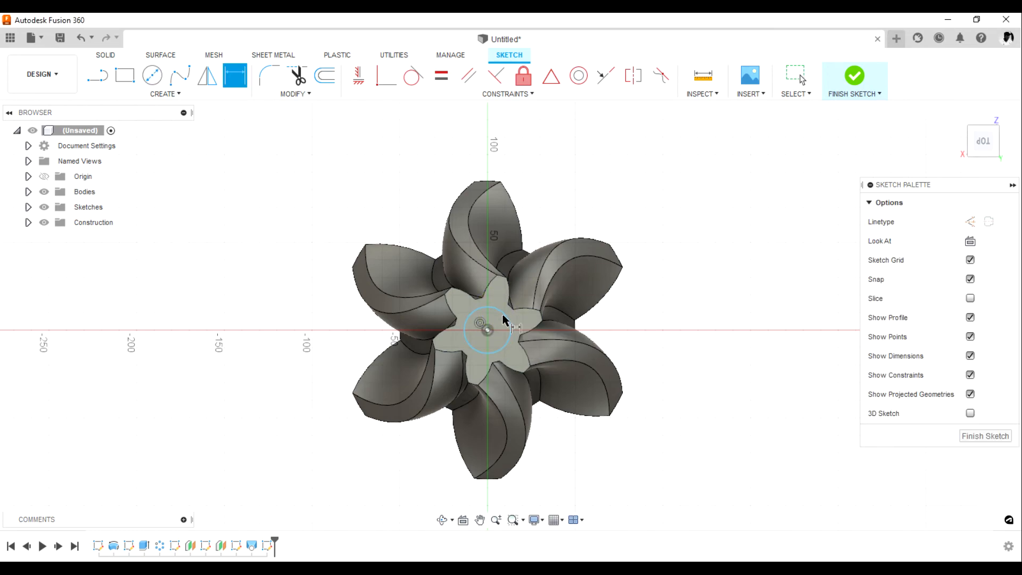
left_click(501, 313)
left_click(651, 298)
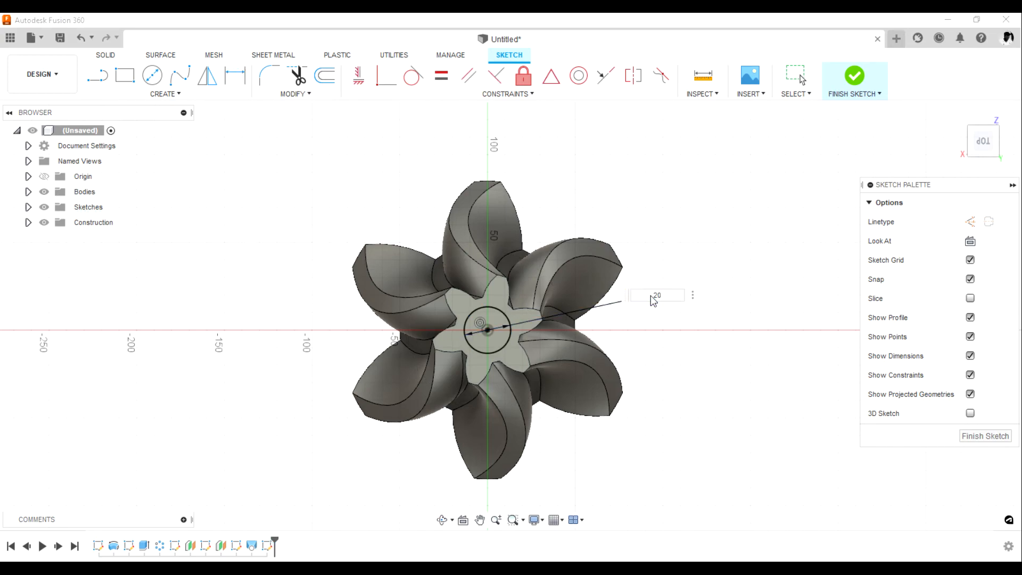
key("Return")
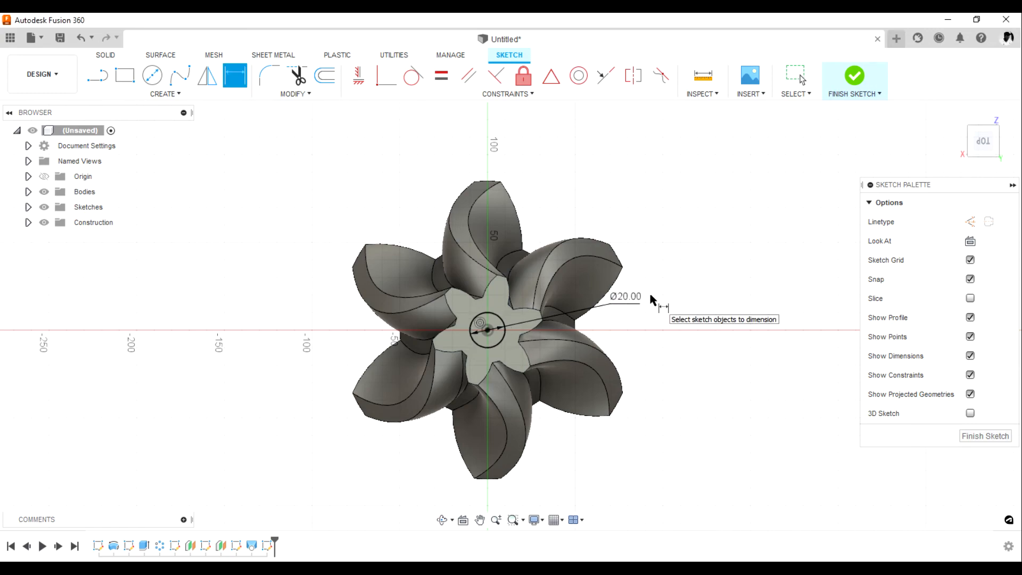
left_click(963, 436)
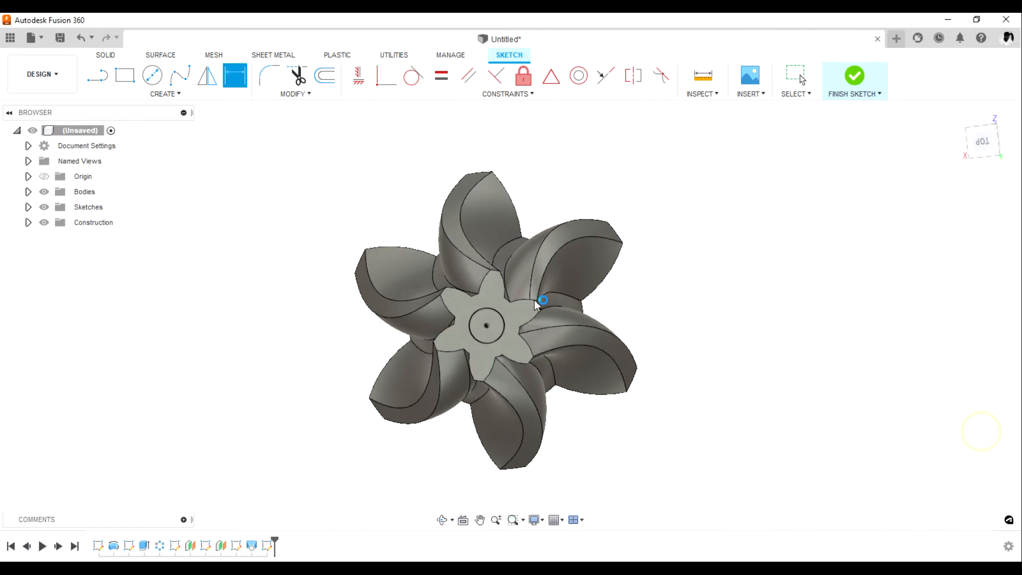
Step: Extrude the circle as a cut from the gear's small end through to the shaft's far end face, a distance of -258 mm
scroll(427, 335, "up", 3)
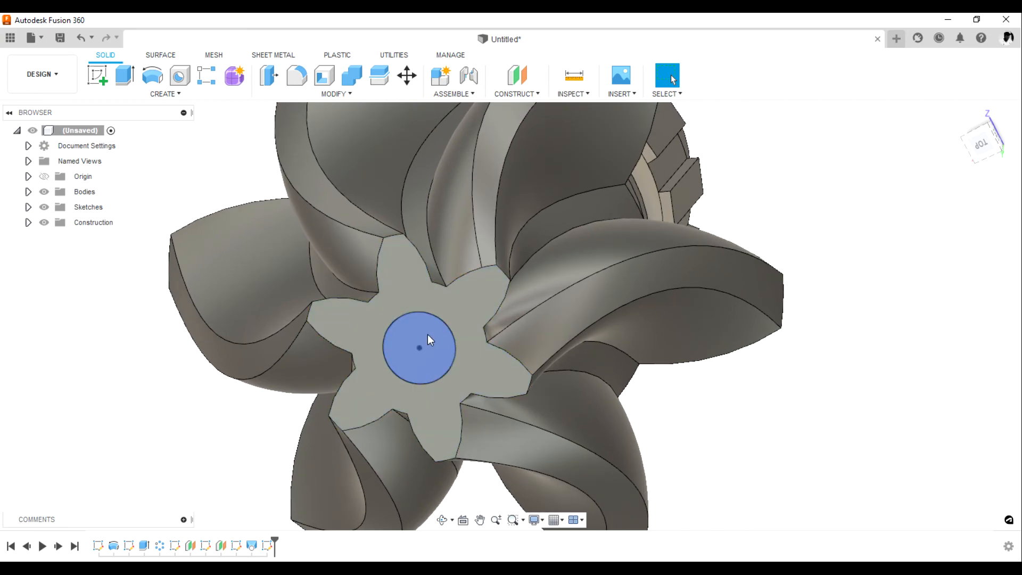
key("e")
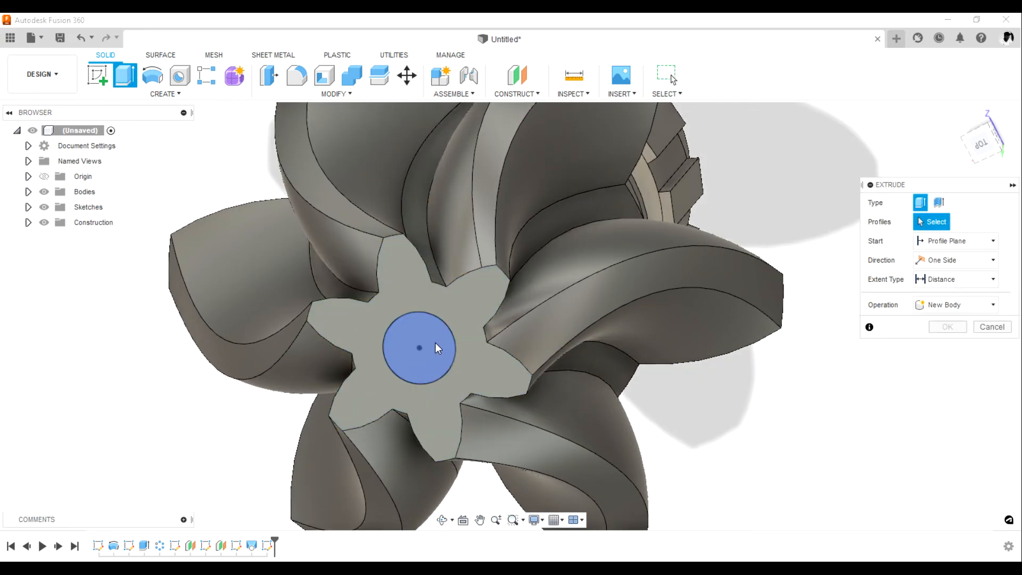
left_click(423, 344)
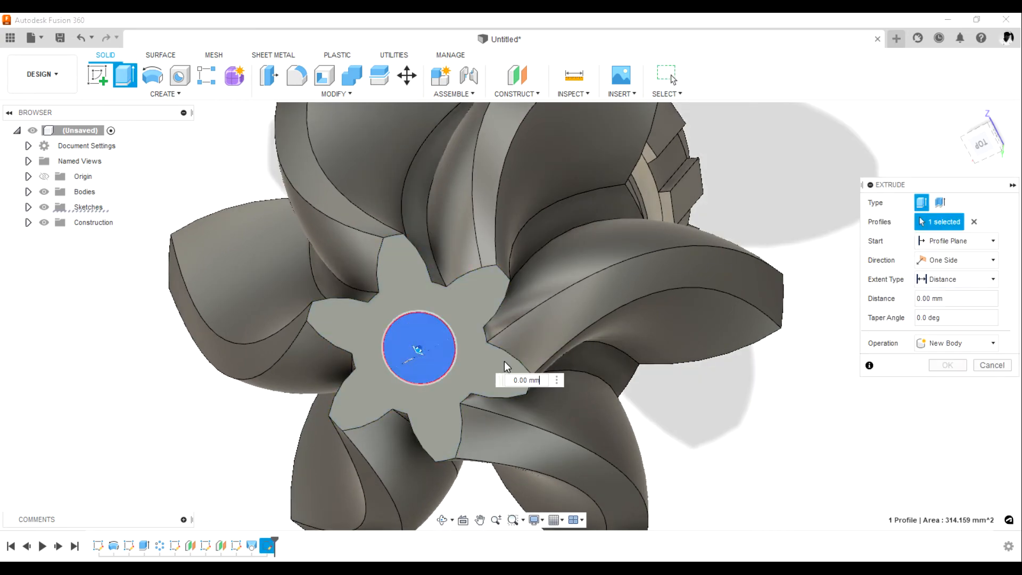
scroll(373, 296, "down", 5)
left_click(442, 520)
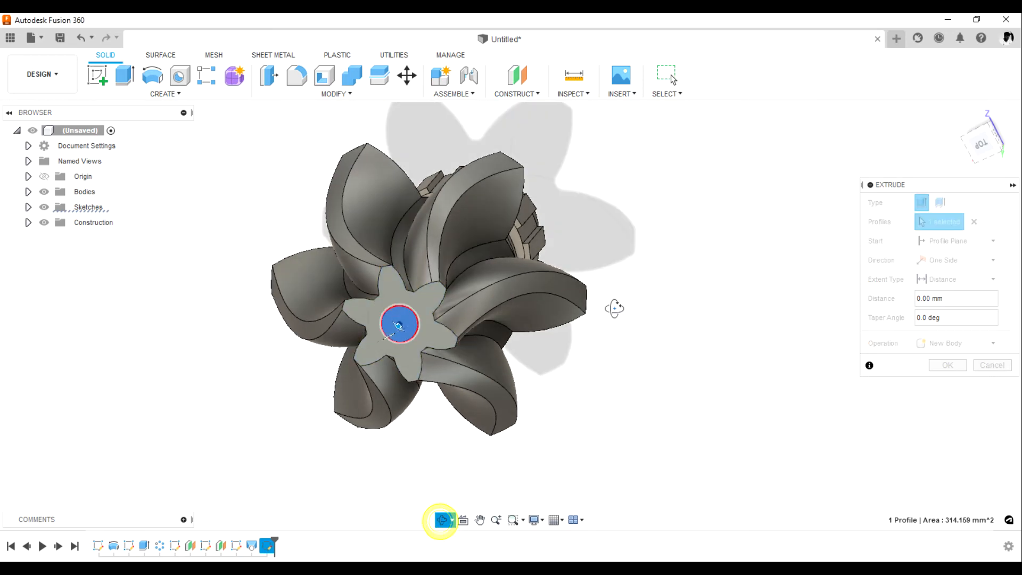
left_click_drag(612, 303, 489, 365)
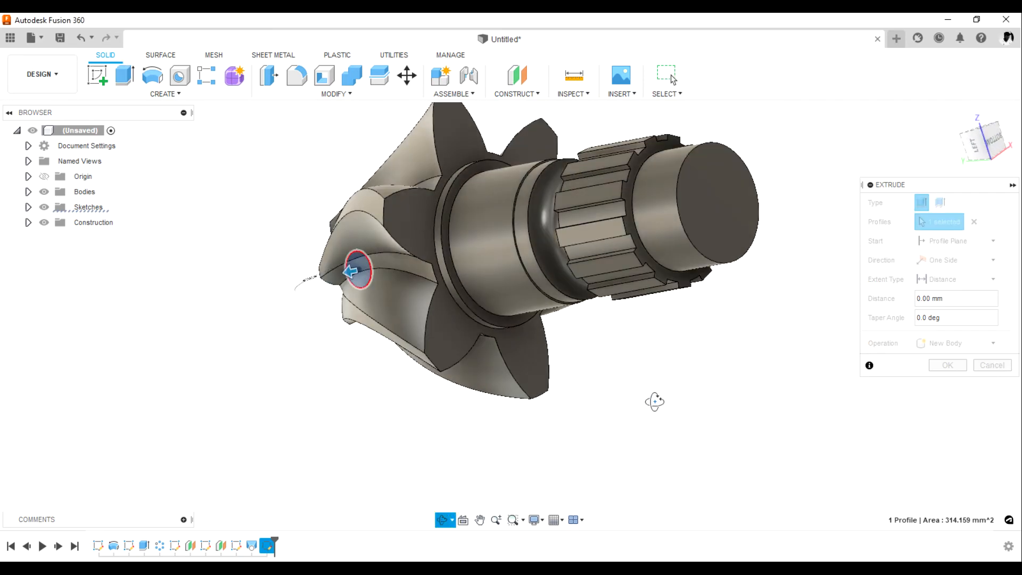
key("Escape")
left_click(698, 215)
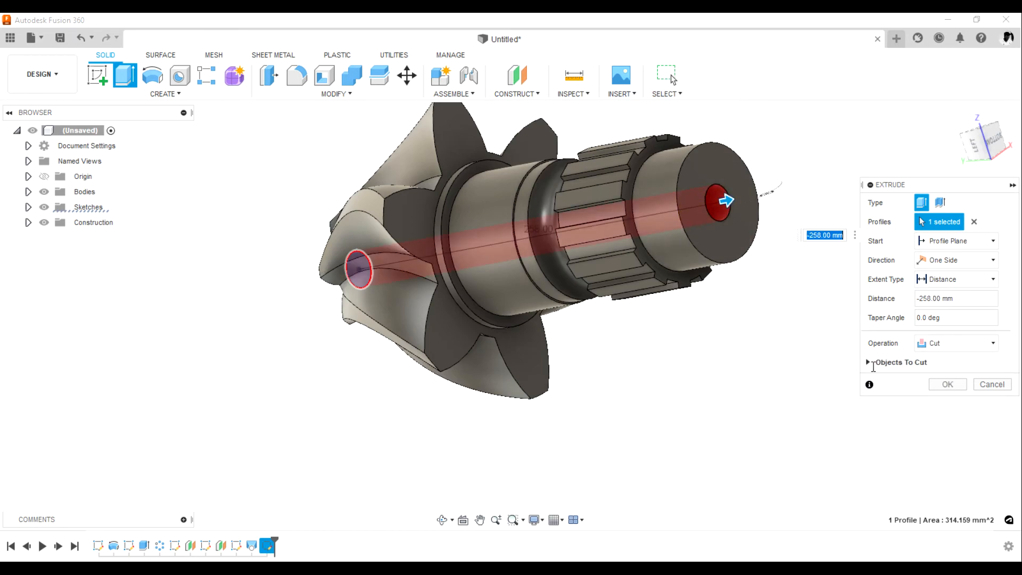
left_click(947, 383)
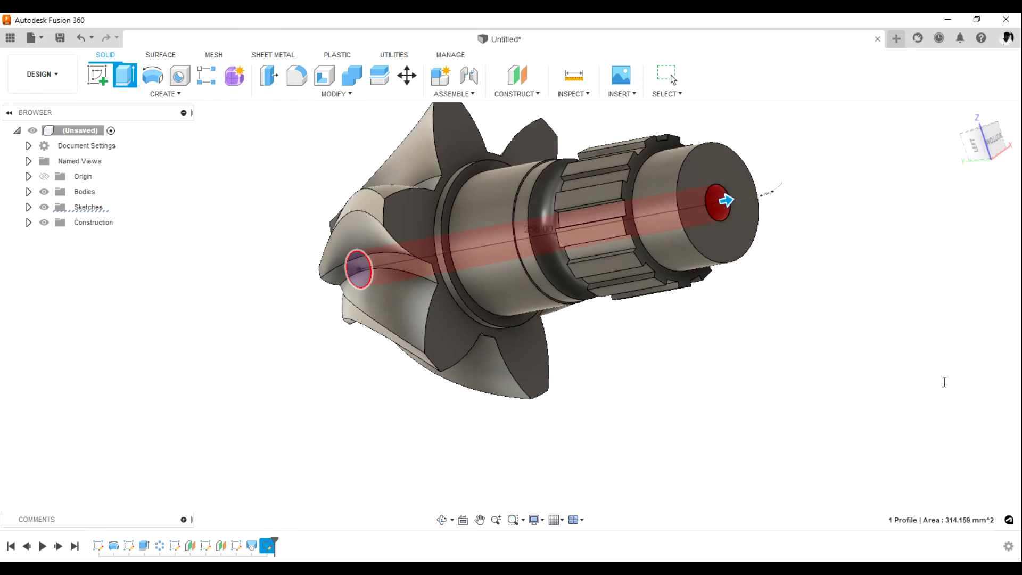
Step: Edit the bore sketch to set the circle's diameter to 25 mm and finish the sketch
left_click(442, 520)
mouse_move(511, 426)
left_mouse_down()
mouse_move(634, 381)
mouse_move(626, 391)
mouse_move(637, 407)
mouse_move(625, 389)
mouse_move(585, 379)
mouse_move(598, 363)
mouse_move(620, 379)
left_mouse_up()
key("Escape")
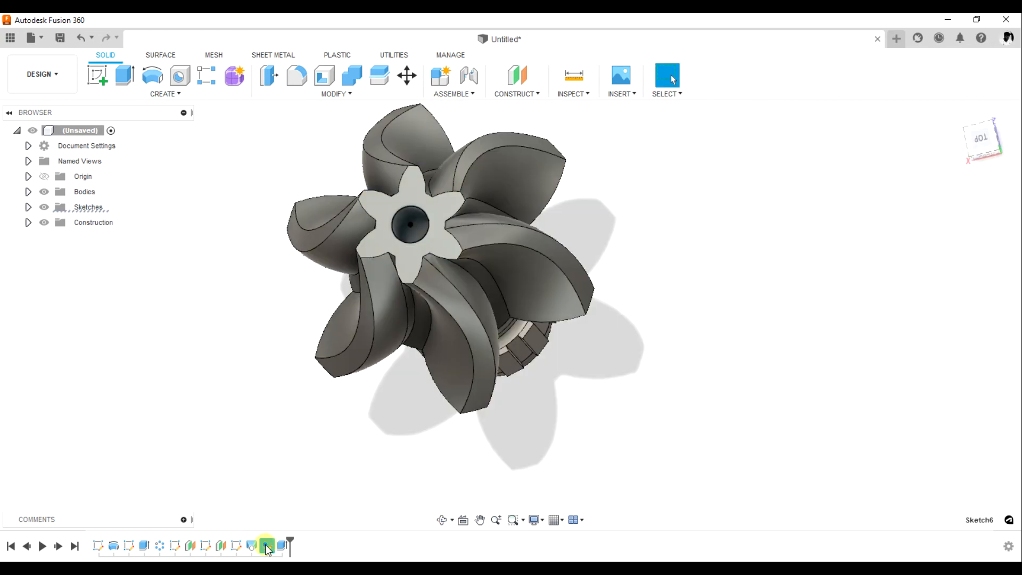
right_click(266, 546)
left_click(306, 418)
double_click(605, 219)
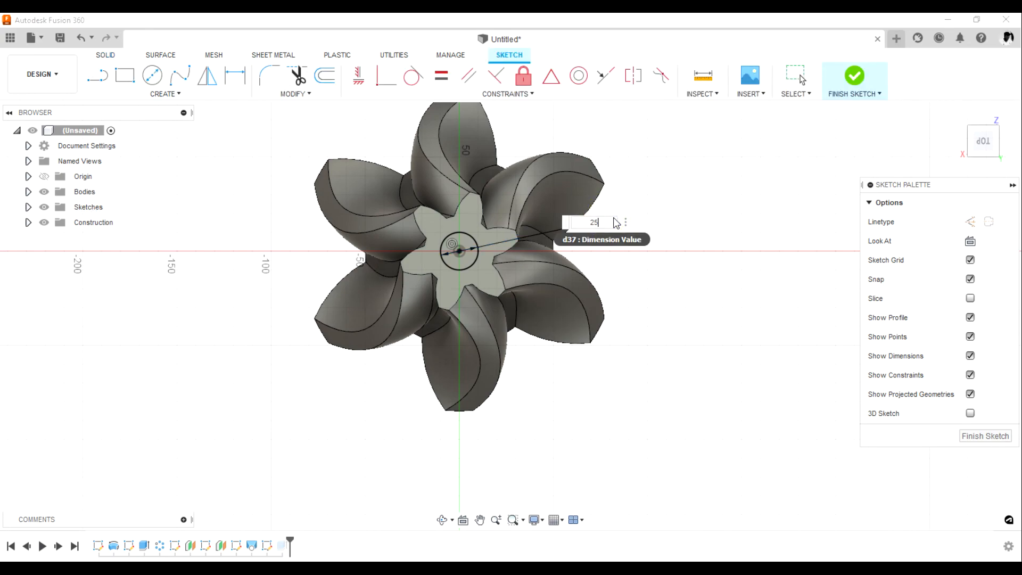
type("25")
key("Return")
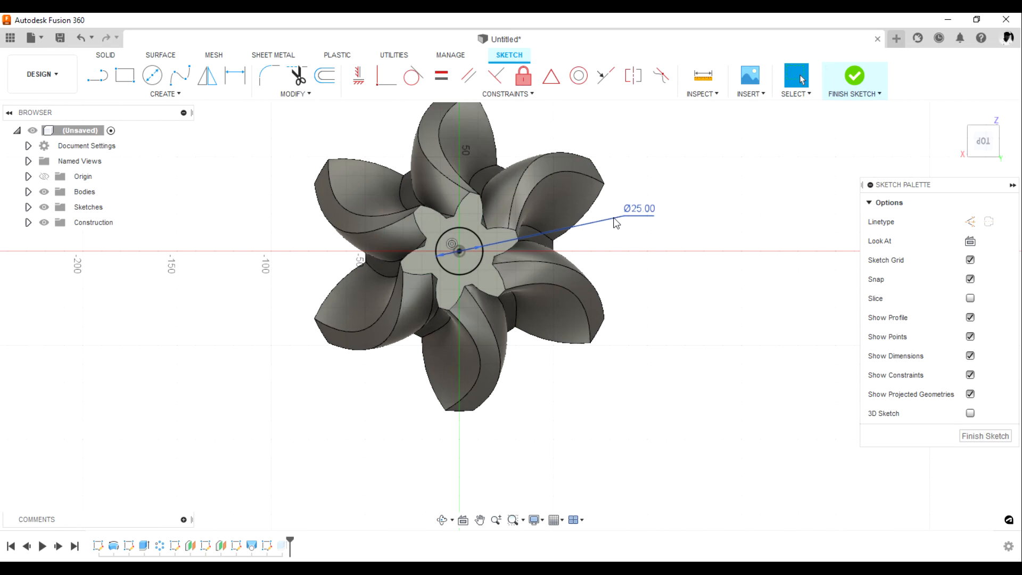
left_click(854, 73)
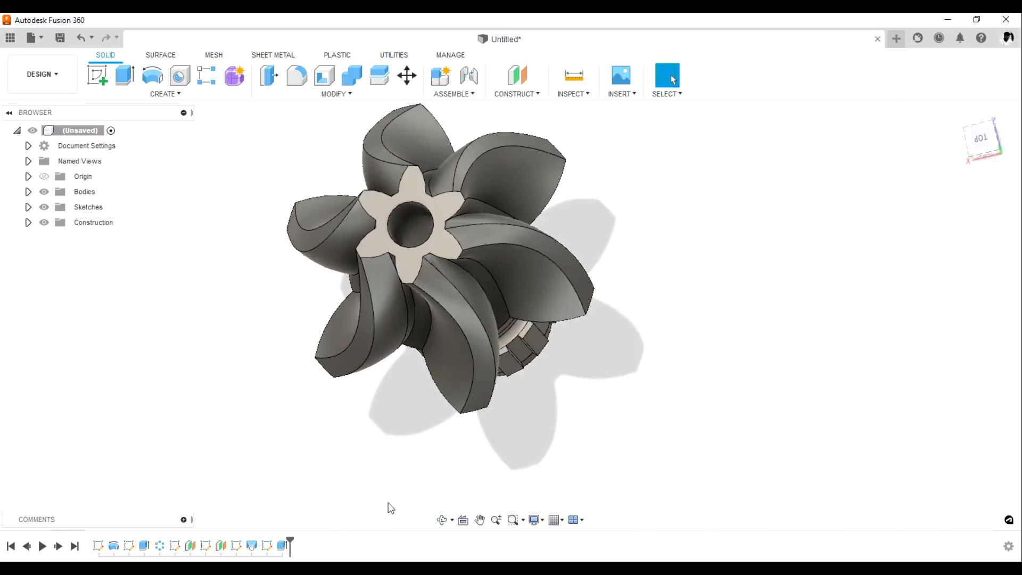
Step: Open the Appearance settings for bodies and expand the Copper category in the material library
left_click(442, 525)
left_click_drag(532, 346, 527, 251)
scroll(451, 282, "down", 4)
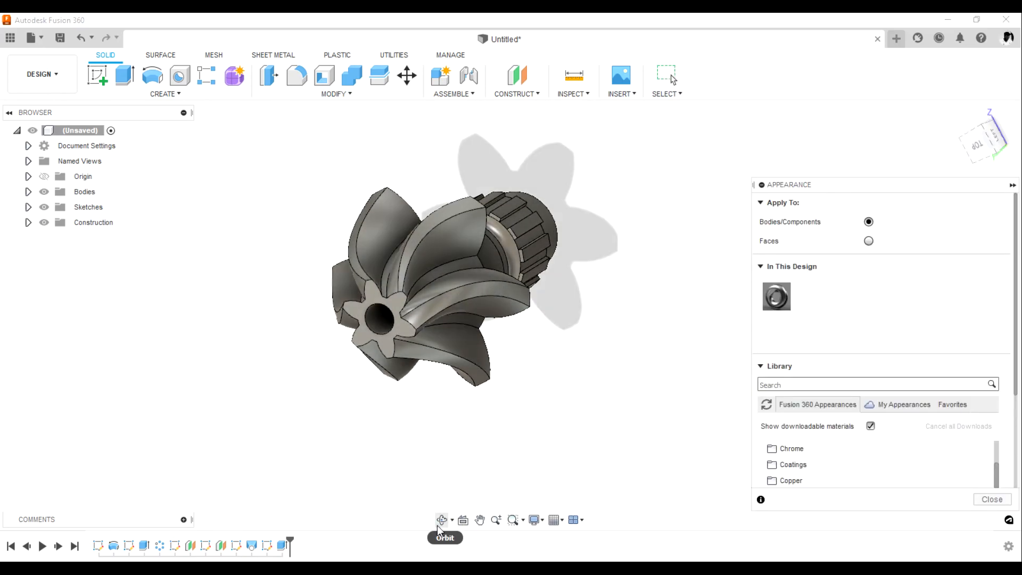
left_click(439, 523)
left_click_drag(449, 478, 446, 377)
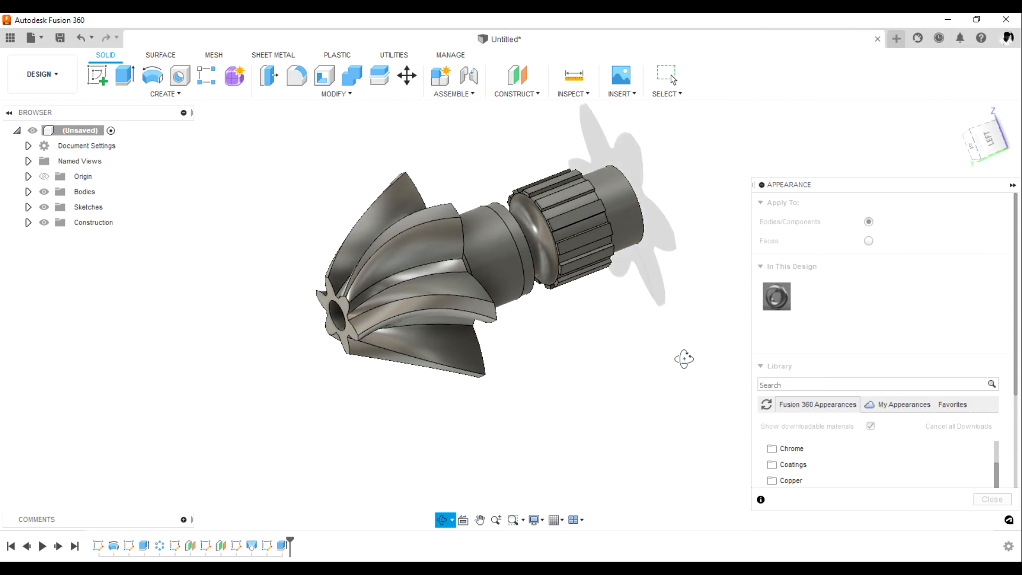
key("Escape")
scroll(815, 443, "down", 3)
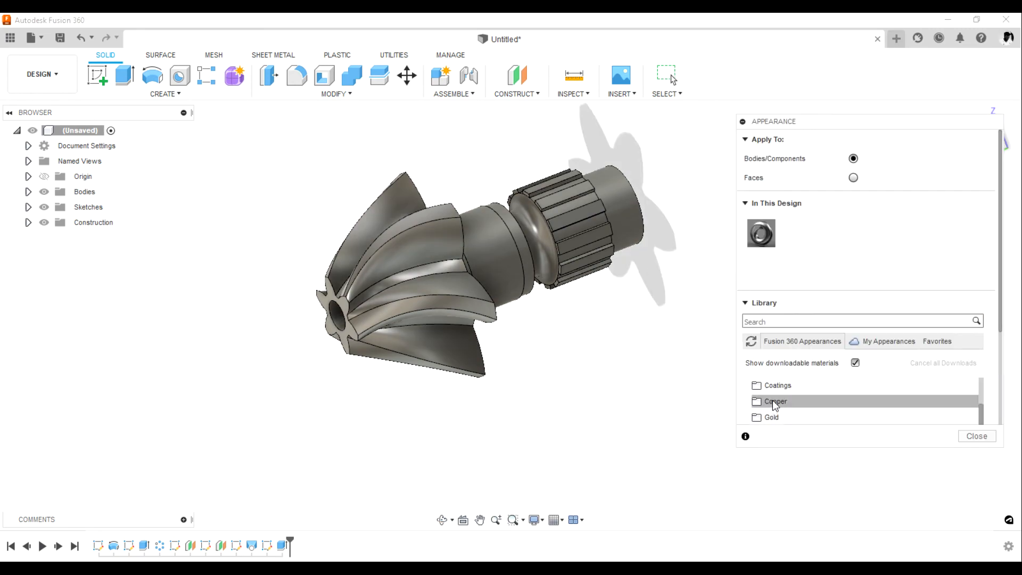
left_click(772, 400)
Step: Try Copper - Polished on the gear shaft body, replace it with Copper - Raw and close the appearance settings
scroll(835, 412, "down", 2)
scroll(836, 412, "up", 1)
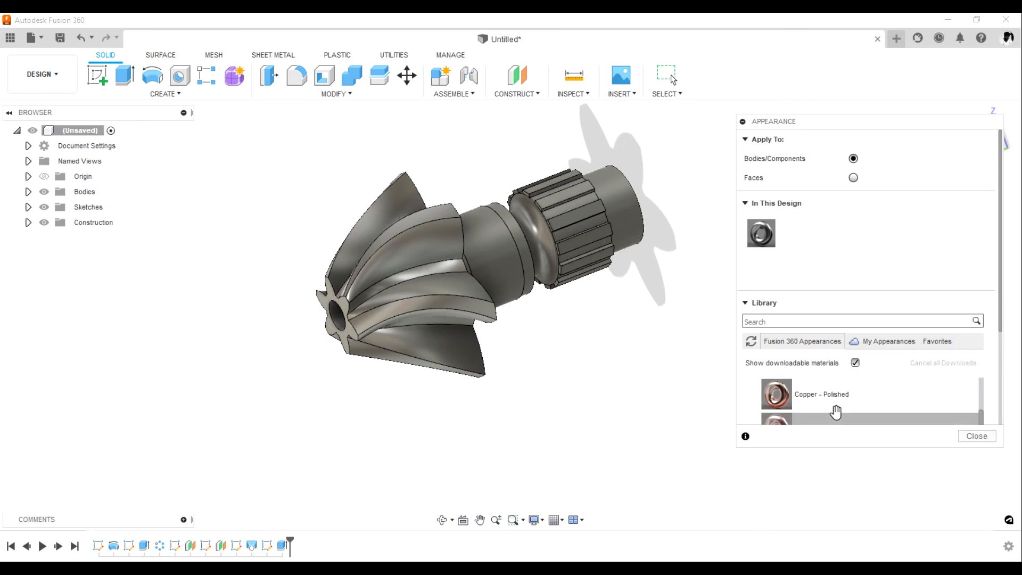
scroll(830, 409, "up", 1)
scroll(822, 406, "down", 1)
scroll(823, 406, "down", 1)
scroll(822, 406, "up", 1)
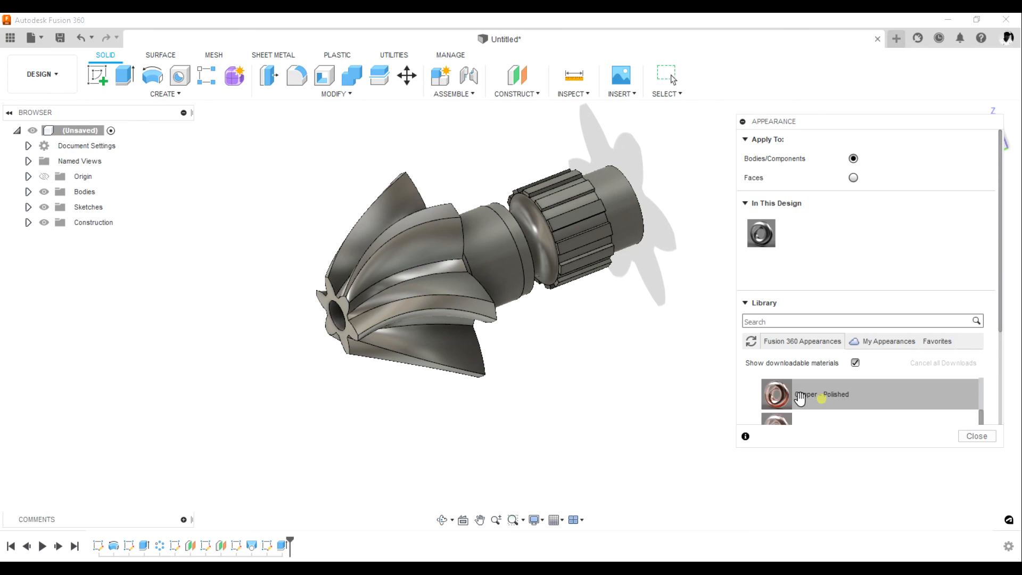
left_click_drag(800, 398, 526, 282)
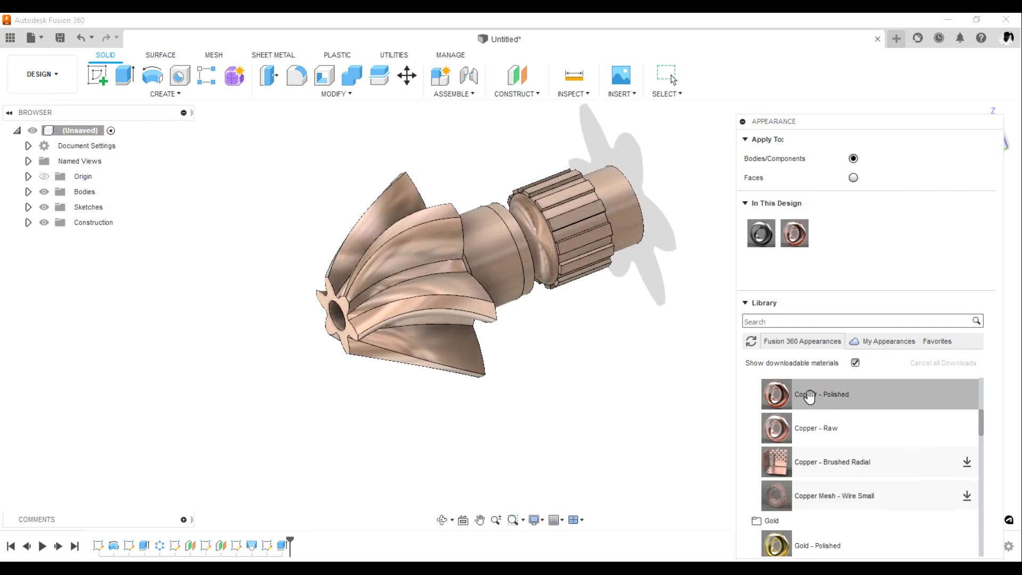
left_click_drag(830, 427, 522, 252)
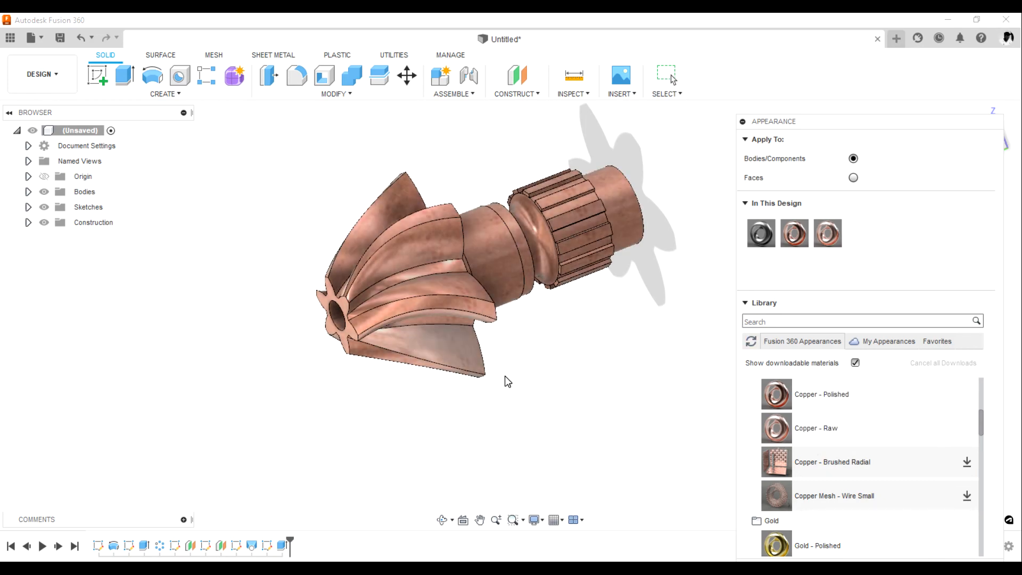
key("Escape")
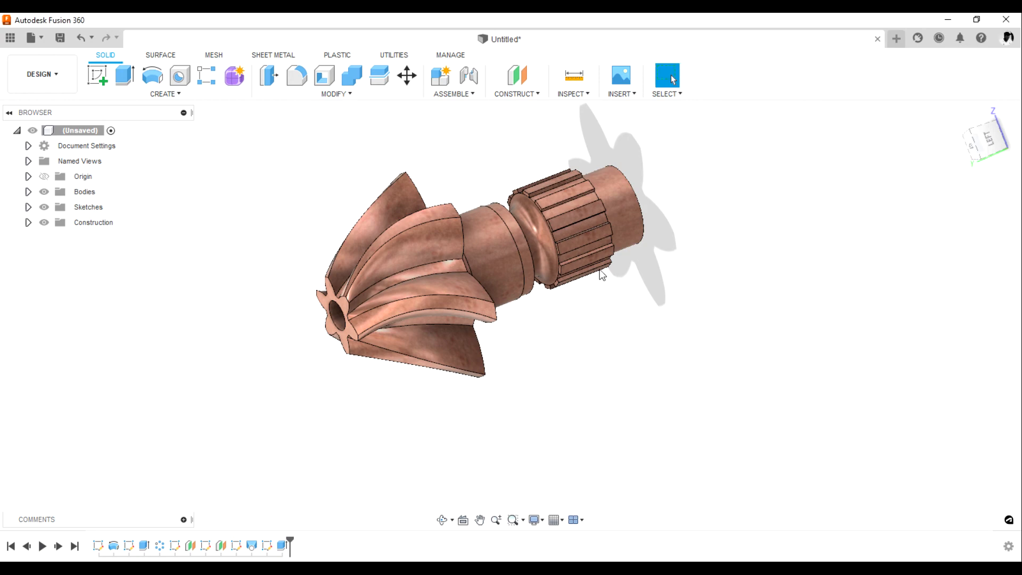
Step: Add a 5 mm equal-distance chamfer to the outer circular edge at the shaft's plain end
left_click(438, 523)
left_click_drag(468, 373, 479, 319)
key("Escape")
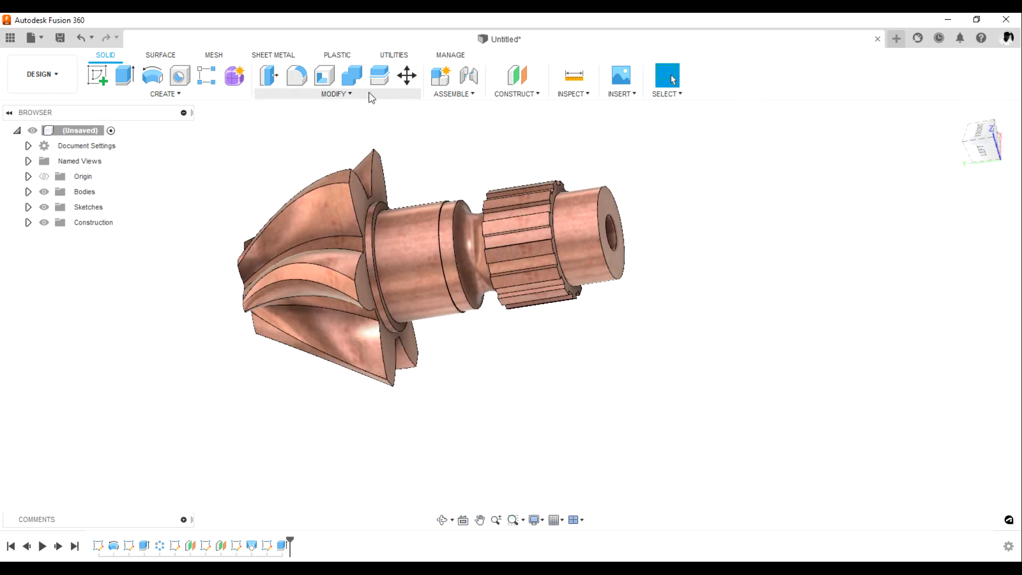
left_click(371, 95)
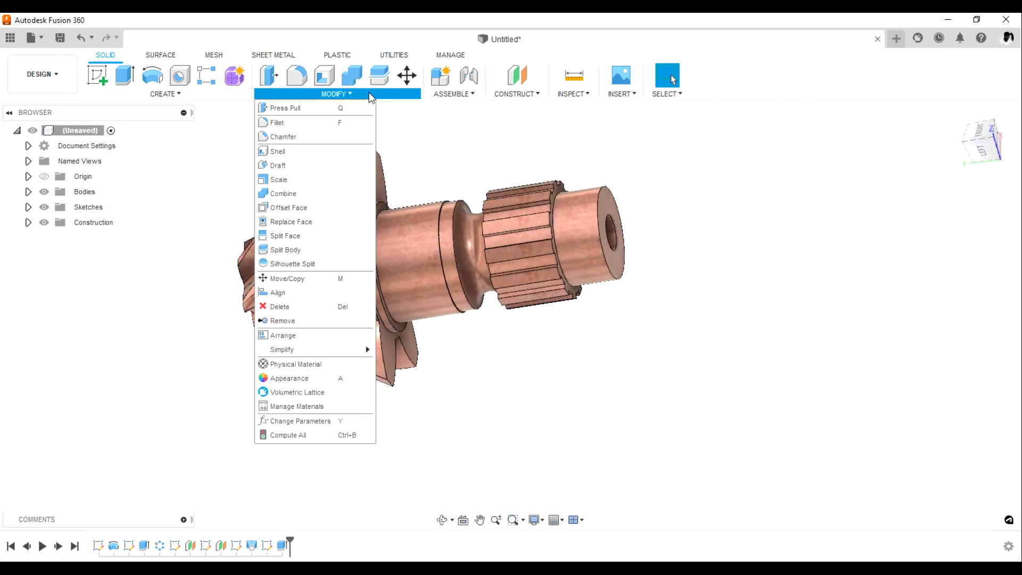
left_click(291, 140)
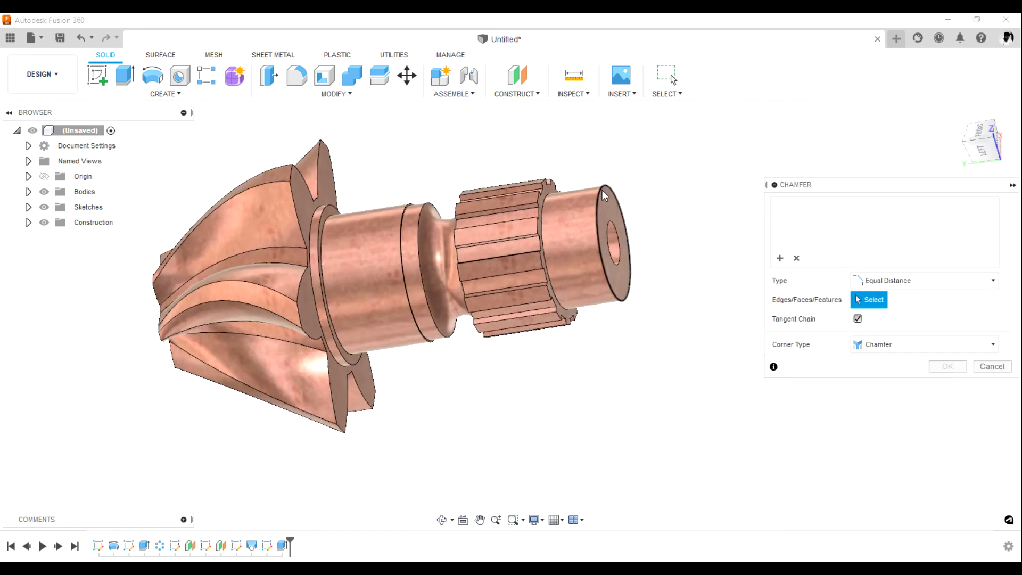
scroll(602, 192, "up", 2)
left_click(601, 191)
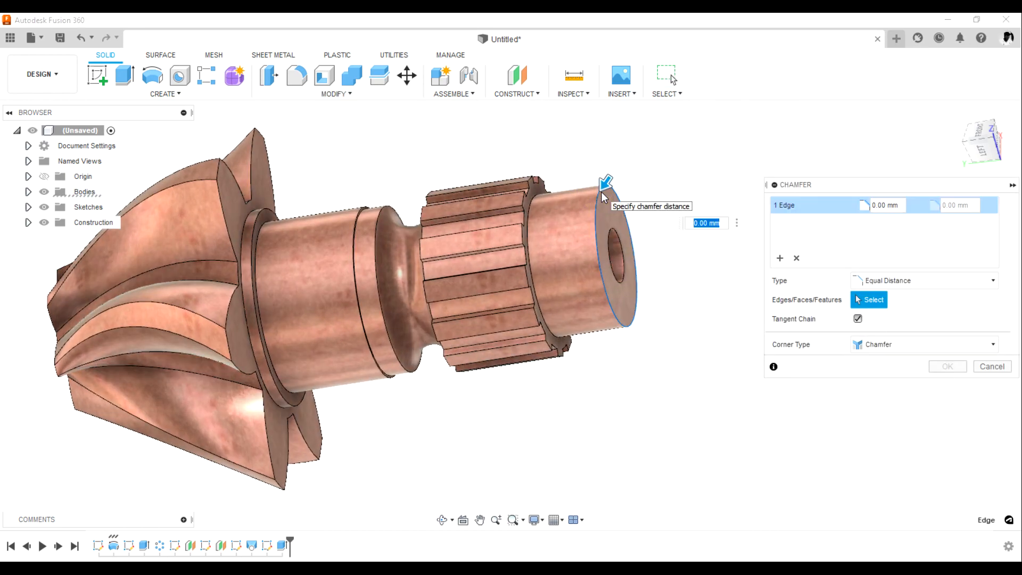
type("10")
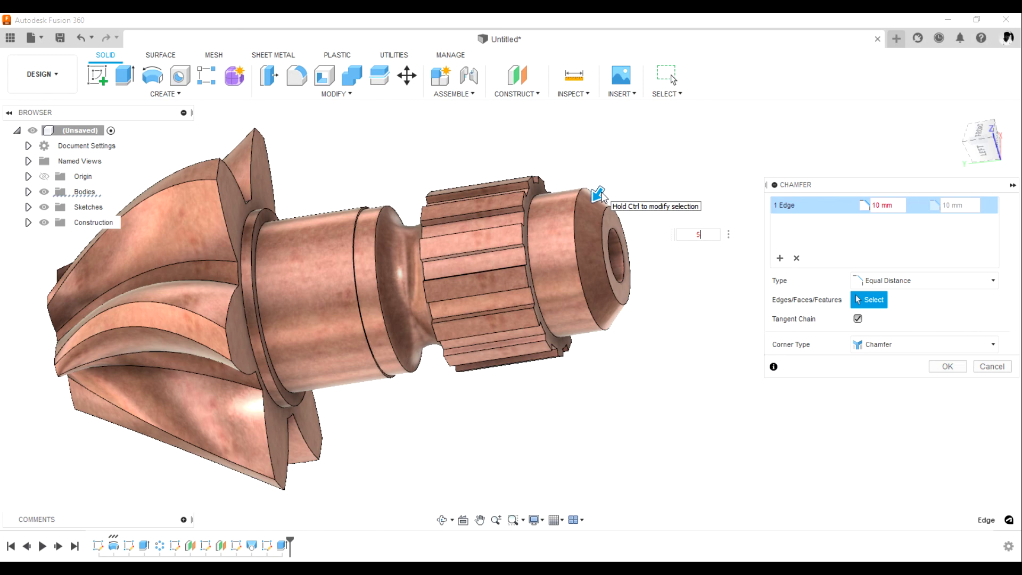
key("Return")
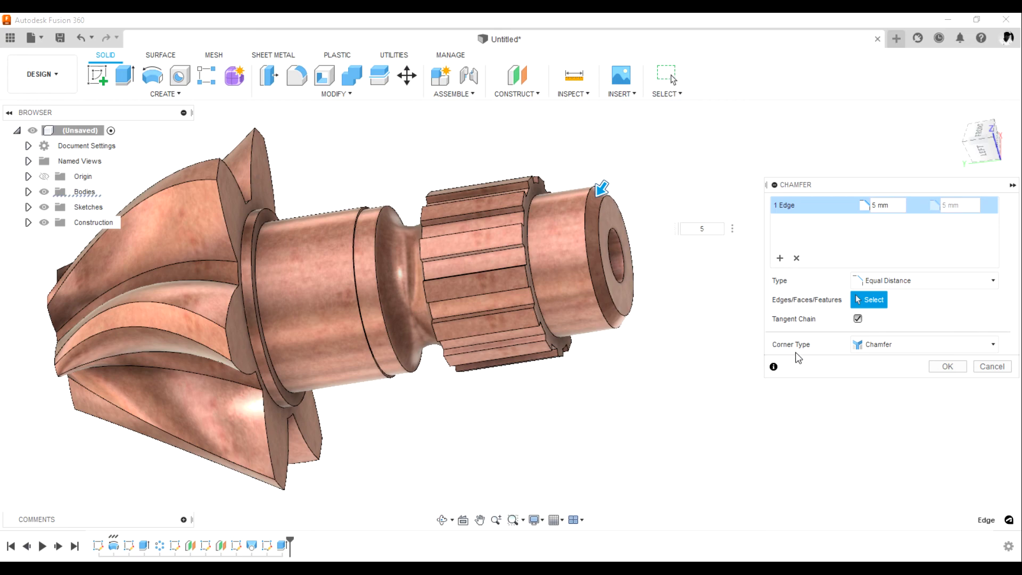
left_click(948, 366)
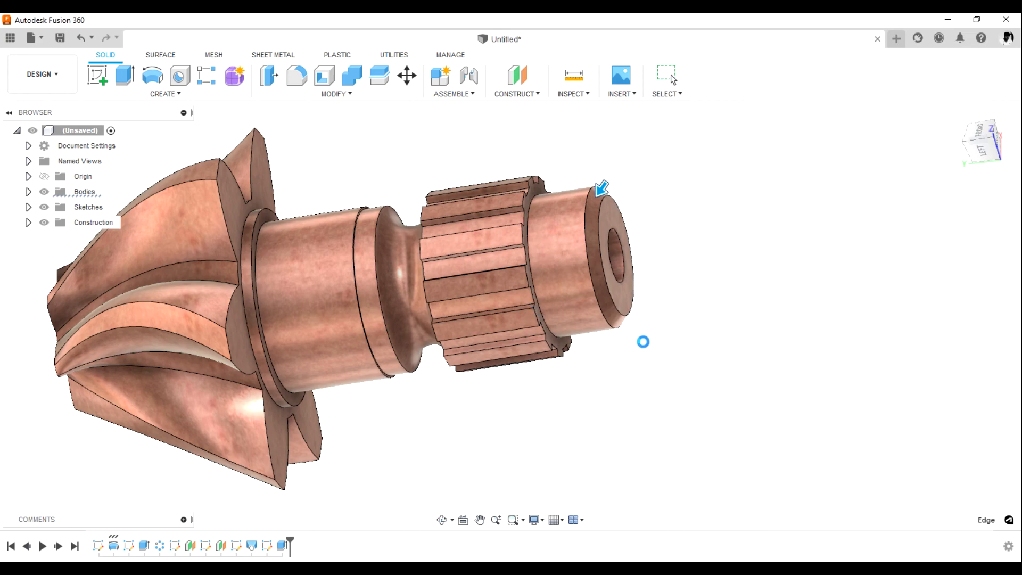
middle_click_drag(748, 370, 540, 365, "shift")
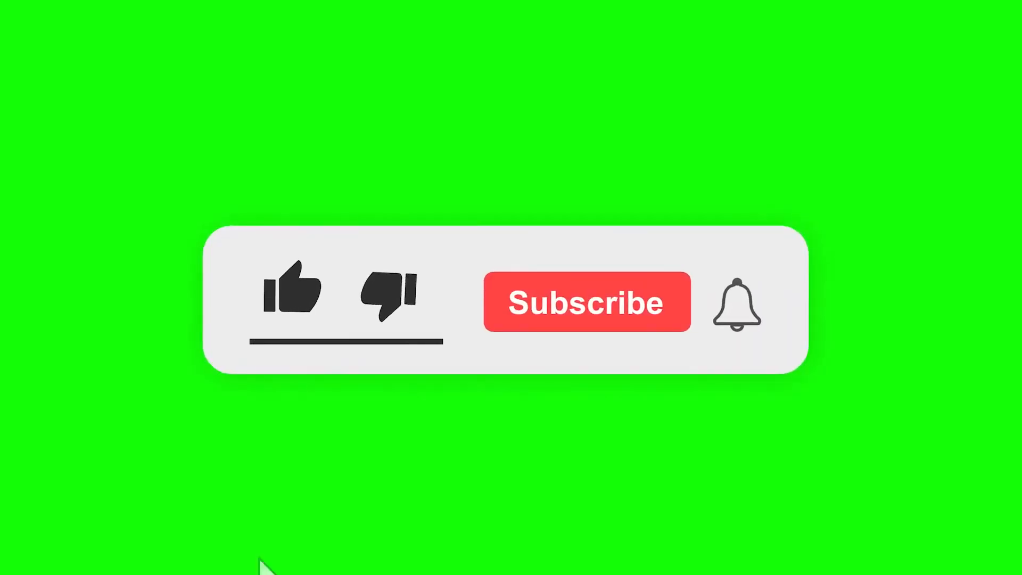